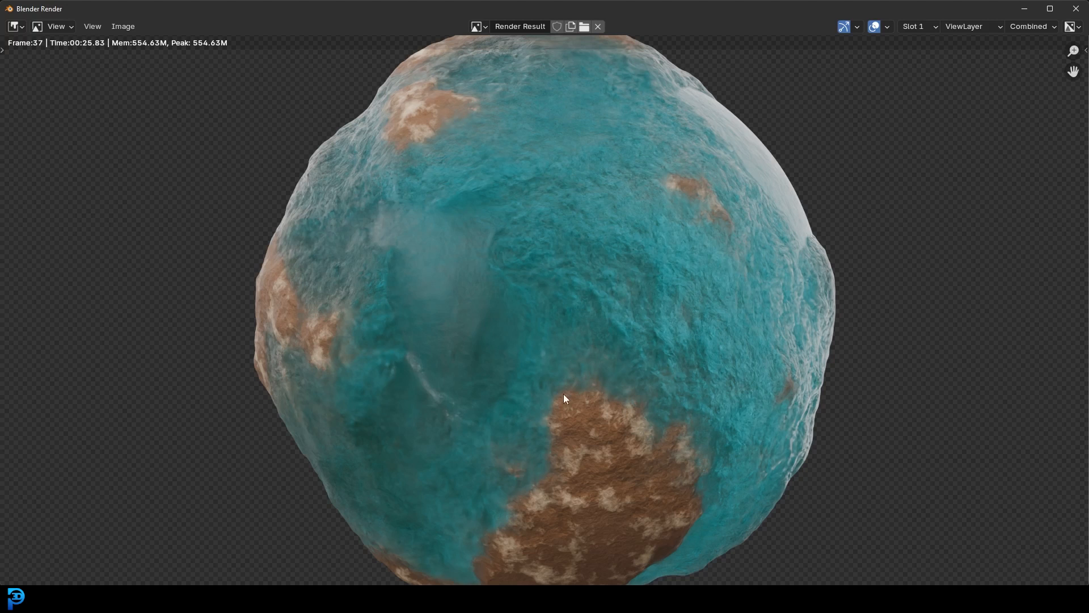
# Examine the finished aquamarine planet render up close and the material's shader node network
pyautogui.scroll(2, 564, 394)
pyautogui.scroll(-3, 725, 445)
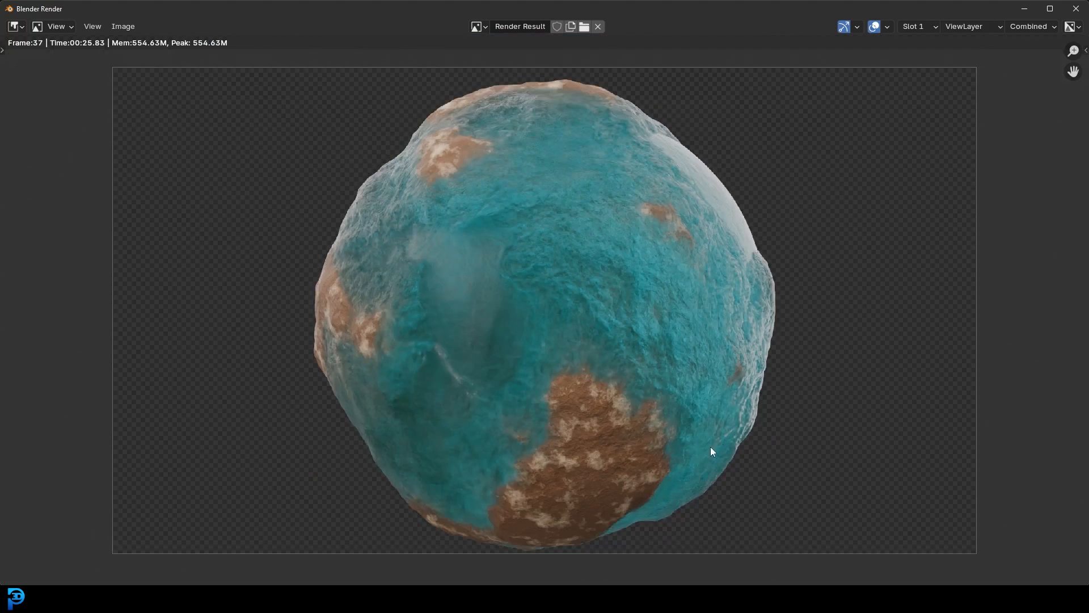
pyautogui.scroll(2, 724, 364)
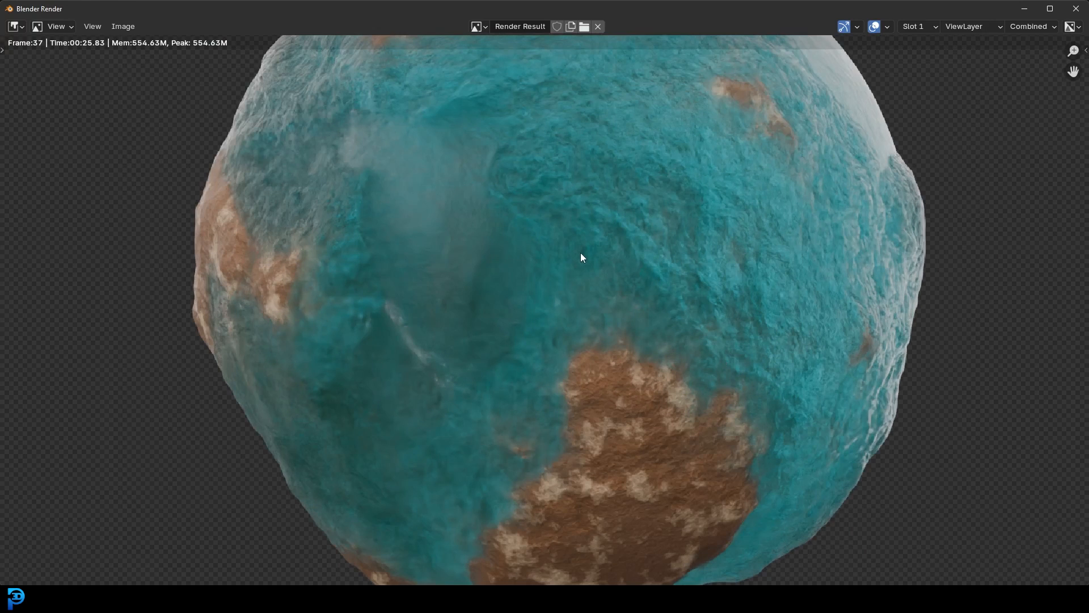
pyautogui.scroll(-3, 580, 253)
pyautogui.scroll(2, 603, 216)
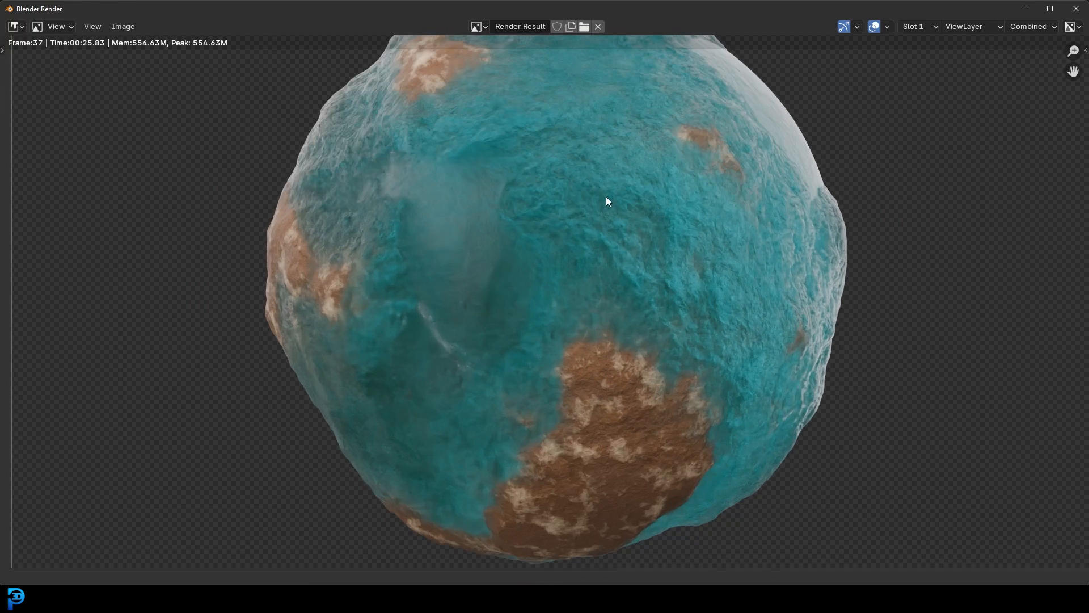
pyautogui.click(1024, 8)
pyautogui.moveTo(568, 333); pyautogui.dragTo(568, 145)
pyautogui.scroll(-2, 624, 237)
pyautogui.moveTo(624, 237); pyautogui.dragTo(471, 339, button='middle')
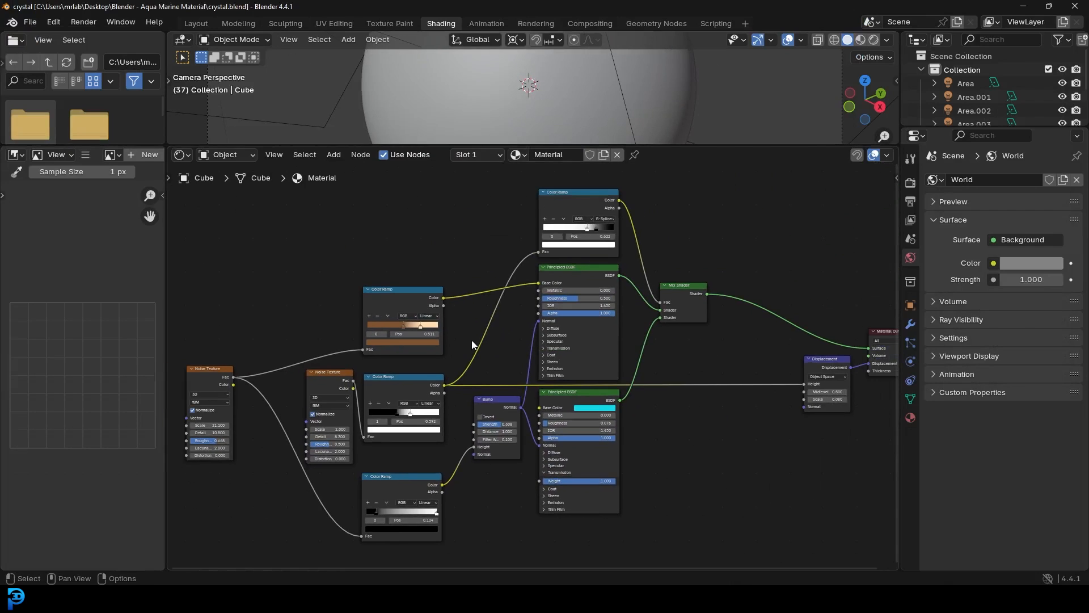
pyautogui.scroll(-1, 519, 315)
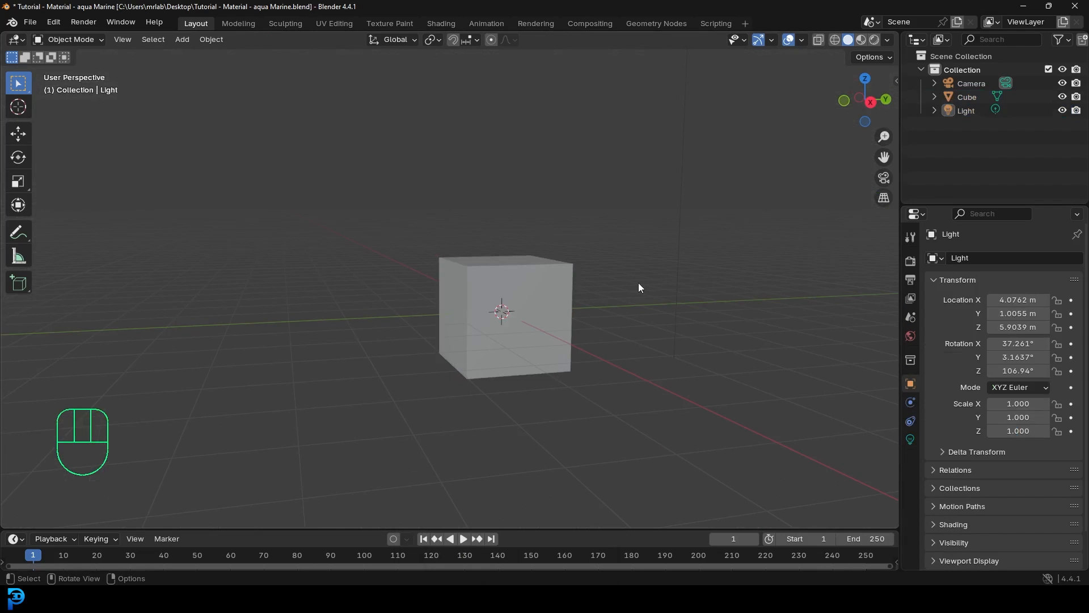
# Add a Subdivision Surface modifier to the cube
pyautogui.scroll(-3, 577, 284)
pyautogui.moveTo(576, 284)
pyautogui.mouseDown(button='middle')
pyautogui.moveTo(564, 282)
pyautogui.moveTo(586, 293)
pyautogui.moveTo(573, 286)
pyautogui.mouseUp(button='middle')
pyautogui.click(499, 267)
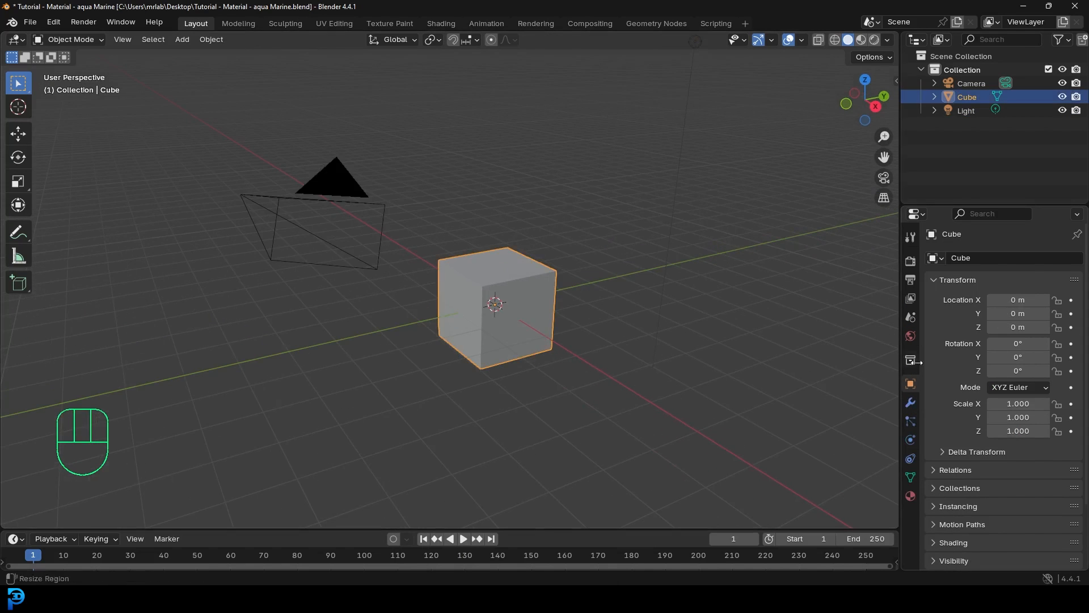
pyautogui.click(910, 403)
pyautogui.click(966, 254)
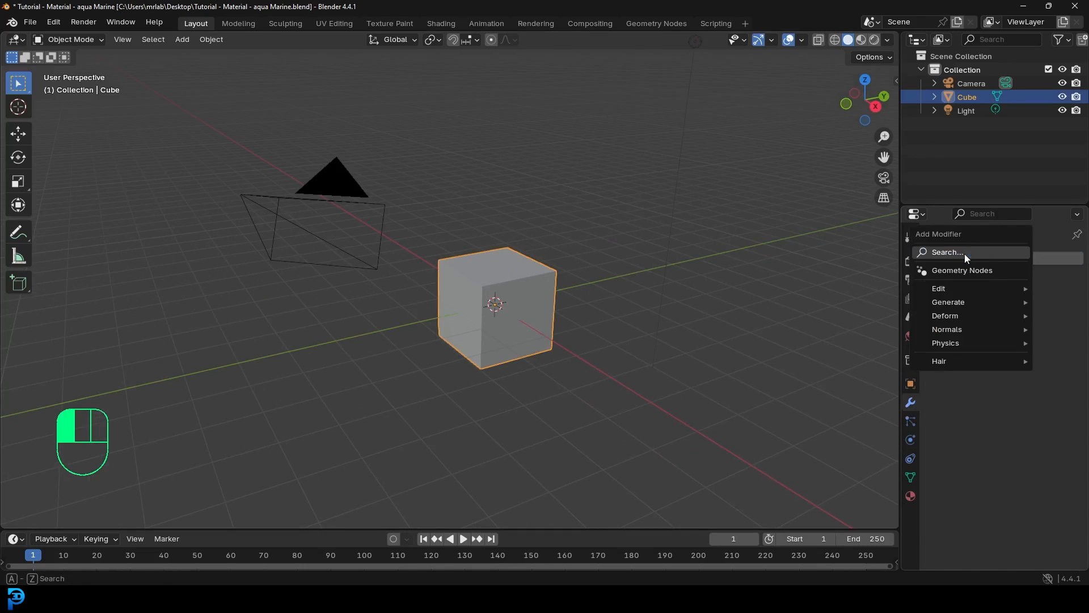
pyautogui.click(965, 255)
pyautogui.write('sub')
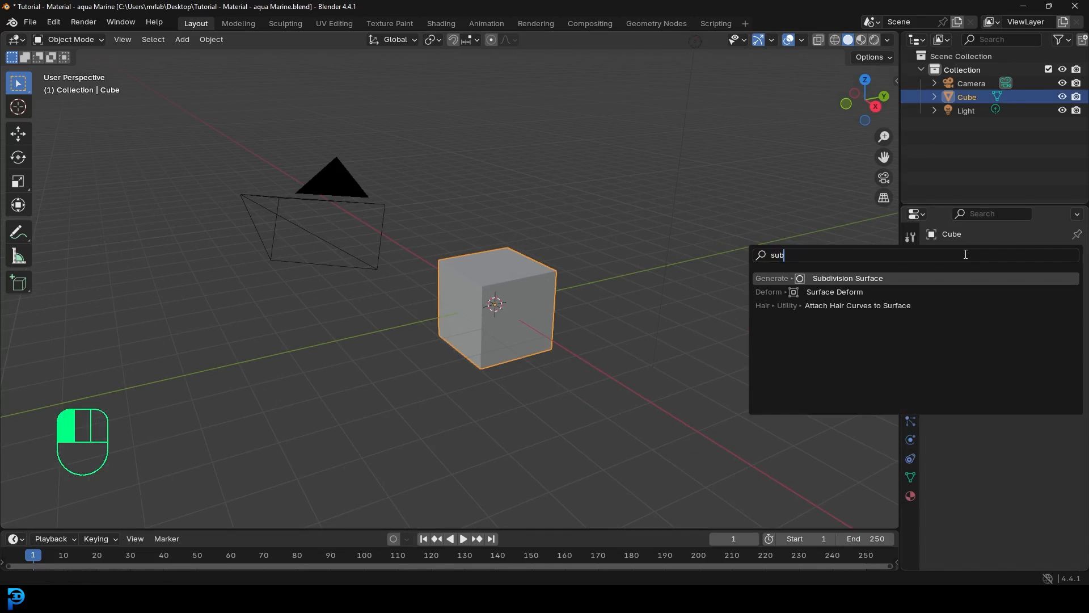
pyautogui.click(933, 277)
pyautogui.moveTo(533, 295)
pyautogui.mouseDown(button='middle')
pyautogui.moveTo(537, 260)
pyautogui.moveTo(531, 312)
pyautogui.mouseUp(button='middle')
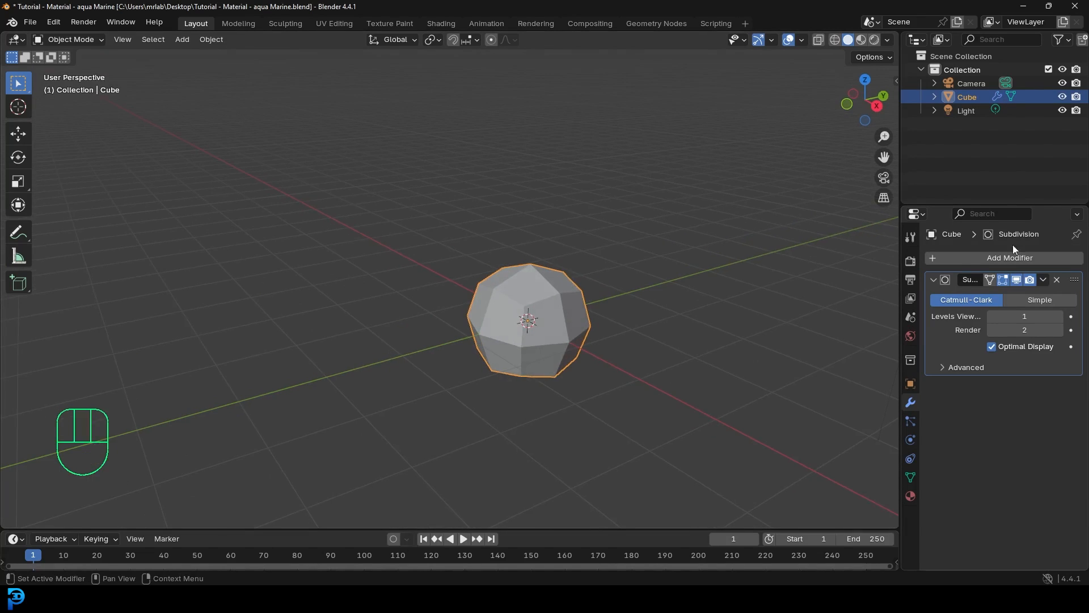
# Raise the Subdivision Surface viewport level and apply the modifier to the cube's mesh
pyautogui.click(1061, 316)
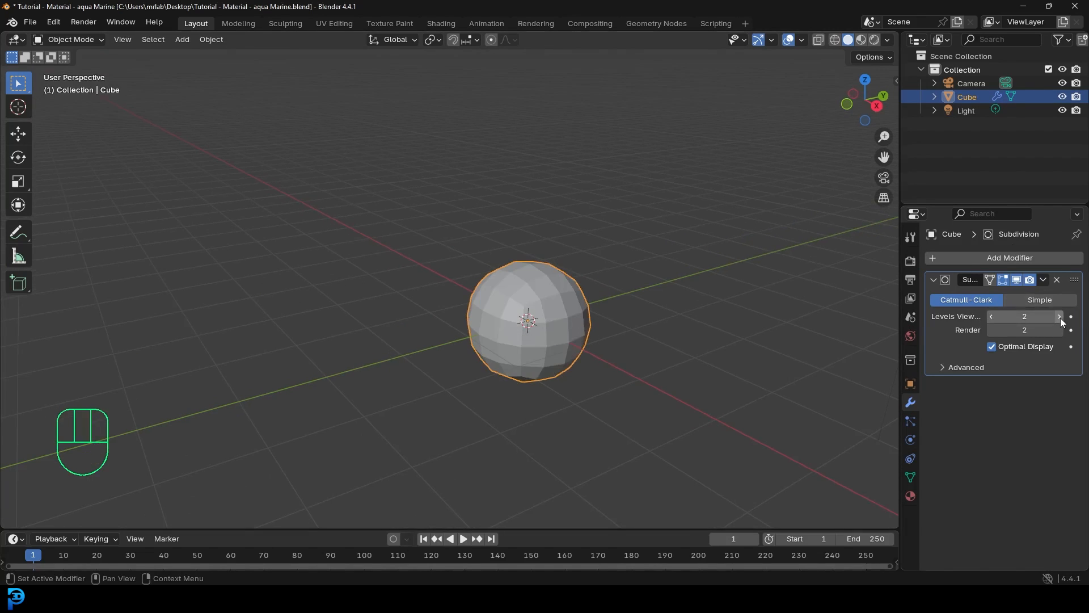
pyautogui.click(1043, 280)
pyautogui.click(1023, 290)
# Round the cube's whole mesh with the To Sphere transform in Edit Mode, ending in Object Mode
pyautogui.scroll(3, 573, 318)
pyautogui.press('Tab')
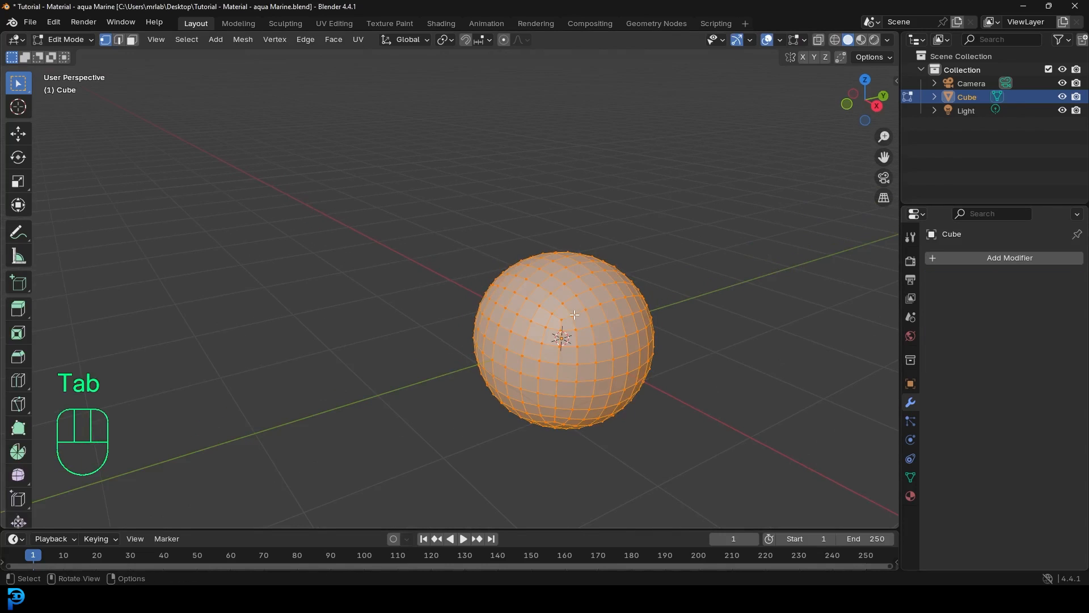
pyautogui.keyDown('shift'); pyautogui.moveTo(654, 366); pyautogui.dragTo(624, 306, button='middle'); pyautogui.keyUp('shift')
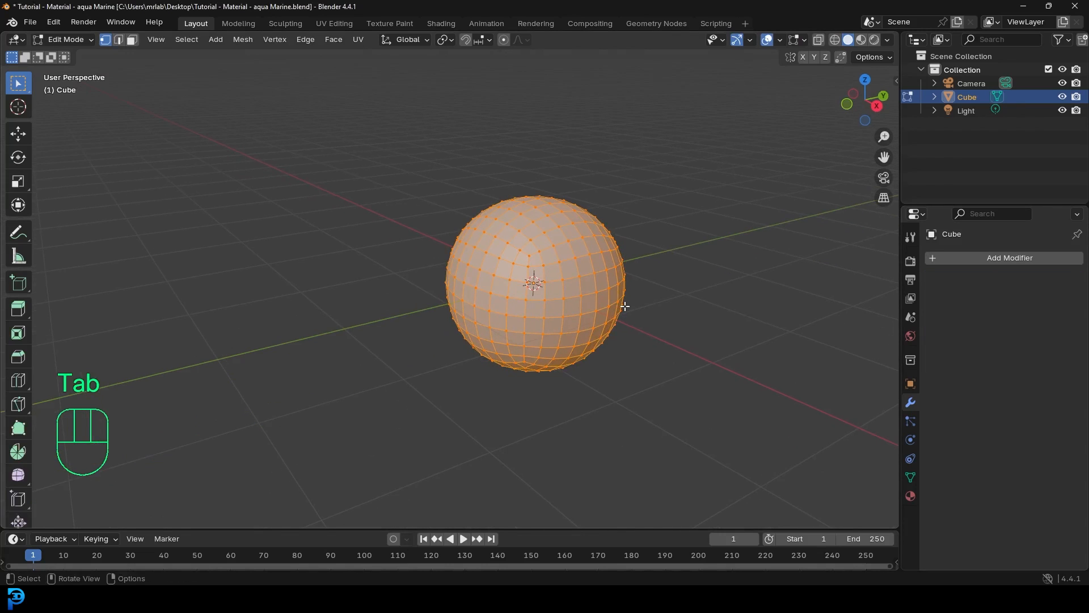
pyautogui.hotkey('shift', 'alt', 's')
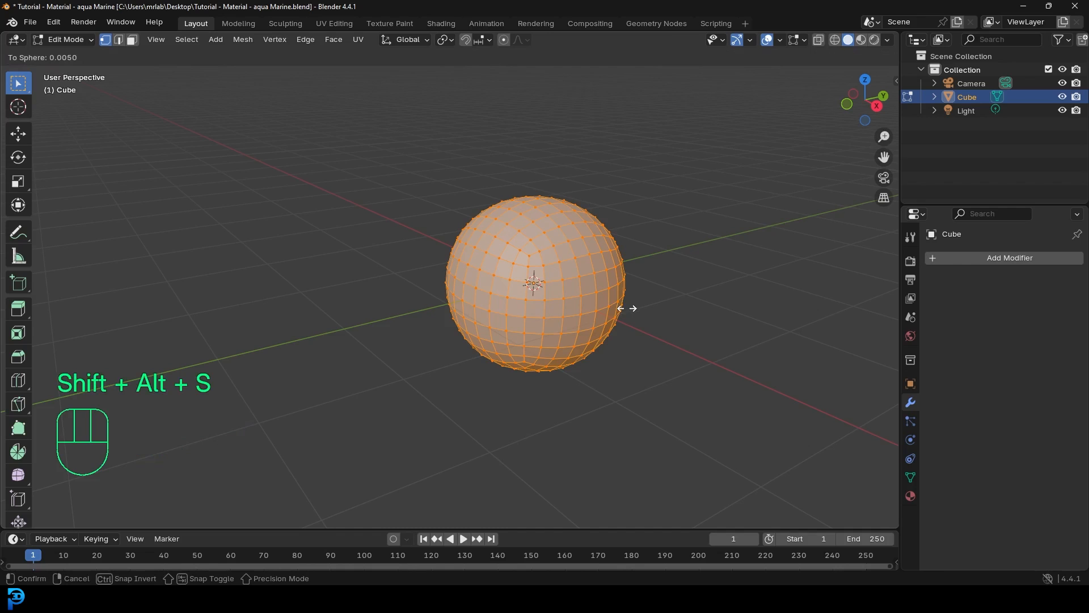
pyautogui.click(645, 315)
pyautogui.press('Tab')
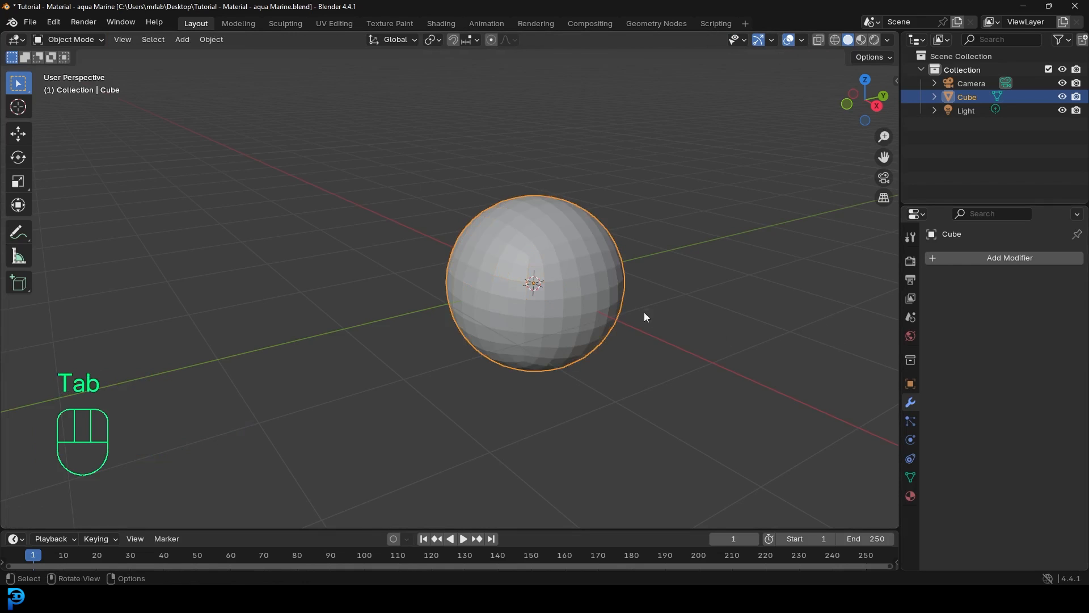
# Apply Shade Smooth to the rounded cube
pyautogui.scroll(3, 593, 243)
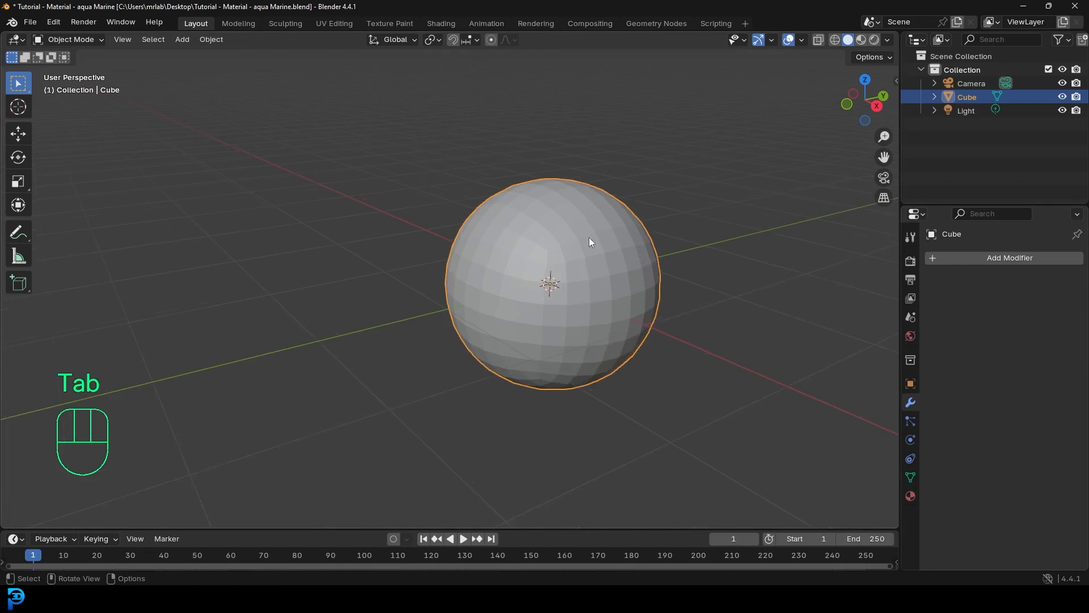
pyautogui.rightClick(595, 206)
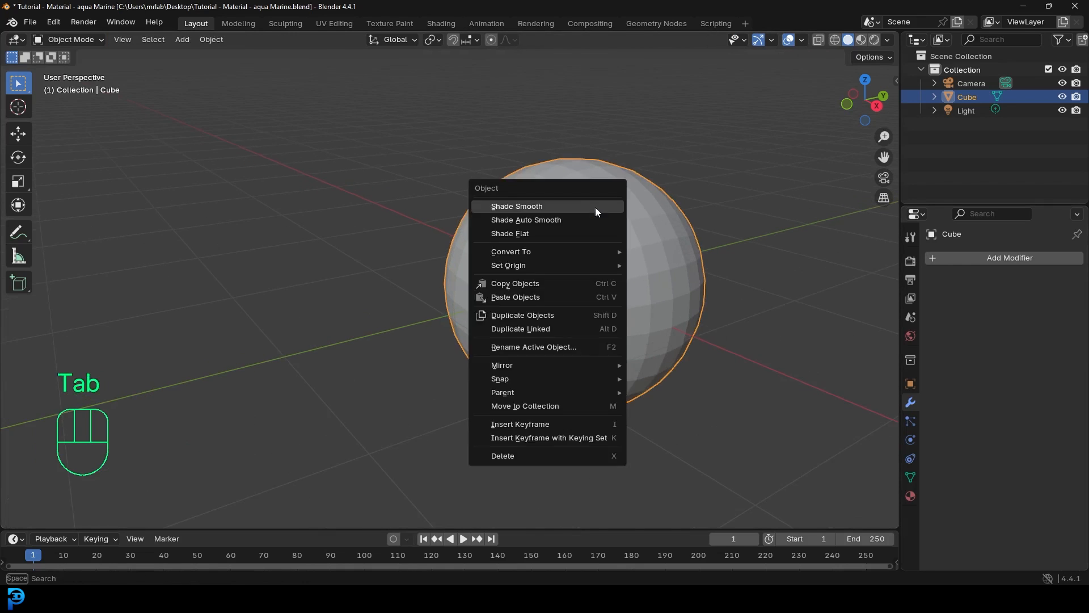
pyautogui.click(509, 208)
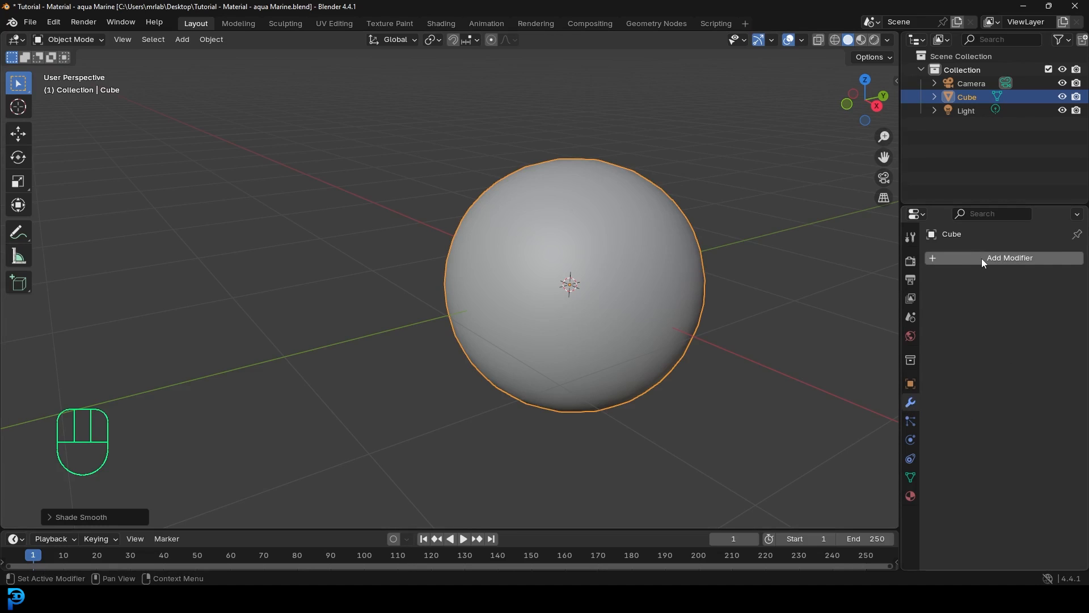
# Add another Subdivision Surface modifier to the sphere with a viewport level of 2
pyautogui.scroll(-2, 615, 236)
pyautogui.click(996, 257)
pyautogui.click(966, 256)
pyautogui.write('sub')
pyautogui.click(879, 278)
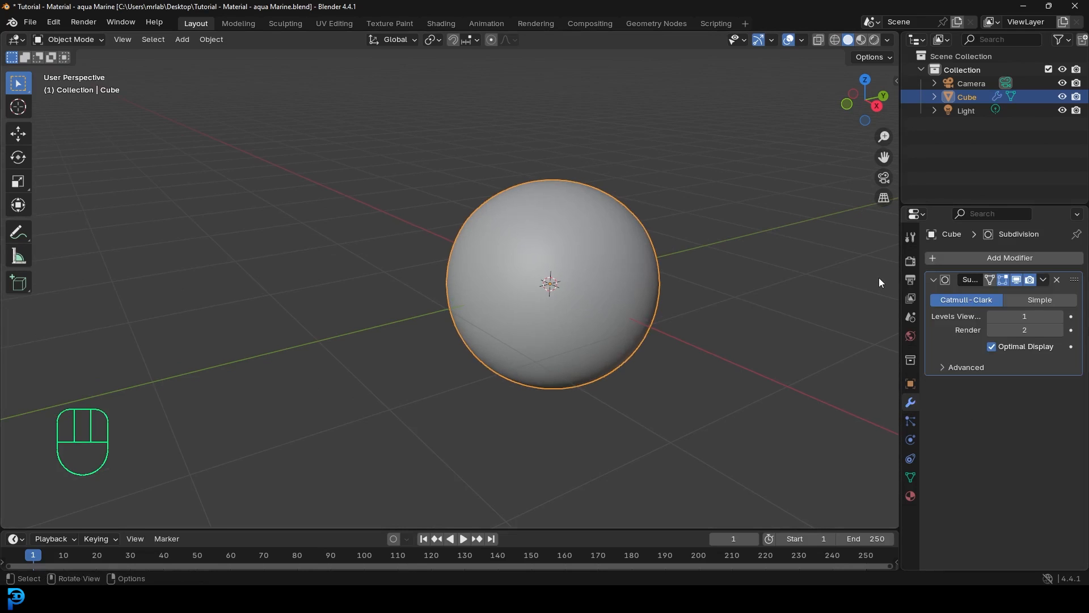
pyautogui.click(1058, 316)
pyautogui.moveTo(489, 280); pyautogui.dragTo(530, 287, button='middle')
pyautogui.scroll(-3, 530, 287)
# In camera view, move the camera along its local Z axis toward the sphere, to about X 3.68, Y -3.48, Z 2.51 m
pyautogui.press('KP_0')
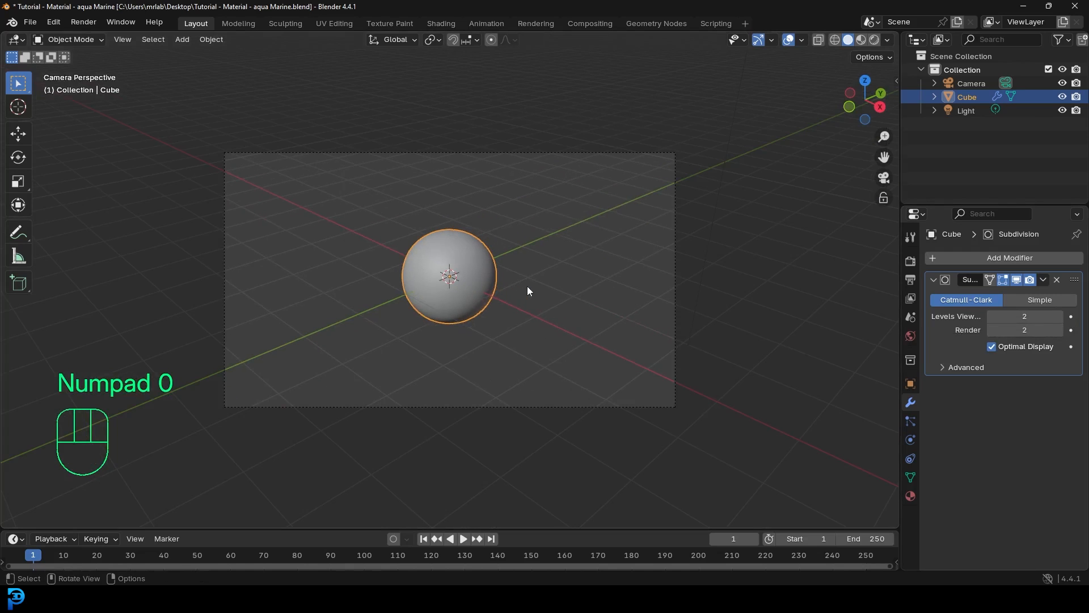
pyautogui.click(490, 153)
pyautogui.press('g')
pyautogui.press('z')
pyautogui.press('z')
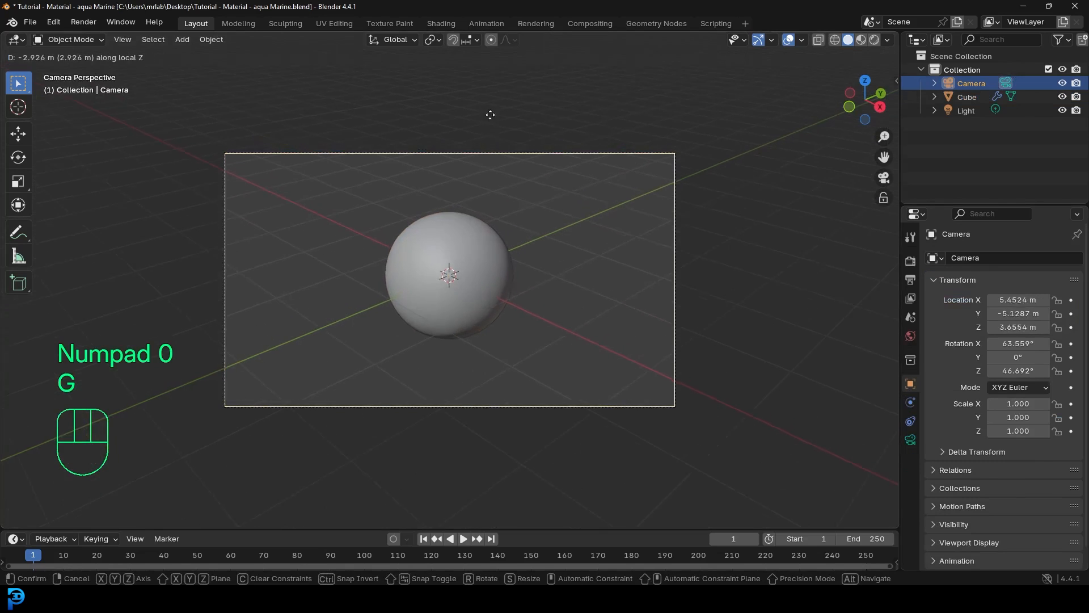
pyautogui.press('g')
pyautogui.press('g')
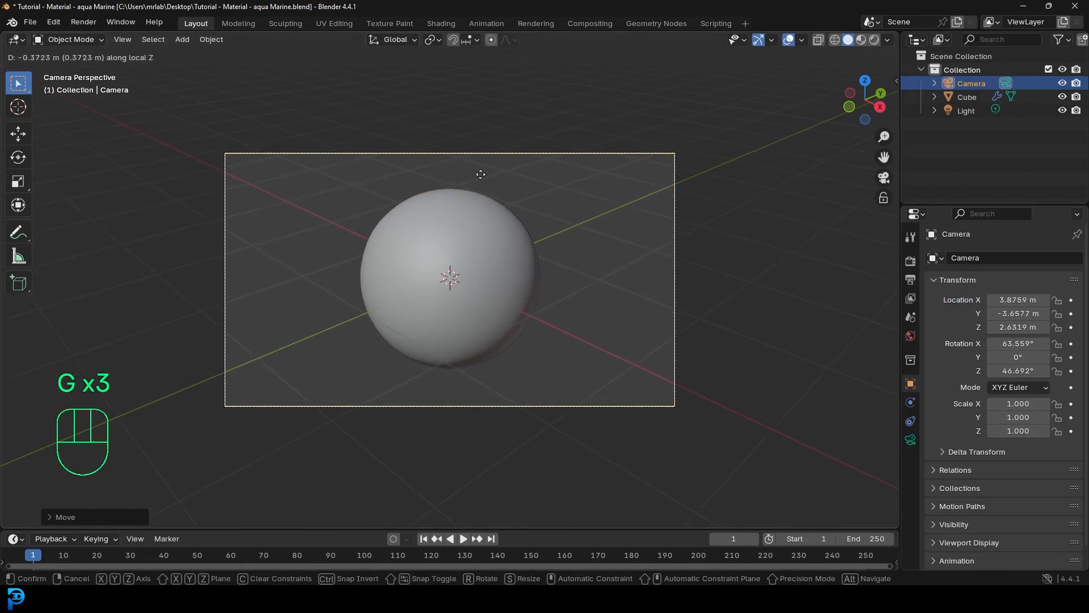
pyautogui.press('g')
pyautogui.click(478, 203)
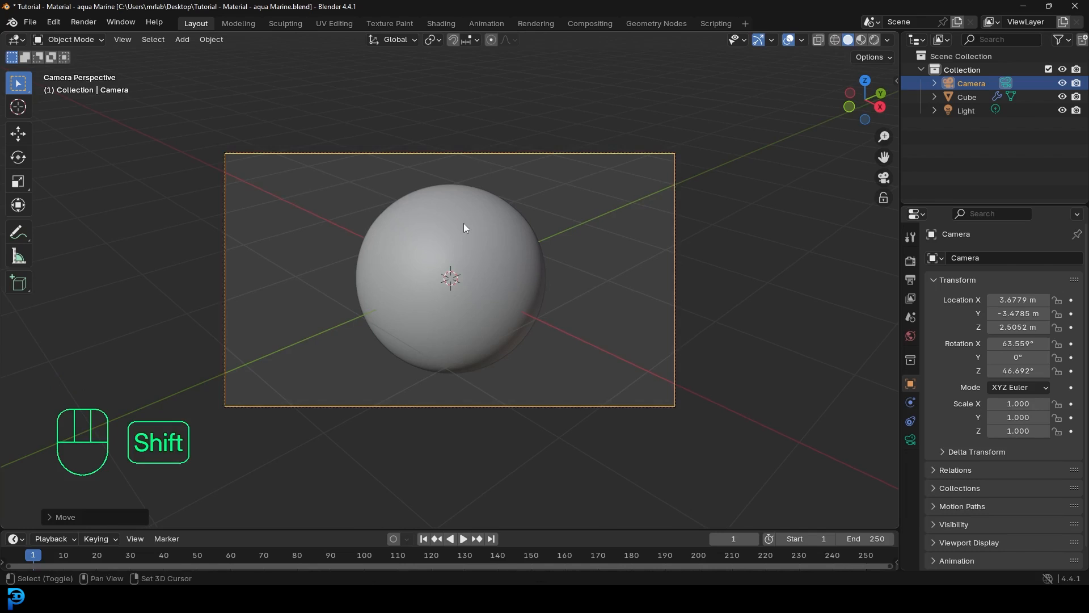
# Add an area light and raise it along Z to about 2.27 m above the sphere's centre
pyautogui.hotkey('shift', 'a')
pyautogui.moveTo(415, 404)
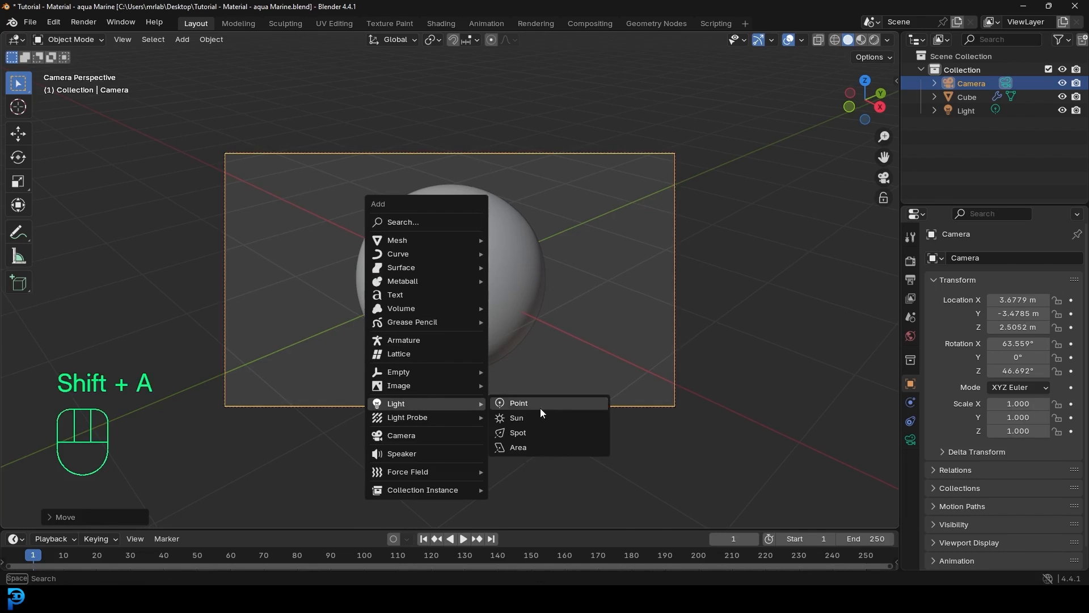
pyautogui.click(540, 449)
pyautogui.press('g')
pyautogui.press('z')
pyautogui.click(489, 174)
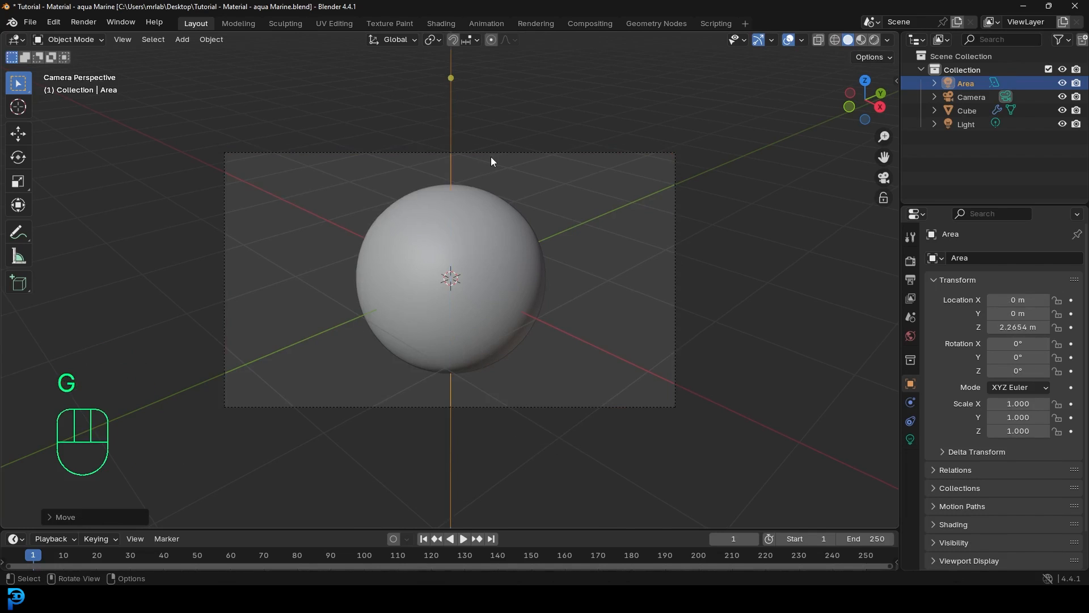
# Set the area light's power to 120 W
pyautogui.click(910, 439)
pyautogui.click(1025, 343)
pyautogui.write('120')
pyautogui.press('Return')
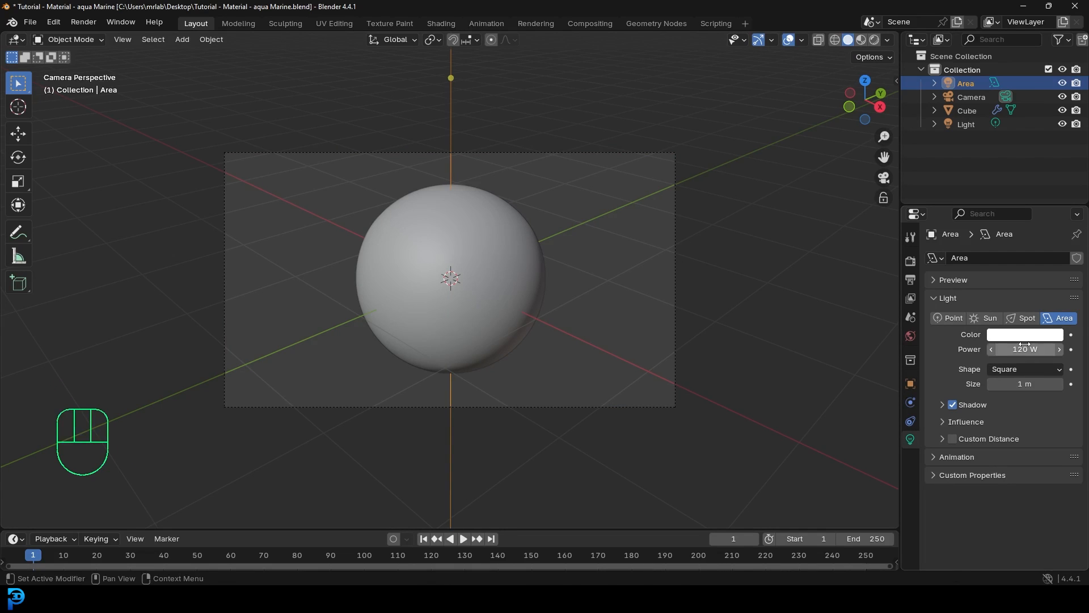
# Set the render engine to Cycles with GPU Compute as the device
pyautogui.click(909, 261)
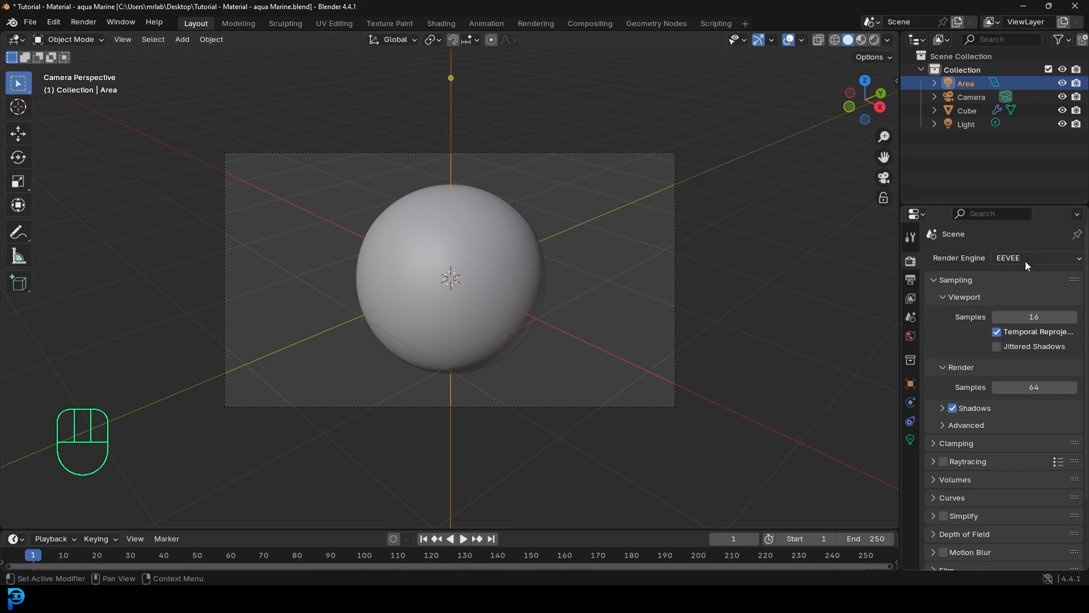
pyautogui.click(1026, 260)
pyautogui.click(1026, 302)
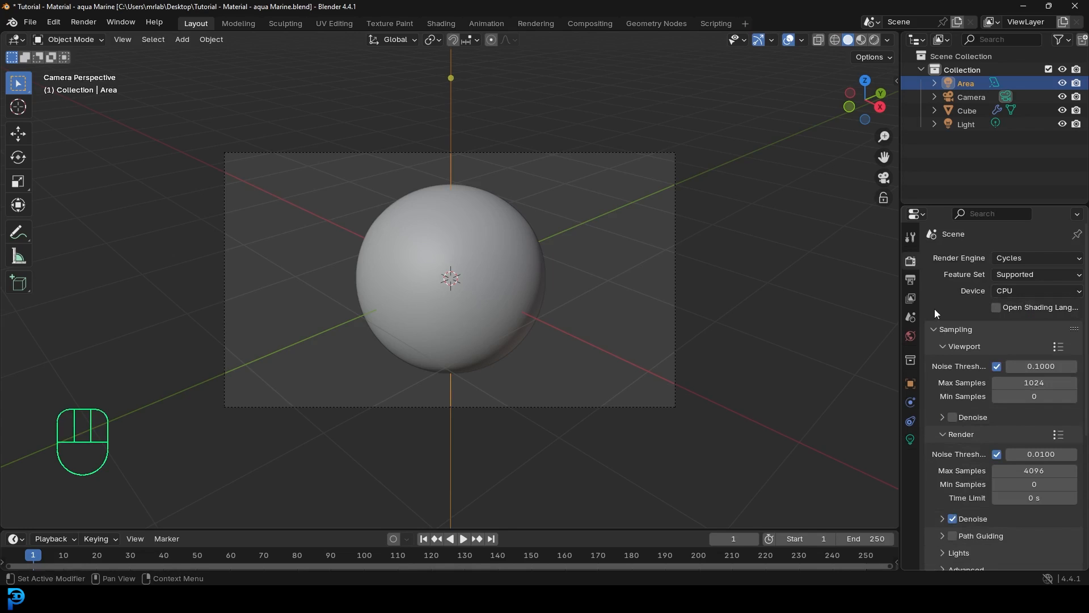
pyautogui.click(1011, 292)
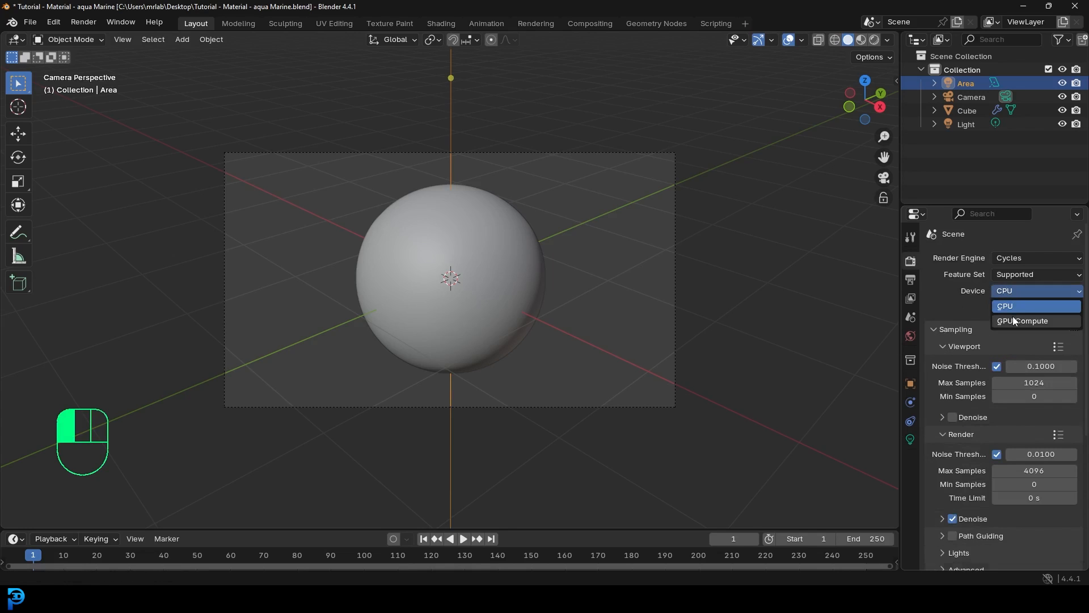
pyautogui.click(1013, 315)
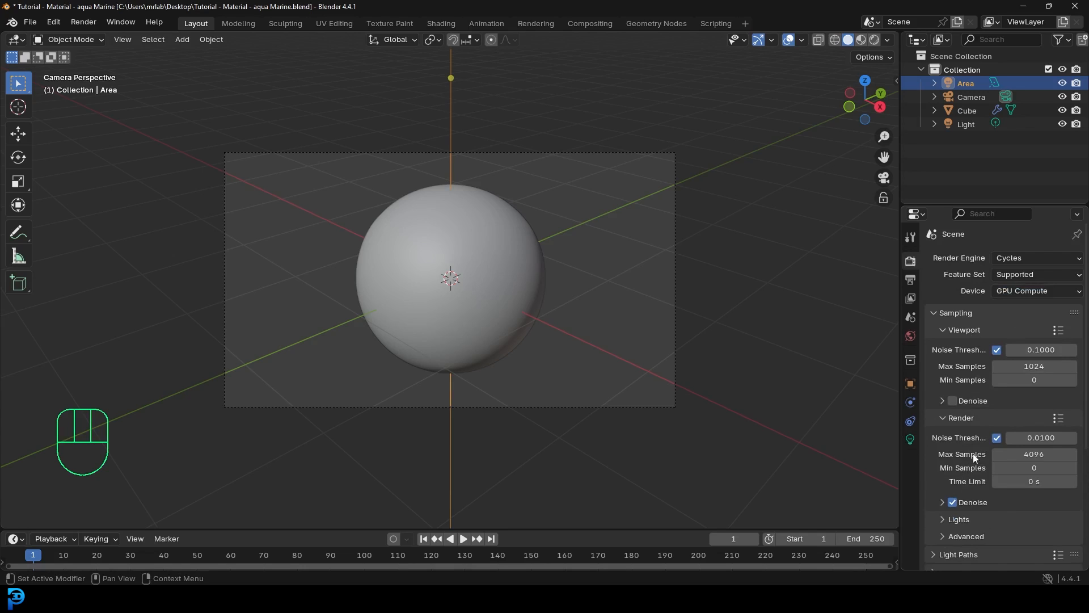
# Set the render Max Samples to 45 and save the file
pyautogui.click(1023, 454)
pyautogui.write('45')
pyautogui.press('Return')
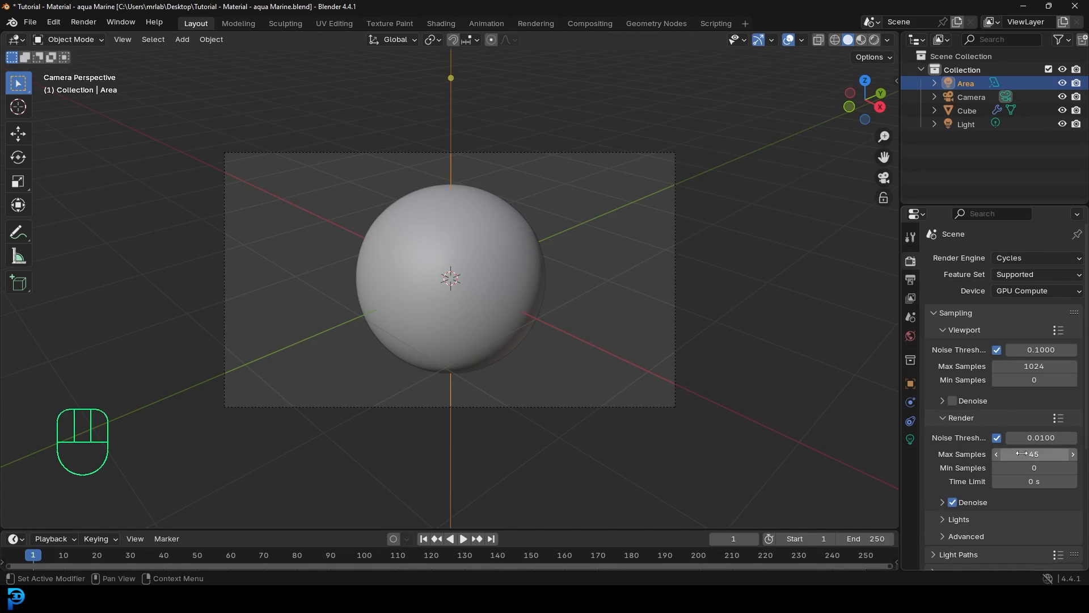
pyautogui.keyDown('shift'); pyautogui.moveTo(513, 253); pyautogui.dragTo(530, 257, button='middle'); pyautogui.keyUp('shift')
pyautogui.hotkey('ctrl', 's')
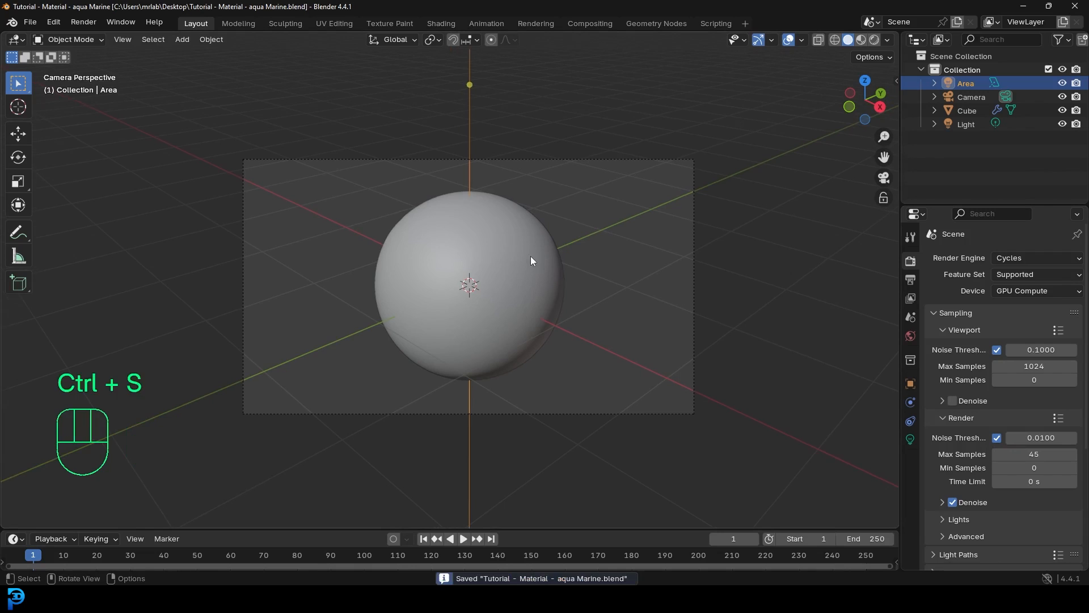
# Switch the camera view to Rendered viewport shading
pyautogui.scroll(3, 529, 256)
pyautogui.press('z')
pyautogui.click(530, 204)
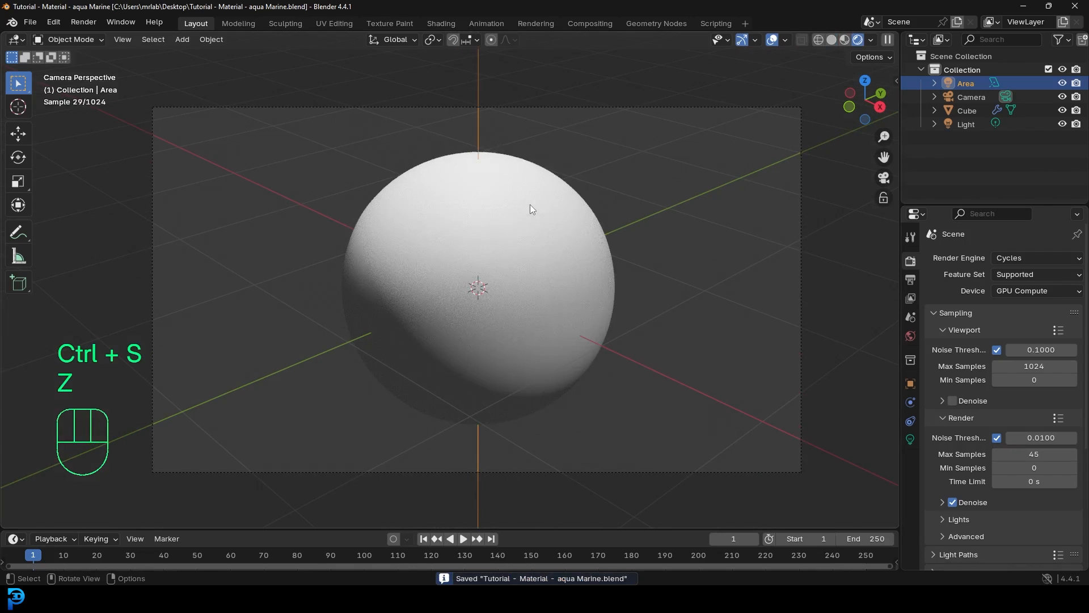
# With the 3D Cursor as pivot point, duplicate the area light and trackball-rotate the copy around to the sphere's lower-left side
pyautogui.click(433, 39)
pyautogui.click(499, 88)
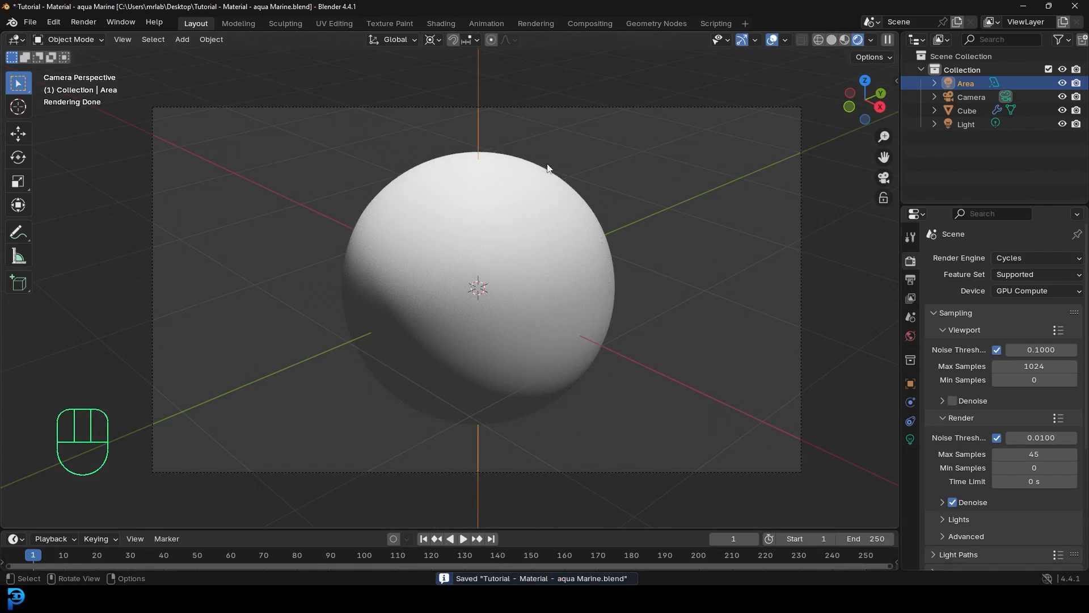
pyautogui.hotkey('shift', 'd')
pyautogui.press('r')
pyautogui.press('r')
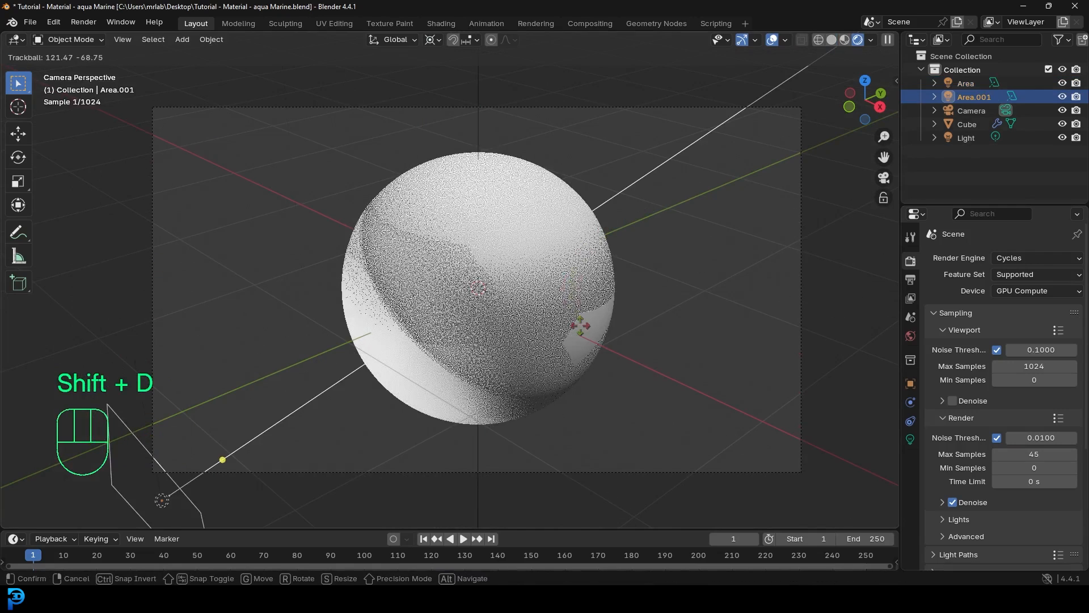
pyautogui.click(598, 289)
# Create two more copies of the area light, trackball-rotated around the 3D Cursor to other sides of the sphere
pyautogui.hotkey('shift', 'd')
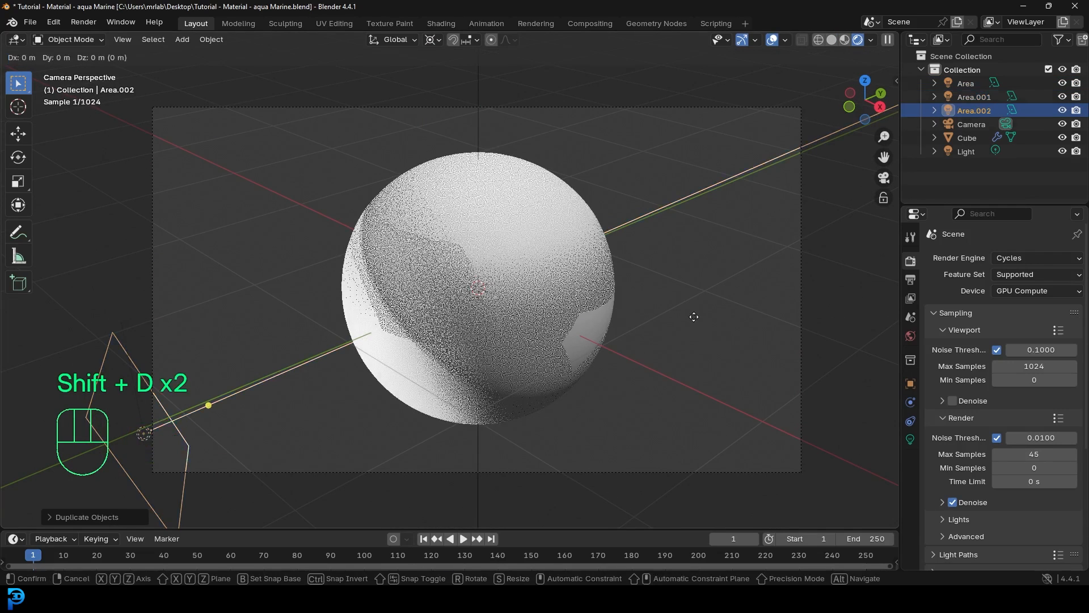
pyautogui.click(563, 343)
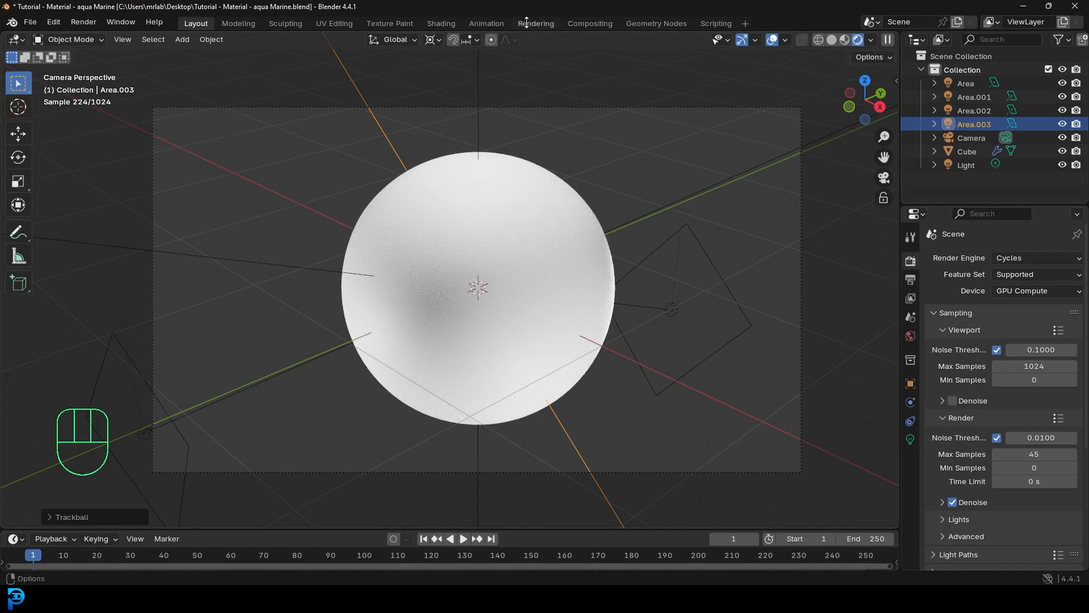
# Select the sphere, switch to the Shading workspace and enlarge the node editor to show its material nodes
pyautogui.click(523, 162)
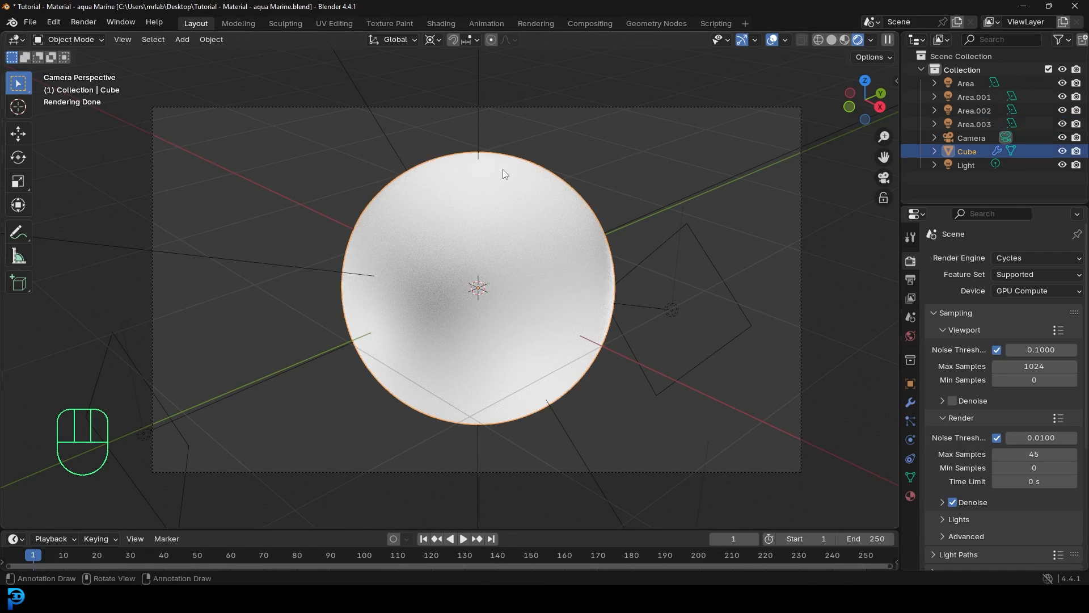
pyautogui.click(441, 24)
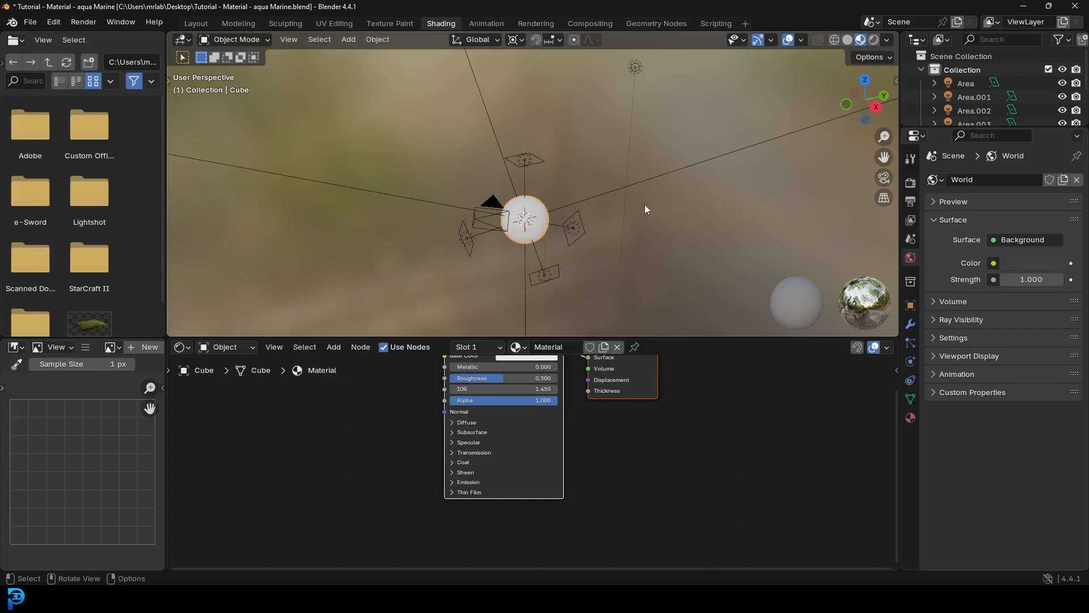
pyautogui.moveTo(607, 337); pyautogui.dragTo(562, 219)
pyautogui.scroll(4, 528, 131)
pyautogui.moveTo(516, 240); pyautogui.dragTo(548, 294, button='middle')
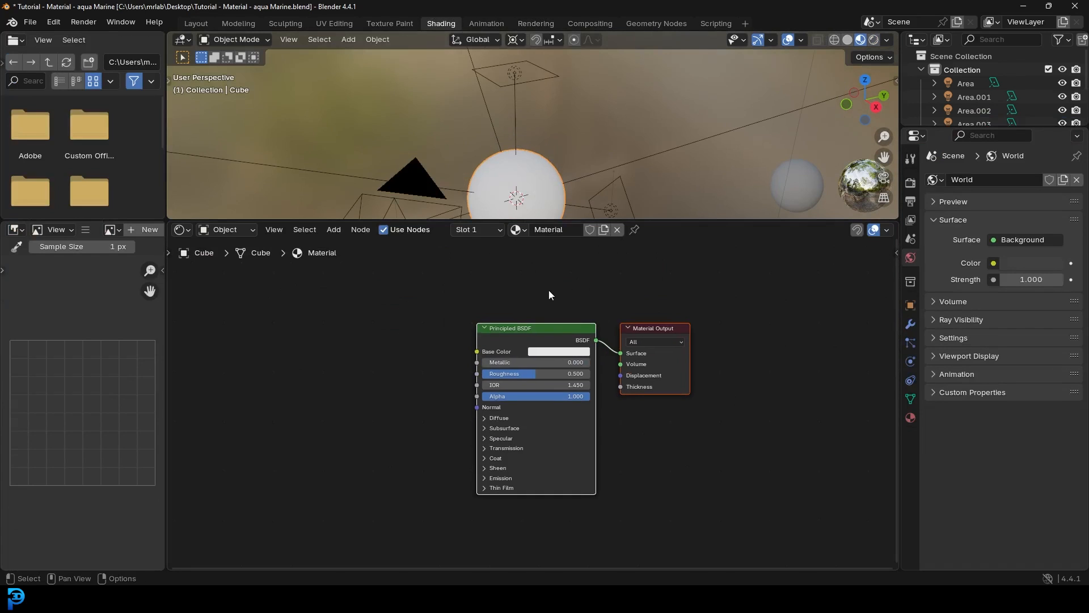
# Enlarge the 3D viewport again and show the sphere through the camera in Rendered shading
pyautogui.moveTo(524, 220); pyautogui.dragTo(533, 294)
pyautogui.moveTo(533, 287); pyautogui.dragTo(523, 165, button='middle')
pyautogui.scroll(3, 523, 164)
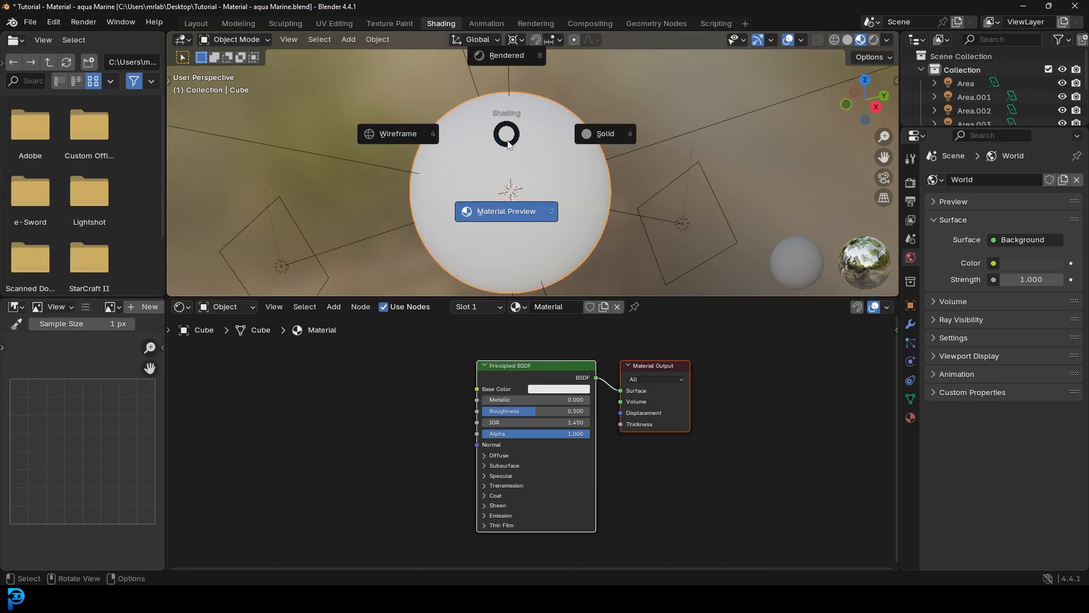
pyautogui.click(503, 59)
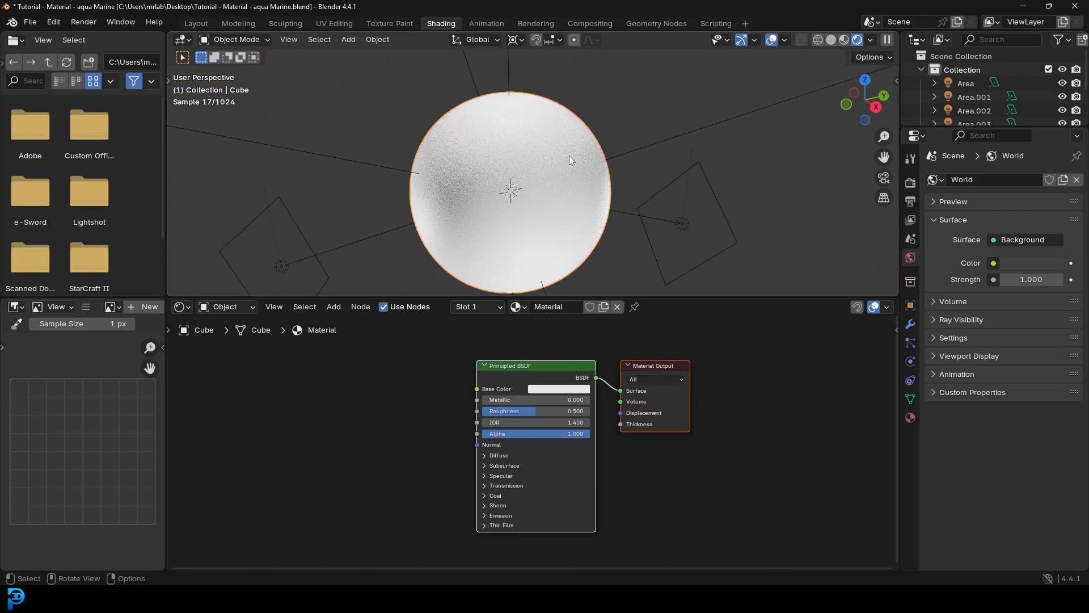
pyautogui.press('KP_0')
pyautogui.scroll(2, 546, 151)
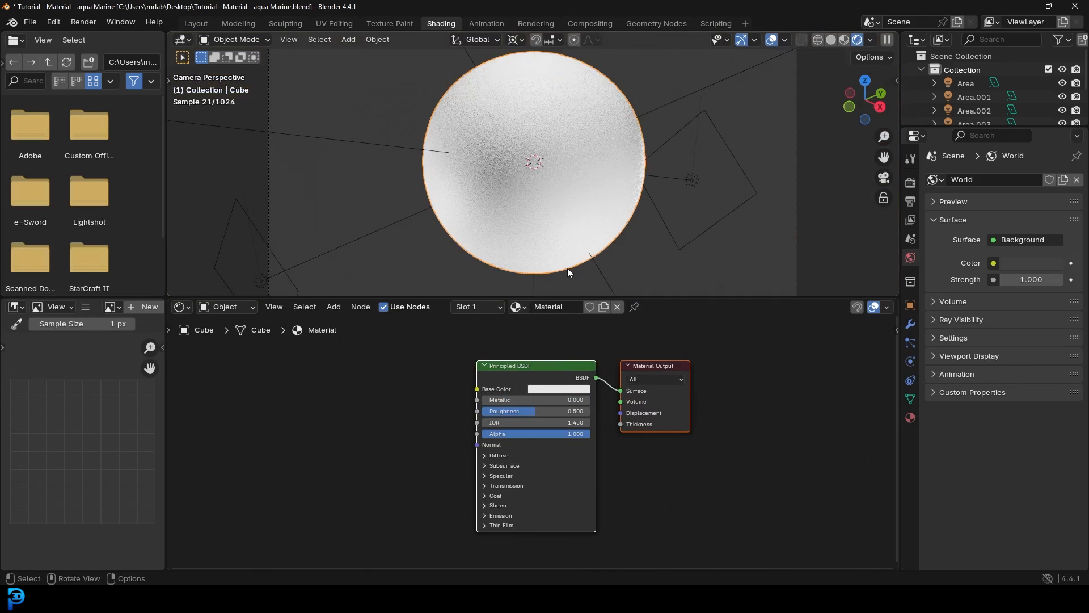
# Add a Noise Texture node to the left of the Principled BSDF node
pyautogui.moveTo(376, 399); pyautogui.dragTo(500, 387, button='middle')
pyautogui.scroll(2, 499, 387)
pyautogui.hotkey('shift', 'a')
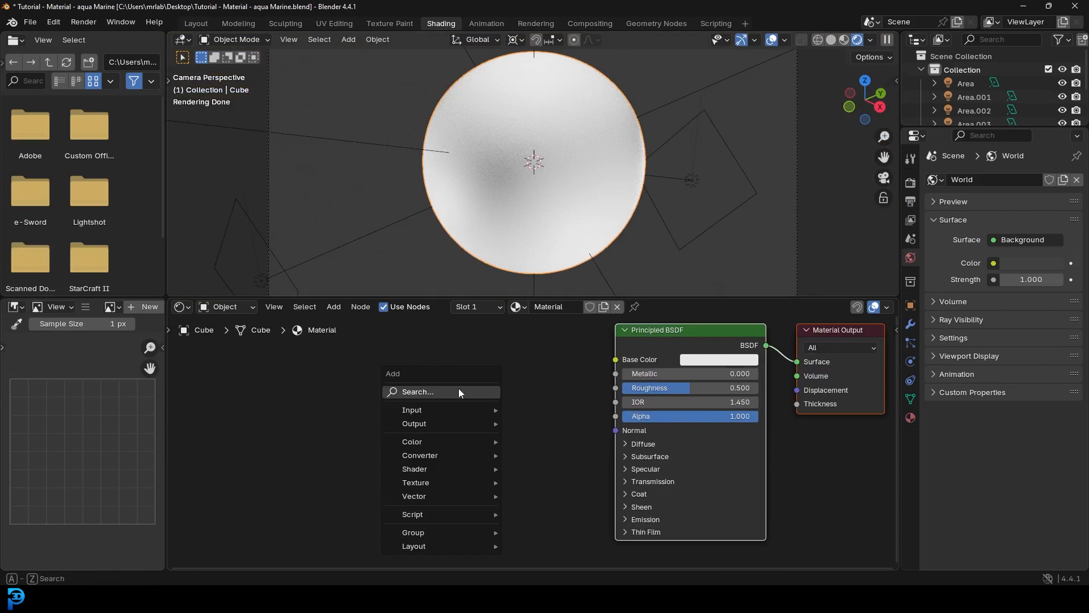
pyautogui.click(431, 391)
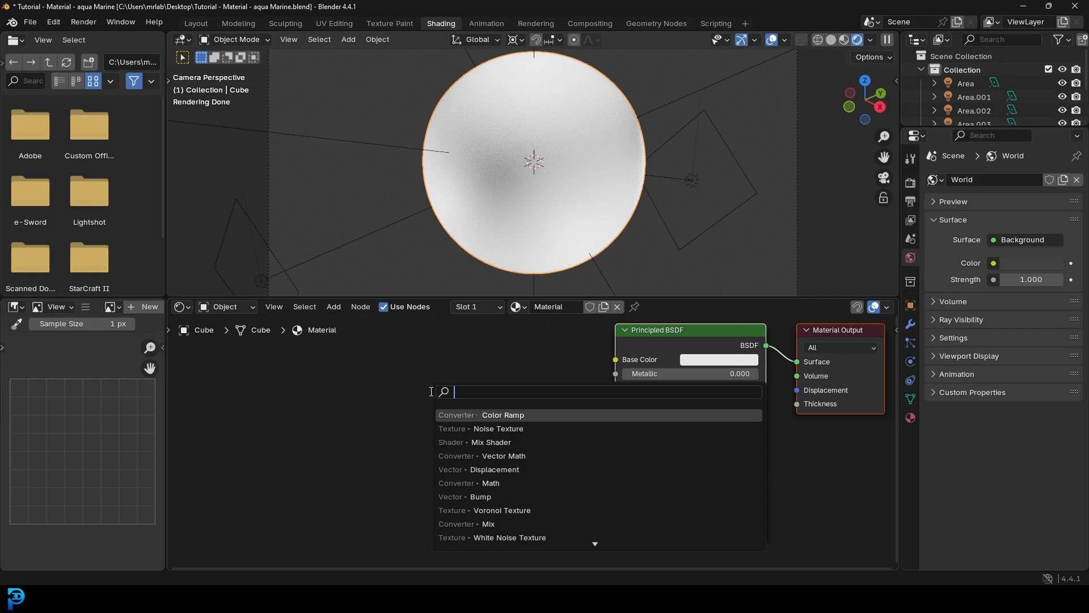
pyautogui.write('noi')
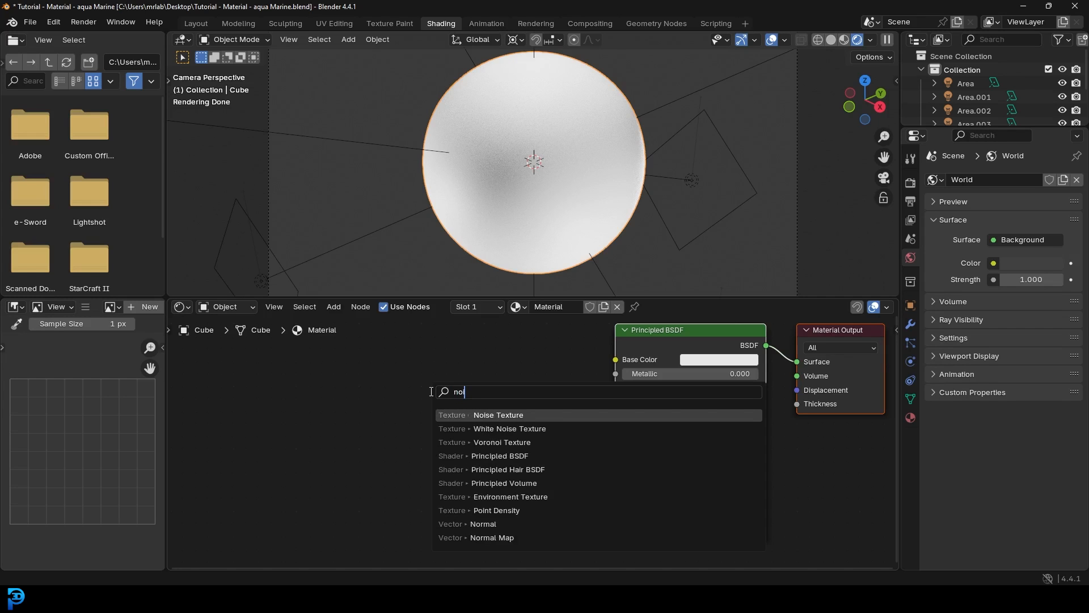
pyautogui.click(494, 411)
pyautogui.click(258, 358)
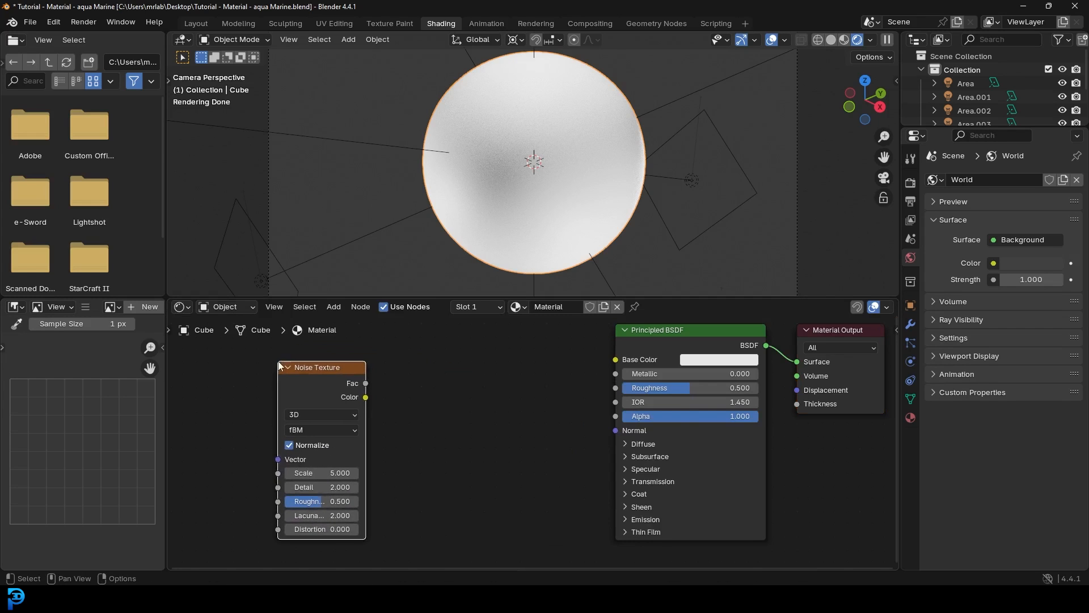
# Move the Material Output node farther right to make room beside the Principled BSDF node
pyautogui.scroll(-5, 465, 401)
pyautogui.scroll(2, 581, 365)
pyautogui.moveTo(794, 396); pyautogui.dragTo(522, 380, button='middle')
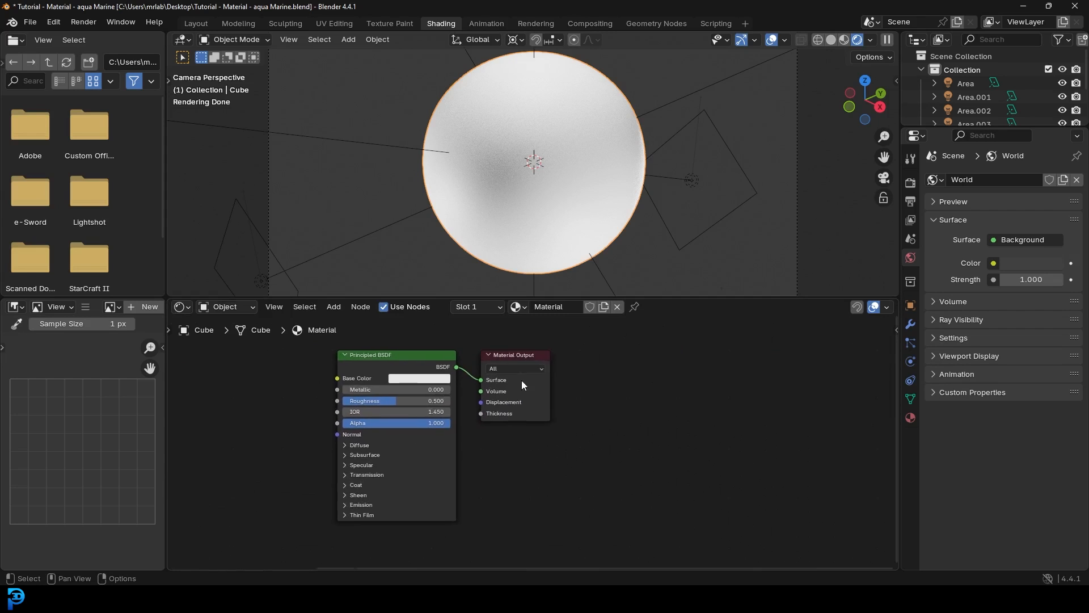
pyautogui.scroll(2, 522, 380)
pyautogui.moveTo(492, 342); pyautogui.dragTo(663, 378)
# Add a Displacement node before the Material Output and connect it to the output's Displacement input
pyautogui.scroll(4, 604, 404)
pyautogui.moveTo(604, 403)
pyautogui.mouseDown(button='middle')
pyautogui.moveTo(627, 389)
pyautogui.moveTo(625, 403)
pyautogui.mouseUp(button='middle')
pyautogui.hotkey('shift', 'a')
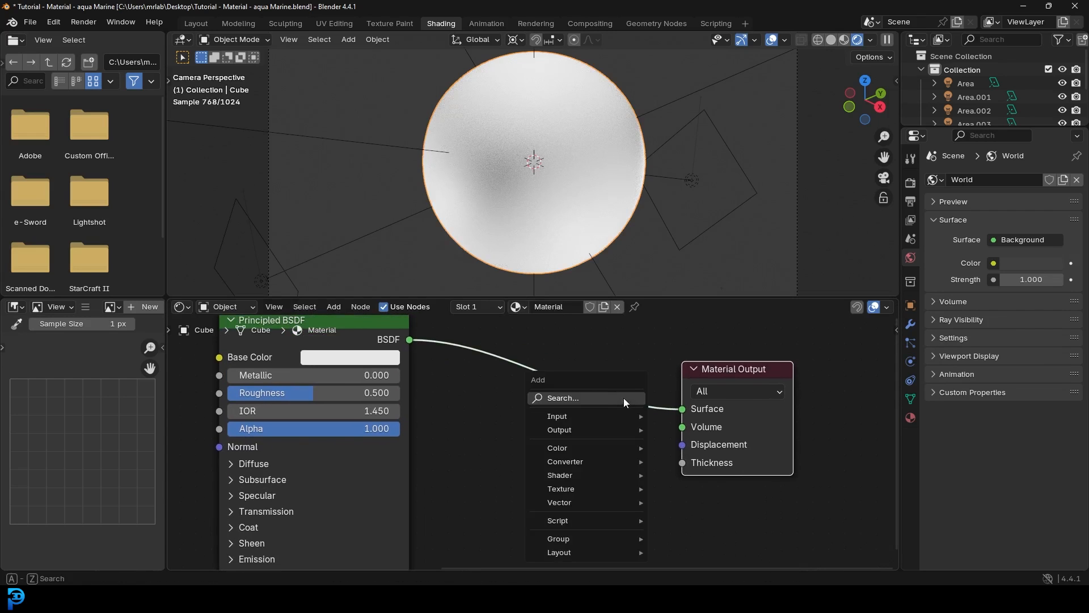
pyautogui.click(601, 394)
pyautogui.write('displ')
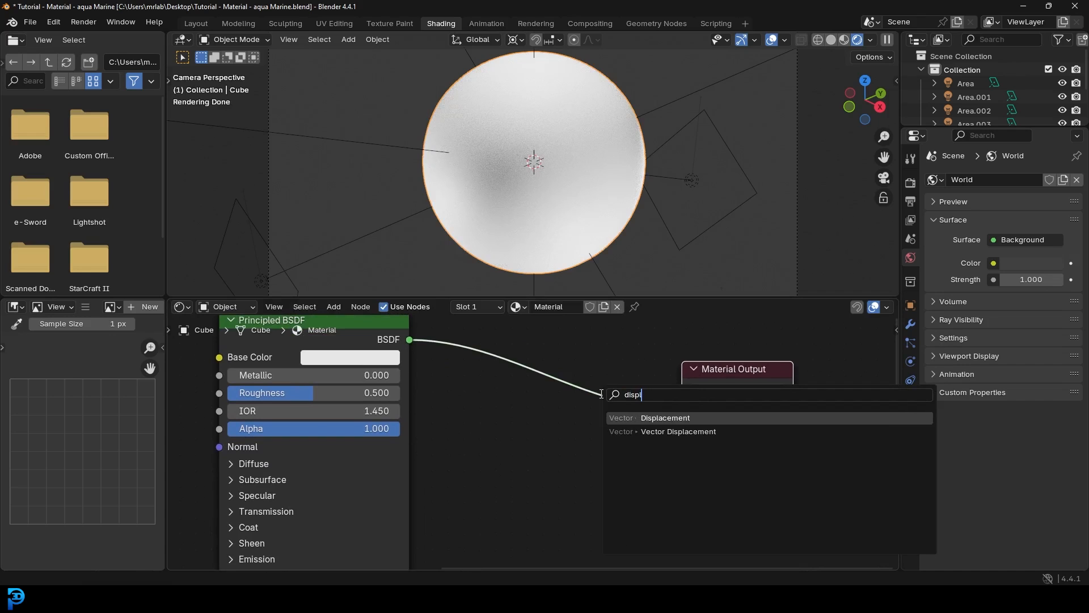
pyautogui.click(656, 418)
pyautogui.click(527, 417)
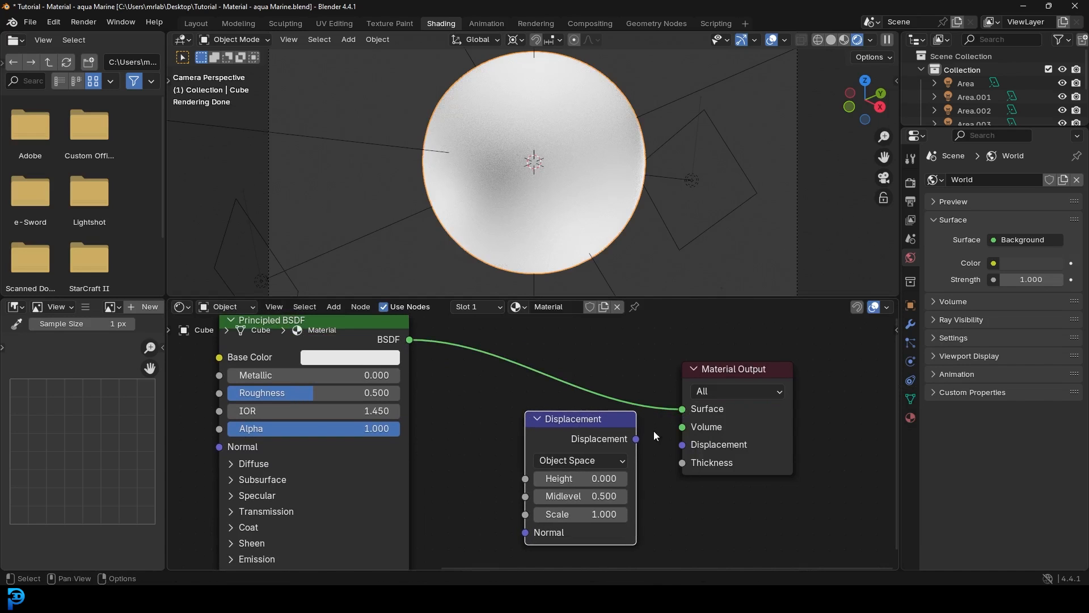
pyautogui.moveTo(637, 438); pyautogui.dragTo(677, 447)
# Connect the Noise Texture's Fac output to the Displacement node's Height input
pyautogui.scroll(-2, 530, 452)
pyautogui.moveTo(451, 481); pyautogui.dragTo(665, 426, button='middle')
pyautogui.moveTo(319, 392); pyautogui.dragTo(335, 426, button='middle')
pyautogui.scroll(-2, 315, 429)
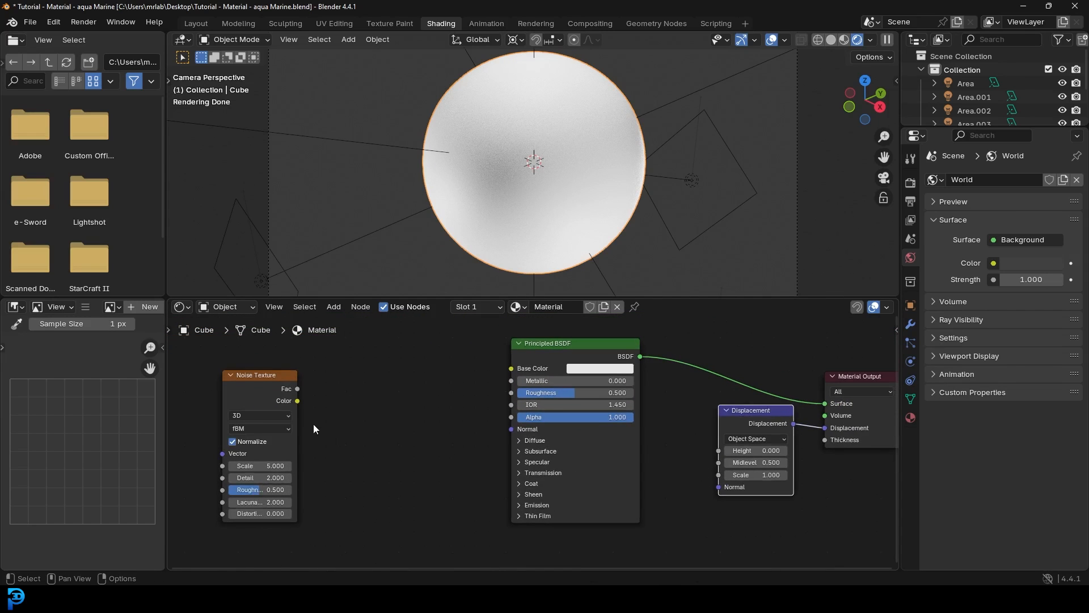
pyautogui.moveTo(297, 388); pyautogui.dragTo(716, 450)
pyautogui.scroll(3, 583, 166)
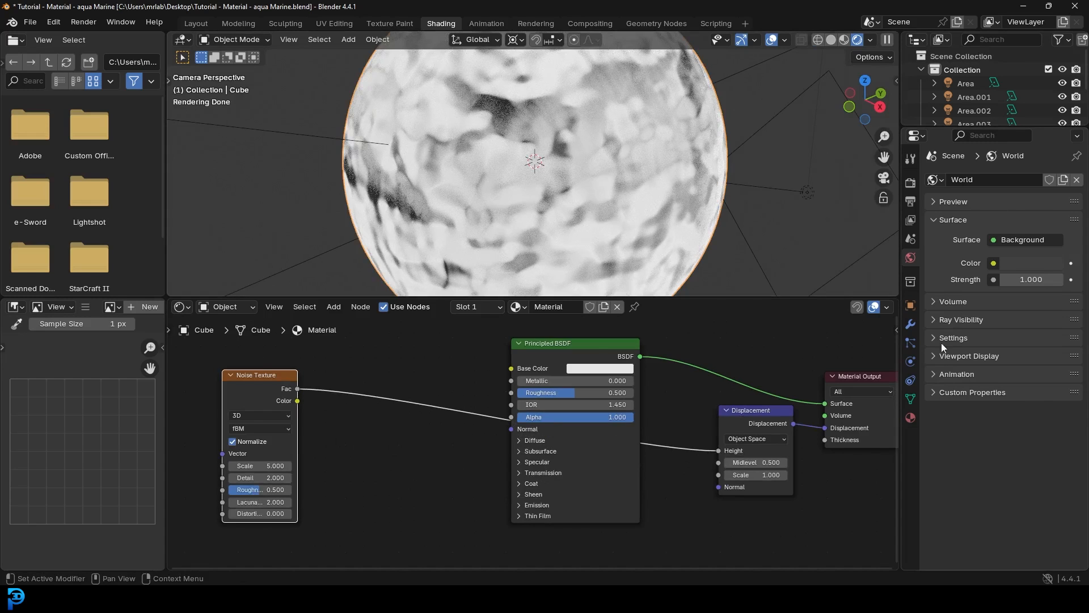
# Set the material's surface Displacement method to Displacement and Bump
pyautogui.click(910, 417)
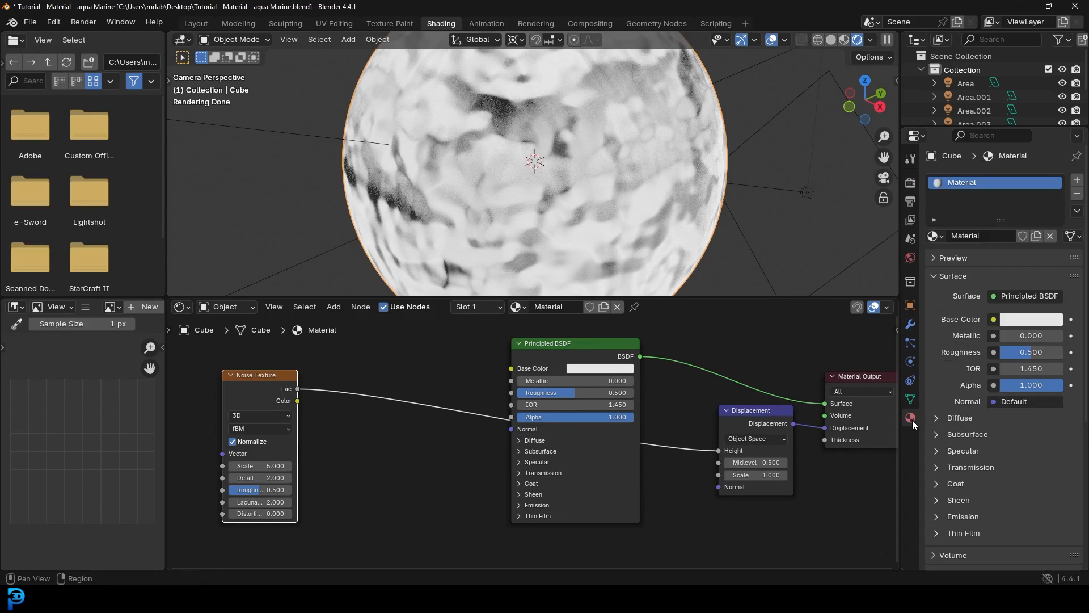
pyautogui.scroll(-15, 972, 256)
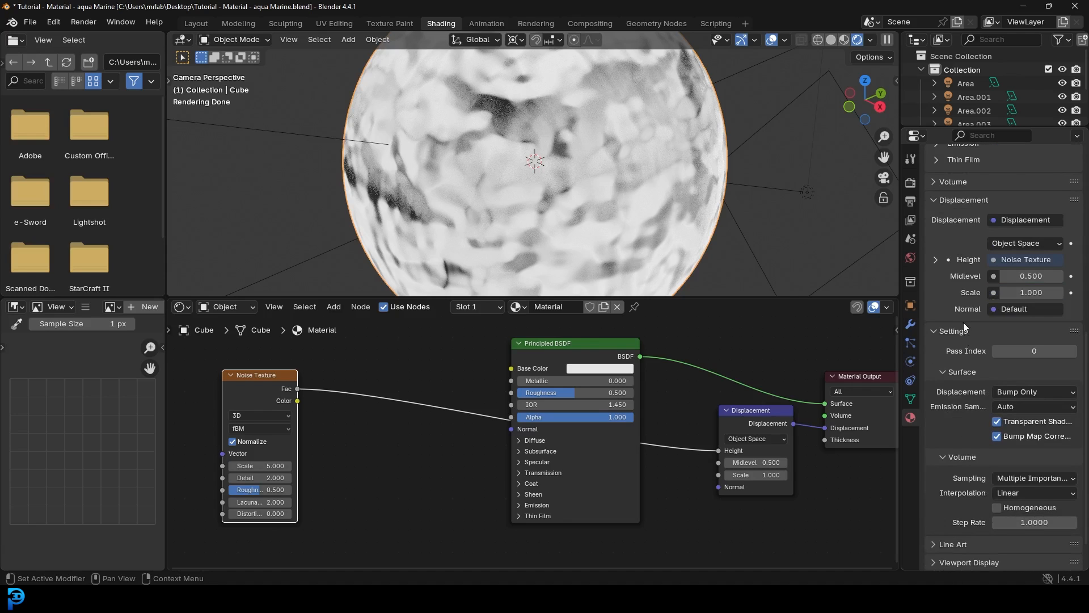
pyautogui.click(1013, 391)
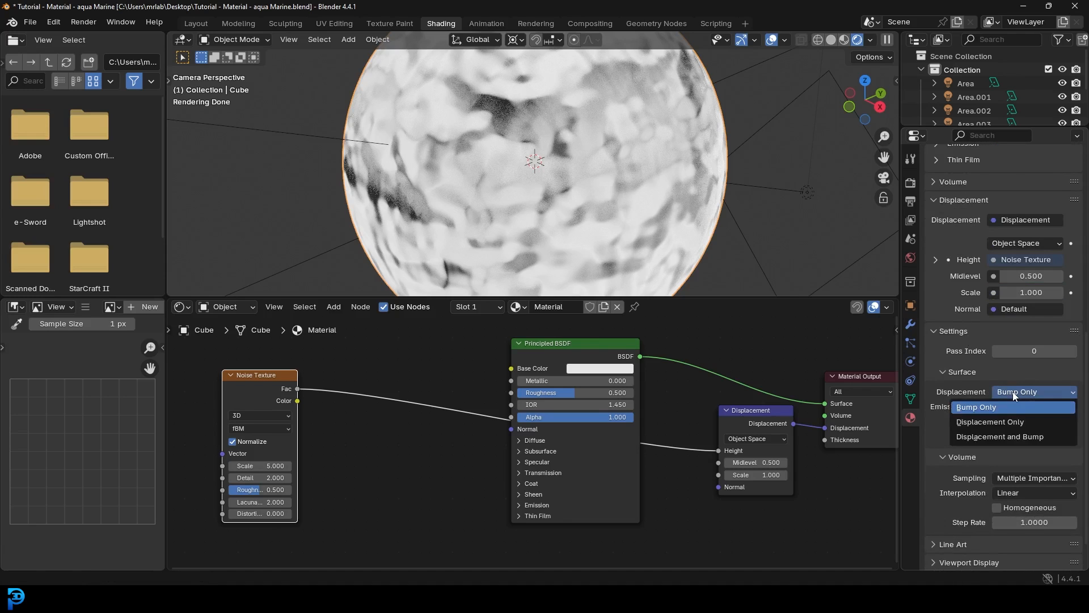
pyautogui.click(1023, 437)
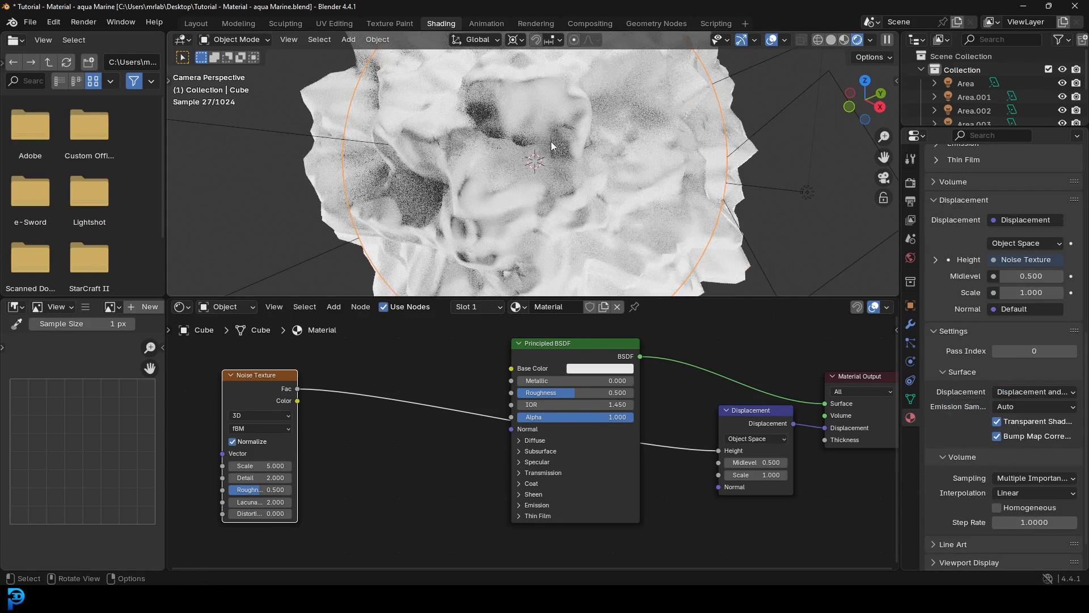
# Set the Displacement node's Scale to 0.08
pyautogui.click(743, 475)
pyautogui.write('0.8')
pyautogui.press('Return')
pyautogui.click(770, 474)
pyautogui.write('.08')
pyautogui.press('Return')
# Set the Noise Texture's Scale to 2 and its Detail to 9
pyautogui.click(265, 465)
pyautogui.write('2')
pyautogui.press('Return')
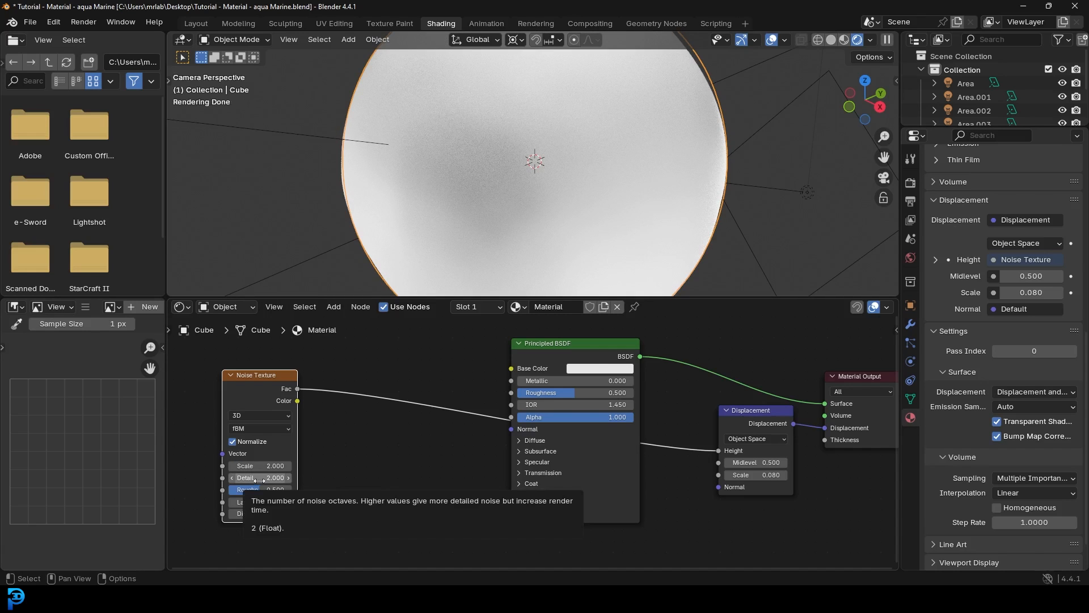
pyautogui.click(259, 478)
pyautogui.write('9')
pyautogui.press('Return')
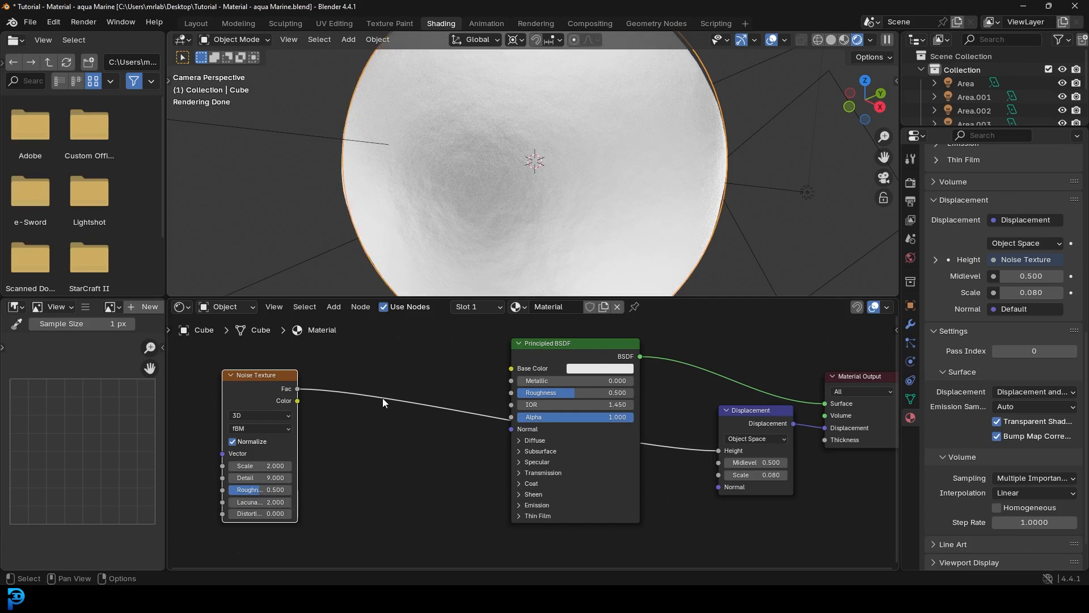
# Insert a Color Ramp between the Noise Texture and Displacement nodes, with its black stop at about 0.443 and the white stop close to it
pyautogui.scroll(-1, 377, 410)
pyautogui.moveTo(375, 410); pyautogui.dragTo(436, 409, button='middle')
pyautogui.scroll(2, 470, 352)
pyautogui.hotkey('shift', 'a')
pyautogui.write('ramp')
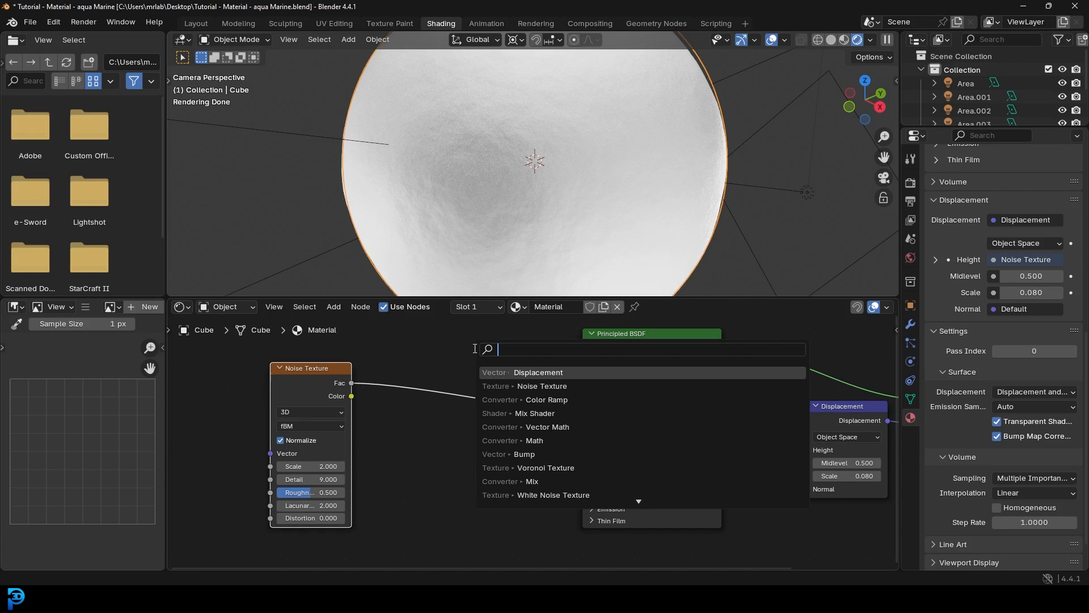
pyautogui.press('Return')
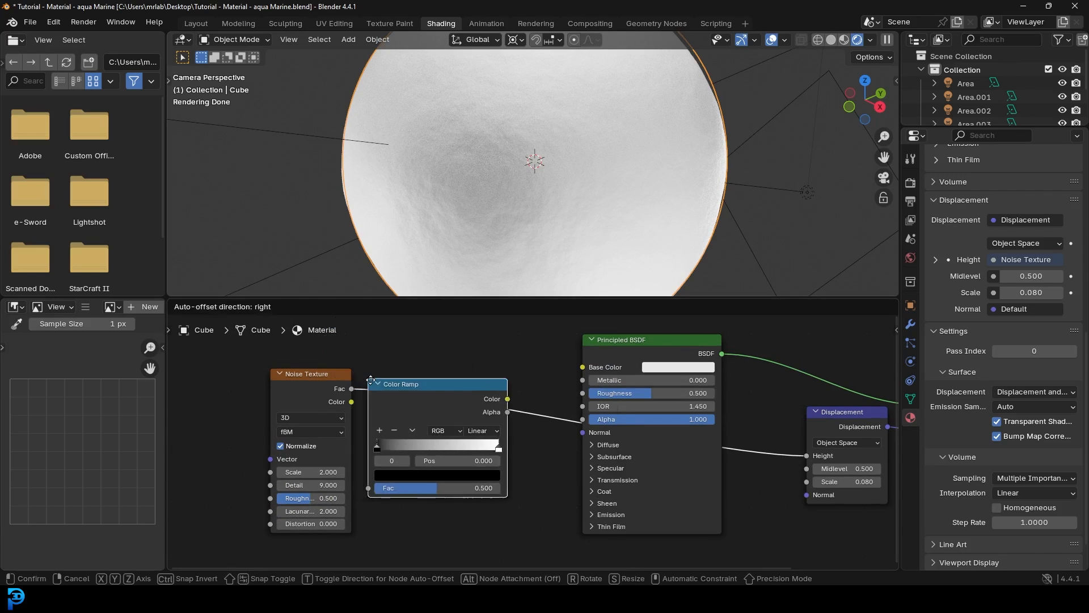
pyautogui.click(390, 379)
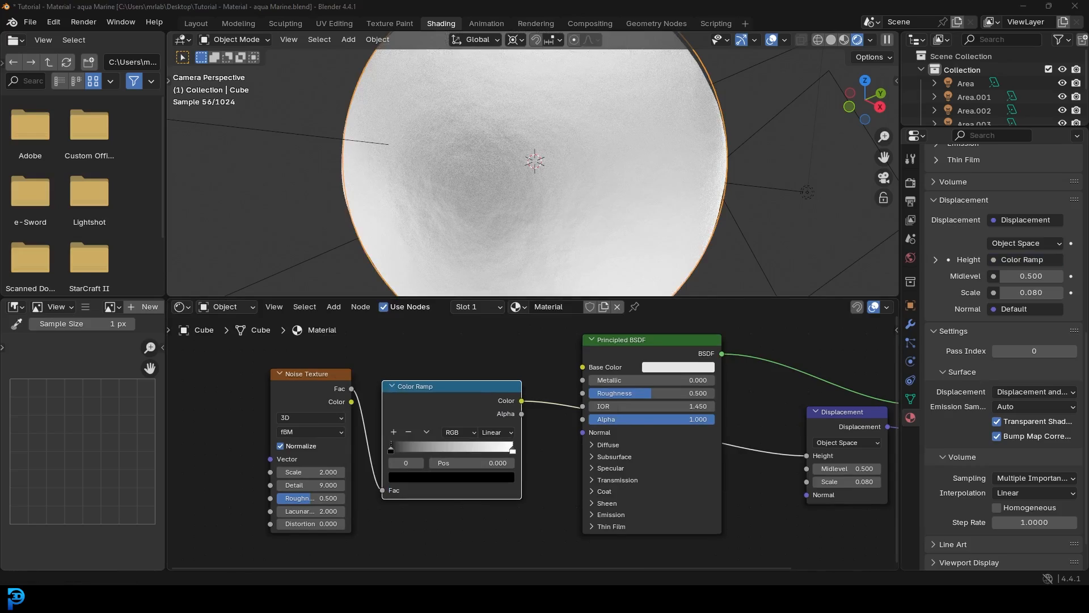
pyautogui.moveTo(391, 447); pyautogui.dragTo(439, 448)
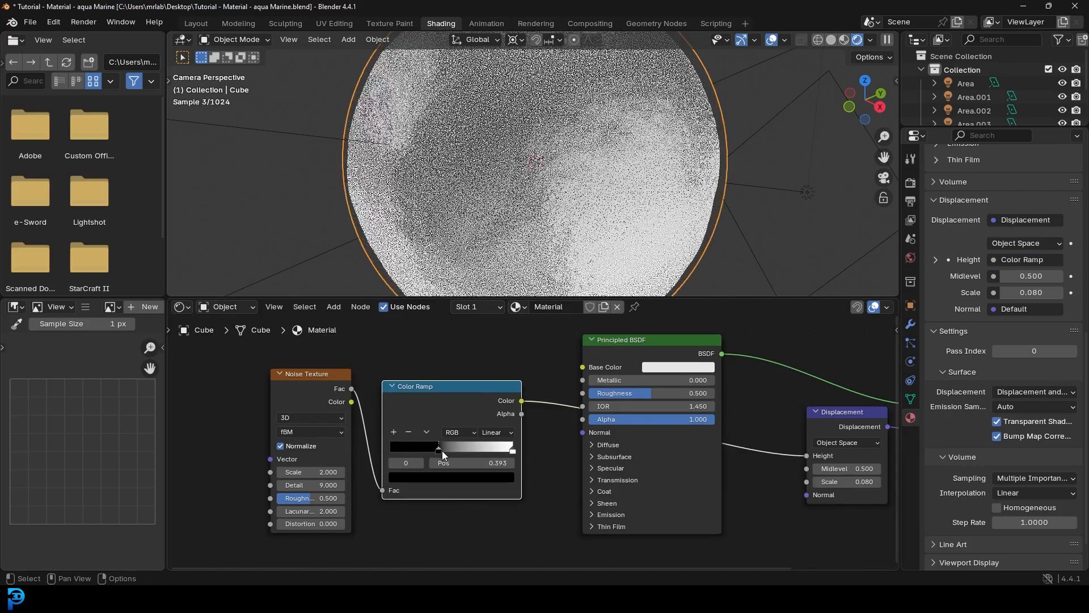
pyautogui.moveTo(513, 449); pyautogui.dragTo(445, 450)
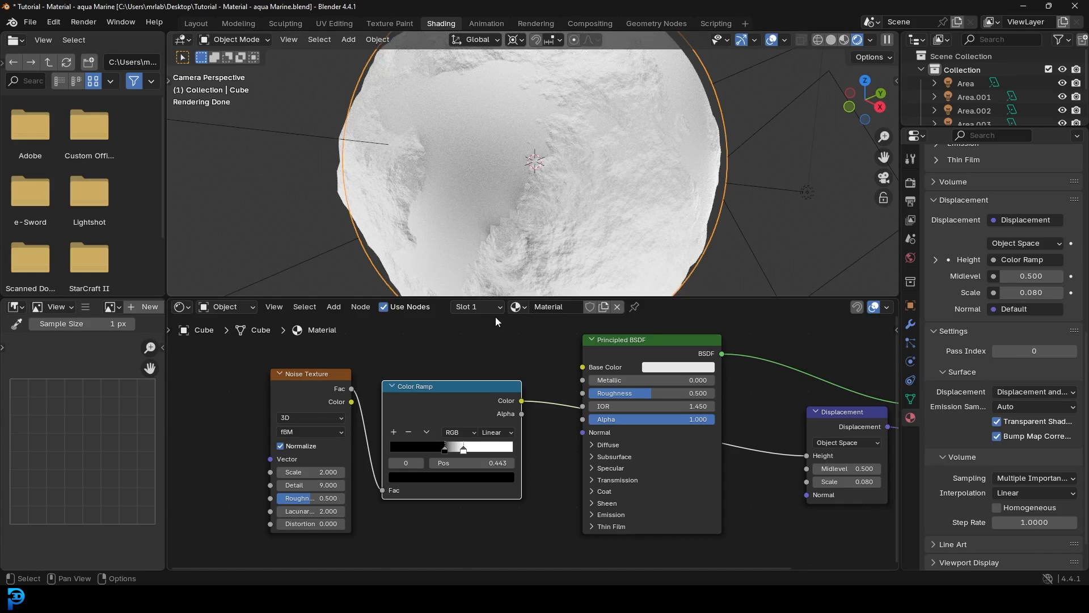
# Add a second Noise Texture left of the first and connect its Fac output to the Principled BSDF's Base Color
pyautogui.moveTo(317, 413); pyautogui.dragTo(481, 448, button='middle')
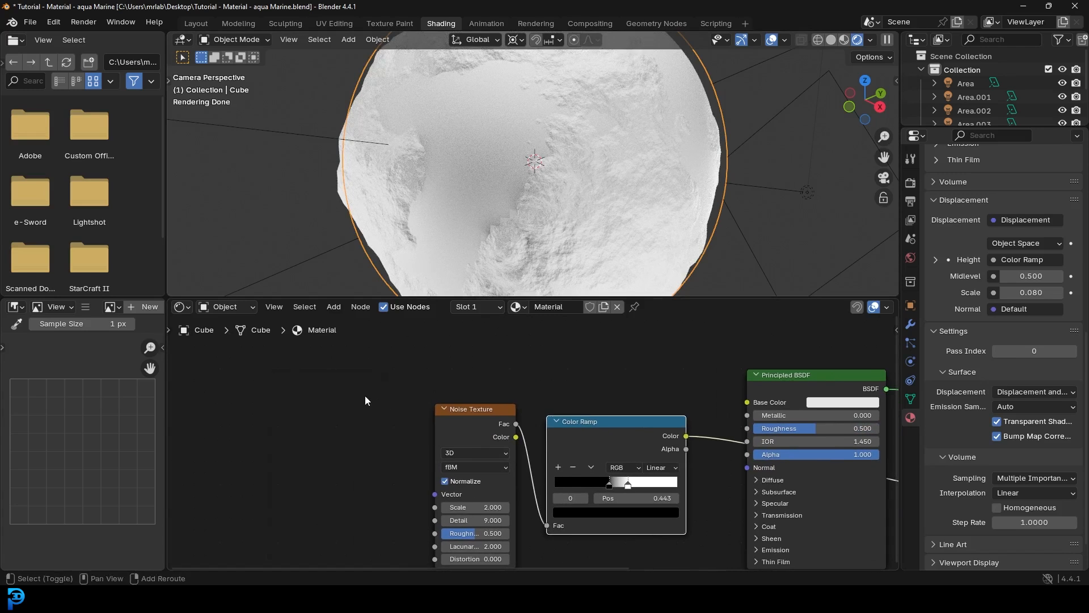
pyautogui.hotkey('shift', 'a')
pyautogui.click(365, 397)
pyautogui.write('noi')
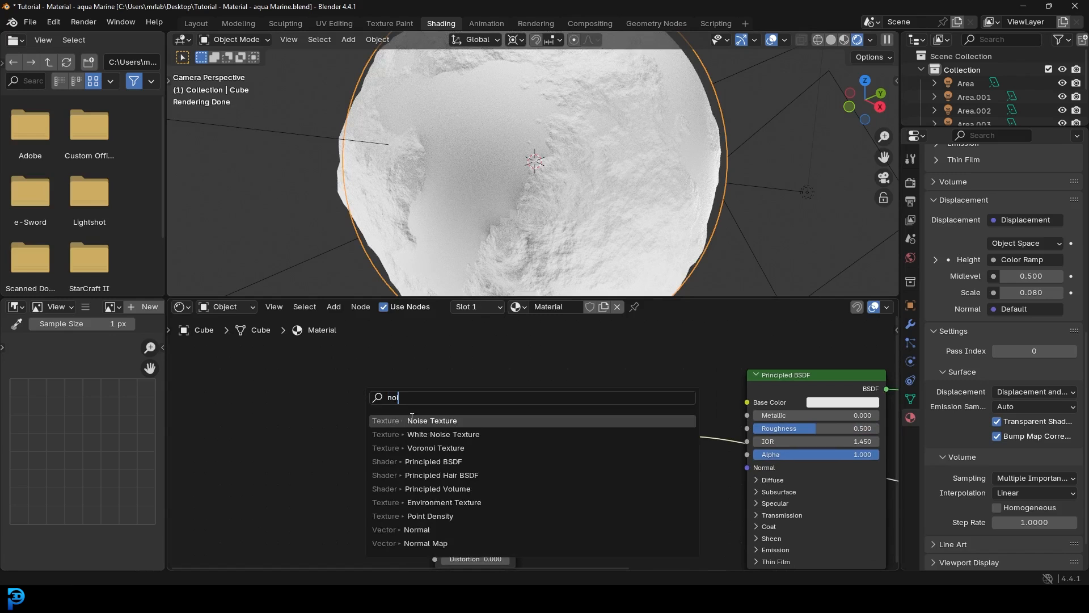
pyautogui.click(423, 420)
pyautogui.click(341, 397)
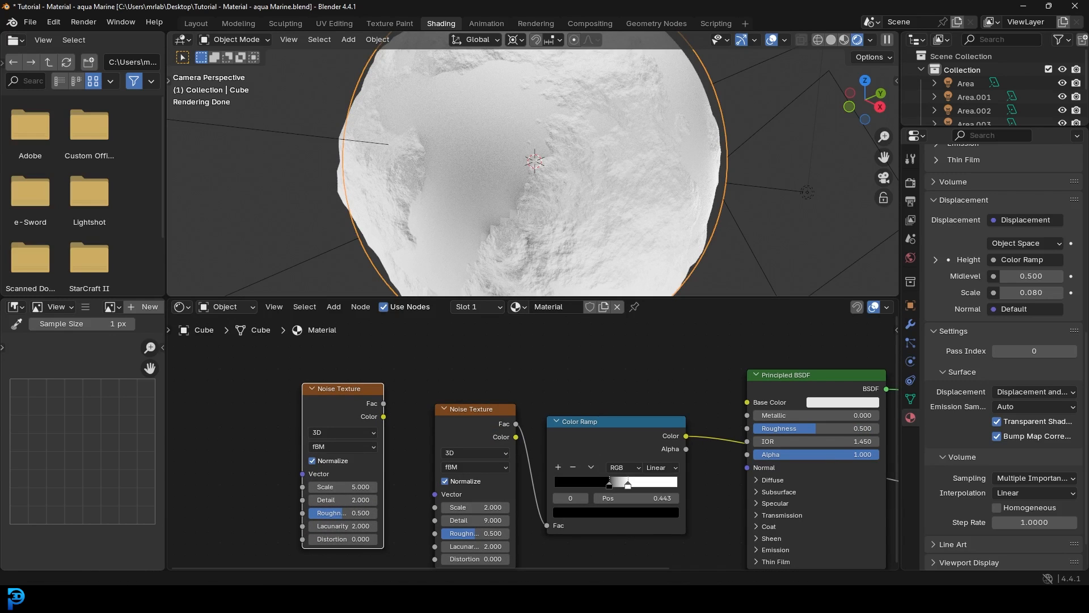
pyautogui.moveTo(345, 407); pyautogui.dragTo(777, 374)
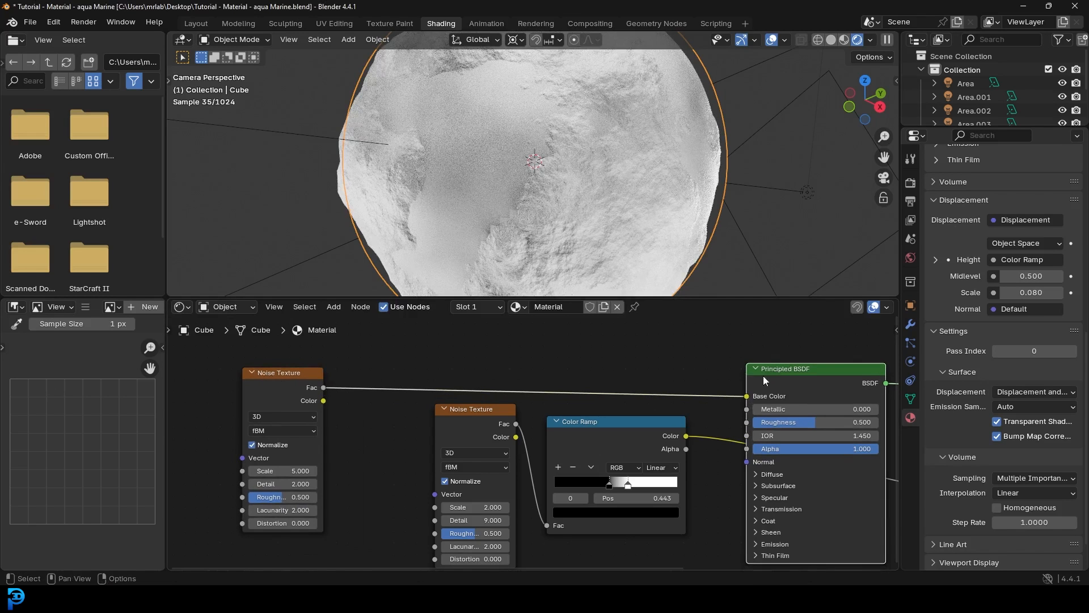
# Insert a Color Ramp between the left Noise Texture and the Principled BSDF's Base Color, with its black stop at about 0.431
pyautogui.moveTo(392, 390); pyautogui.dragTo(470, 413, button='middle')
pyautogui.scroll(1, 473, 400)
pyautogui.hotkey('shift', 'a')
pyautogui.write('ramp')
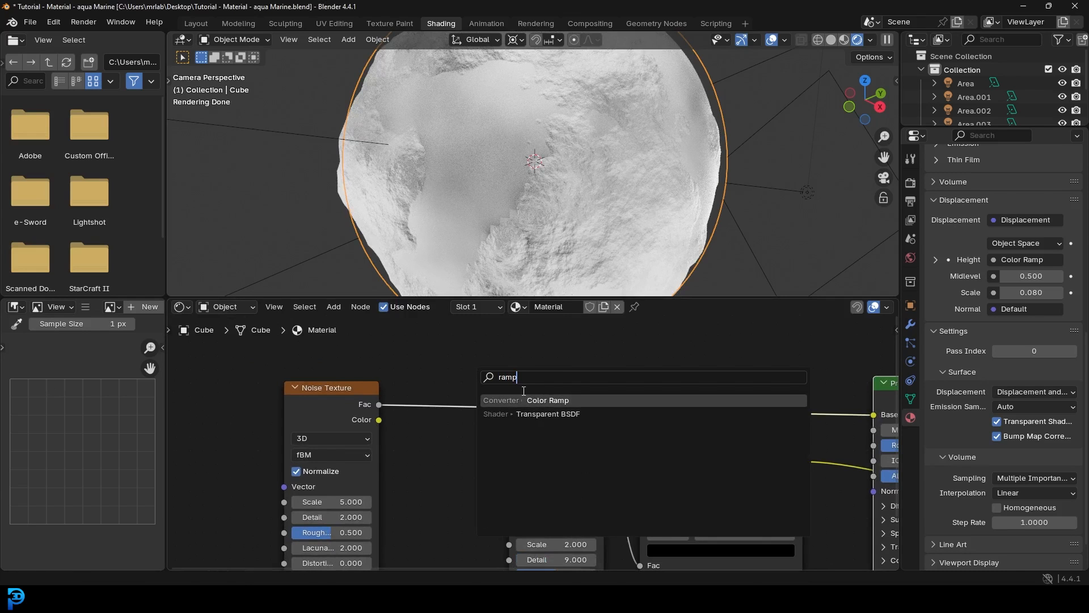
pyautogui.press('Return')
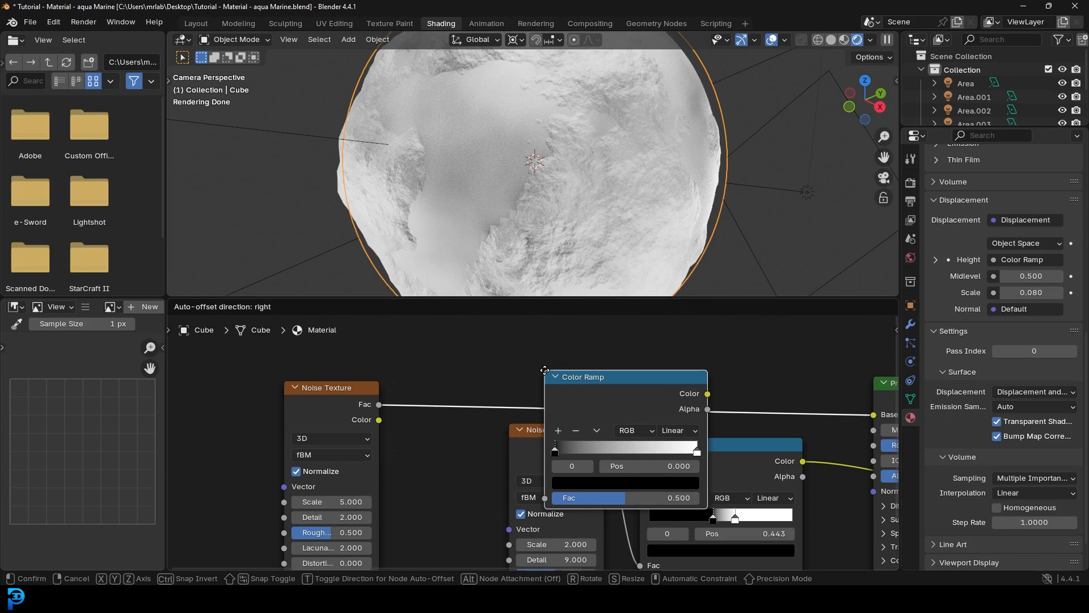
pyautogui.click(479, 435)
pyautogui.moveTo(590, 433); pyautogui.dragTo(523, 338, button='middle')
pyautogui.scroll(3, 519, 342)
pyautogui.scroll(-3, 513, 347)
pyautogui.moveTo(325, 410); pyautogui.dragTo(394, 417, button='middle')
pyautogui.moveTo(473, 366); pyautogui.dragTo(467, 361)
pyautogui.moveTo(484, 399); pyautogui.dragTo(534, 401)
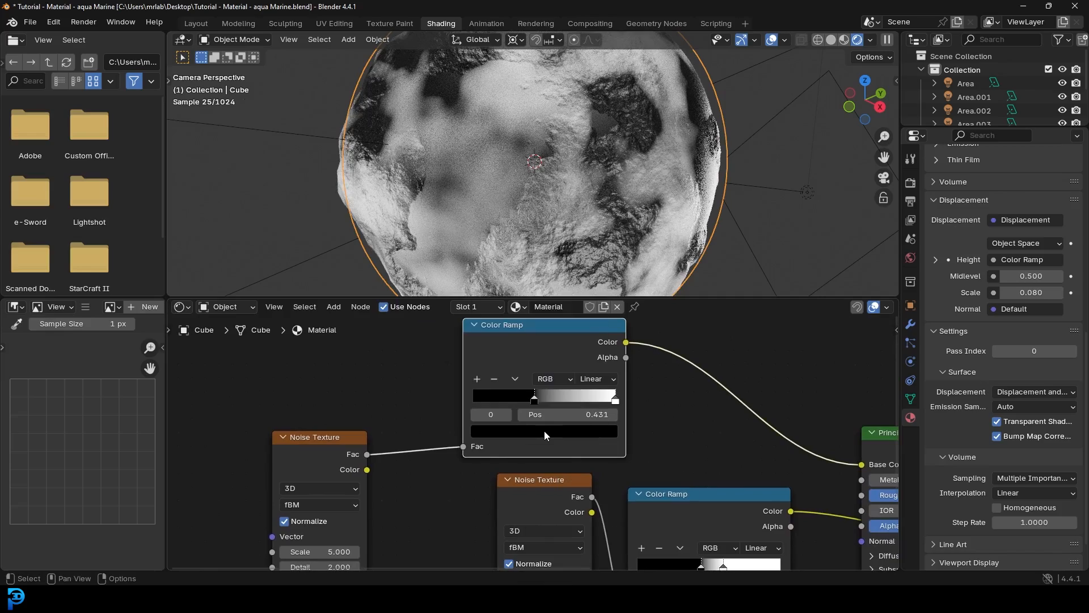
# Color the new Color Ramp's black stop dark reddish brown
pyautogui.click(544, 430)
pyautogui.moveTo(594, 315); pyautogui.dragTo(594, 234)
pyautogui.moveTo(526, 305); pyautogui.dragTo(514, 302)
pyautogui.moveTo(593, 251); pyautogui.dragTo(595, 290)
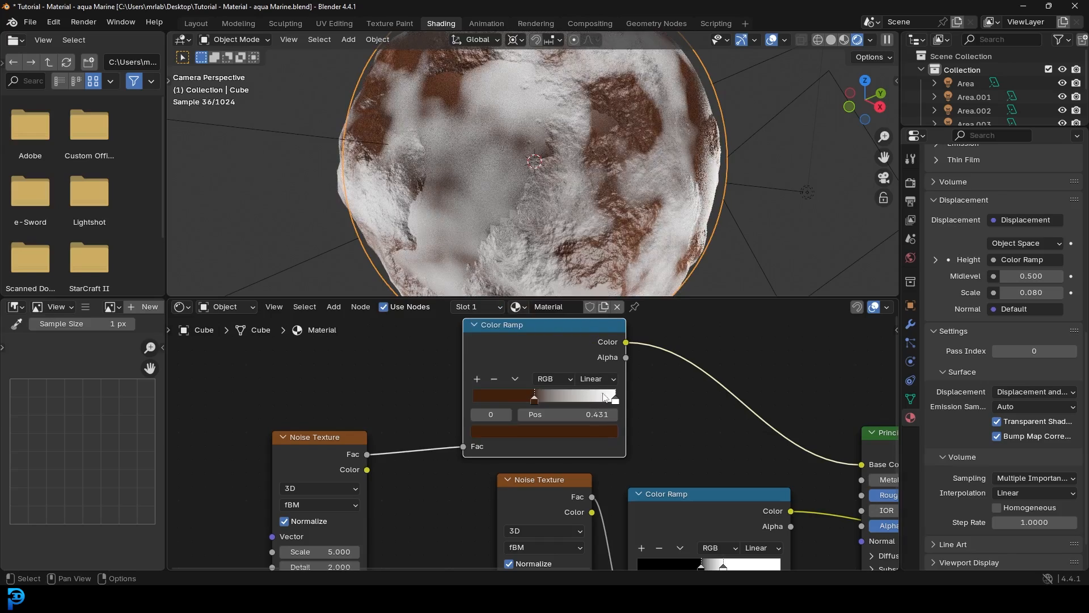
# Move the same ramp's white stop to about 0.698 and color it light orange
pyautogui.click(608, 397)
pyautogui.click(543, 431)
pyautogui.moveTo(532, 304); pyautogui.dragTo(515, 289)
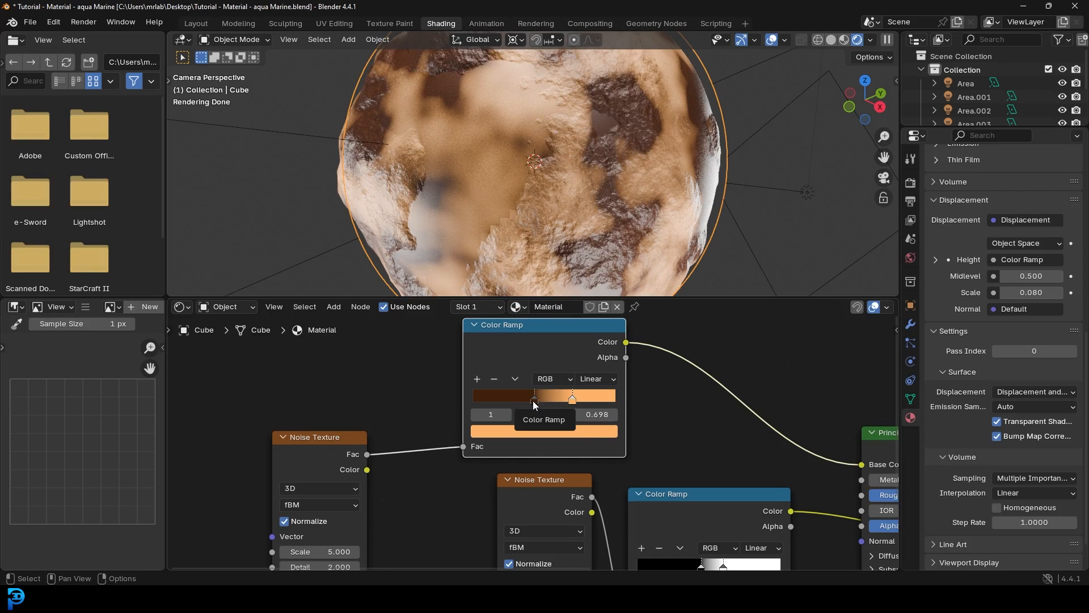
# Brighten the color ramp's dark brown stop to a slightly lighter brown
pyautogui.click(533, 400)
pyautogui.click(550, 435)
pyautogui.click(594, 284)
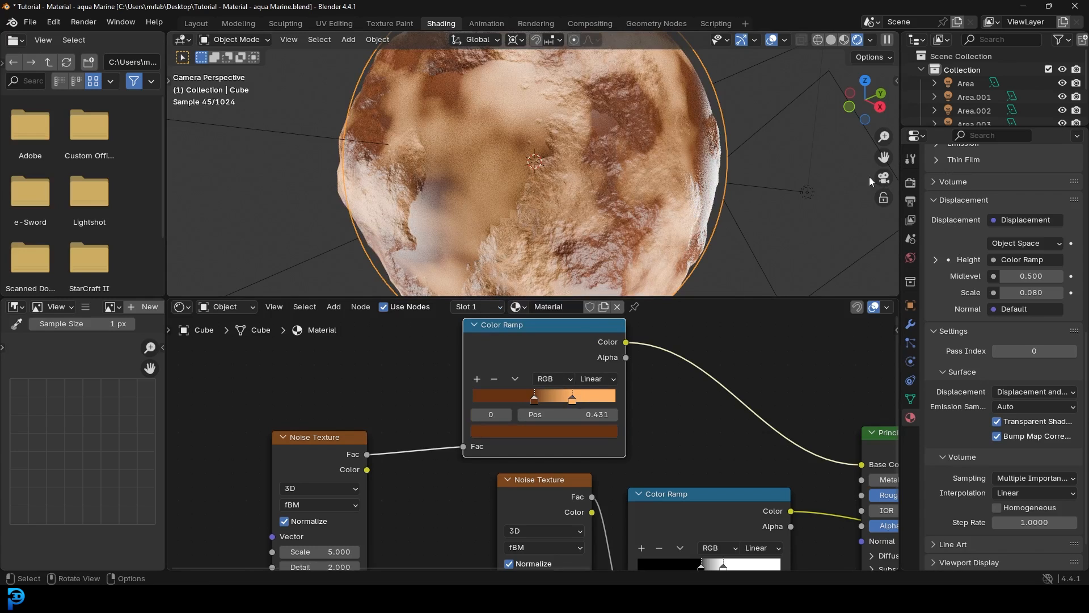
# Set the left Noise Texture's Scale to 21, Detail to 9 and Roughness to 0.6
pyautogui.moveTo(373, 421); pyautogui.dragTo(474, 333, button='middle')
pyautogui.scroll(1, 474, 333)
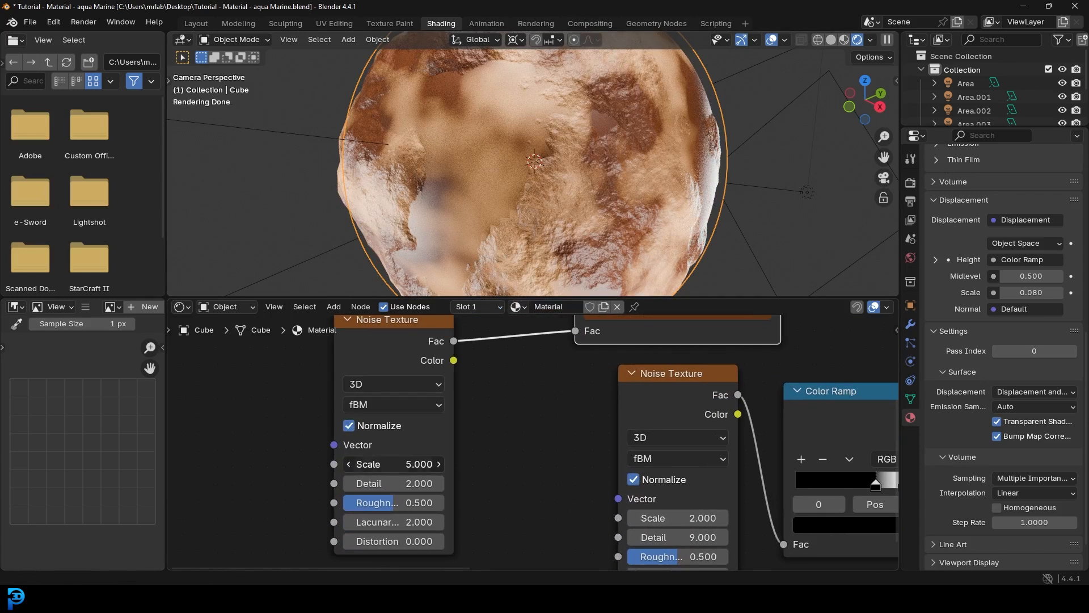
pyautogui.write('21')
pyautogui.press('Return')
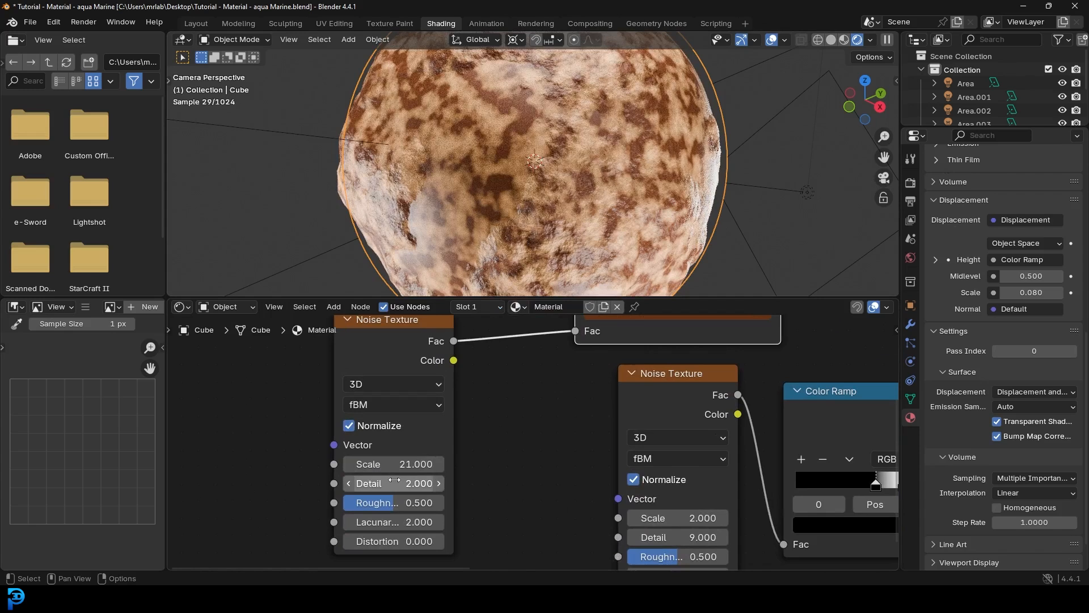
pyautogui.click(394, 483)
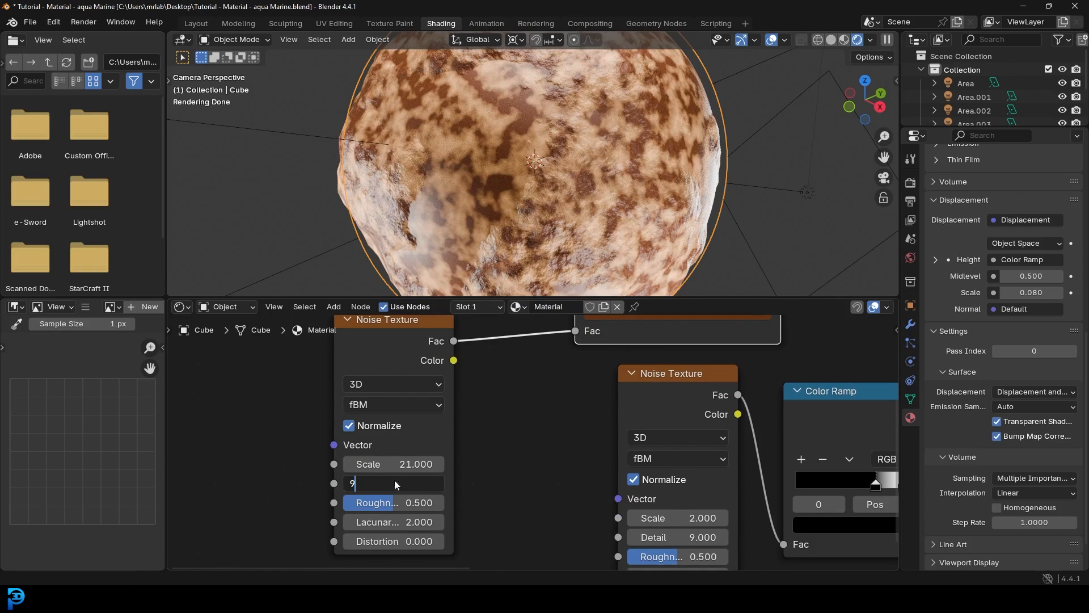
pyautogui.write('9')
pyautogui.press('Return')
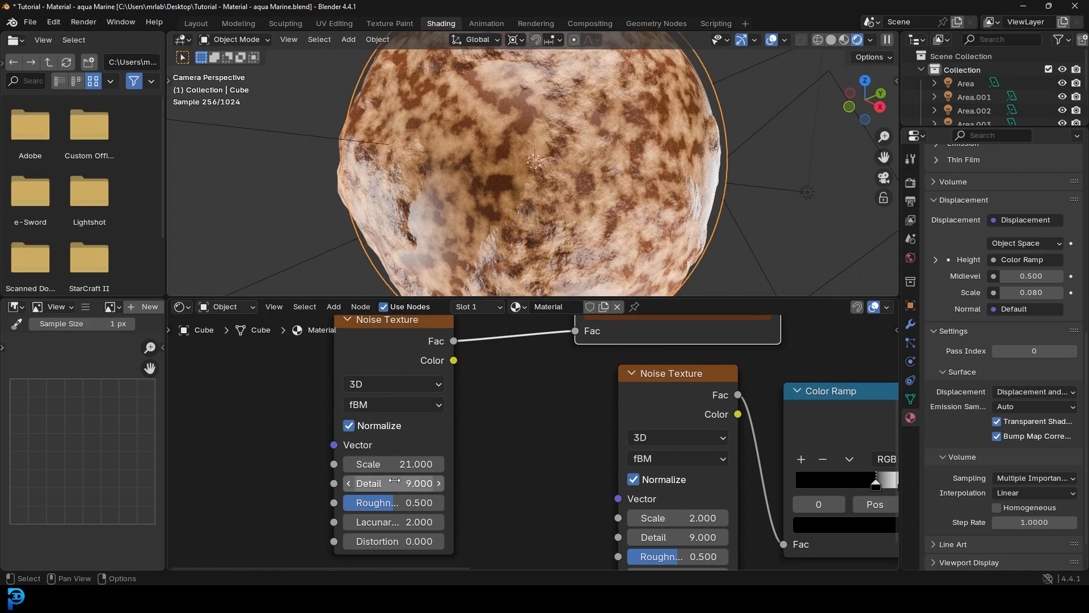
pyautogui.click(404, 502)
pyautogui.write('.6')
pyautogui.press('Return')
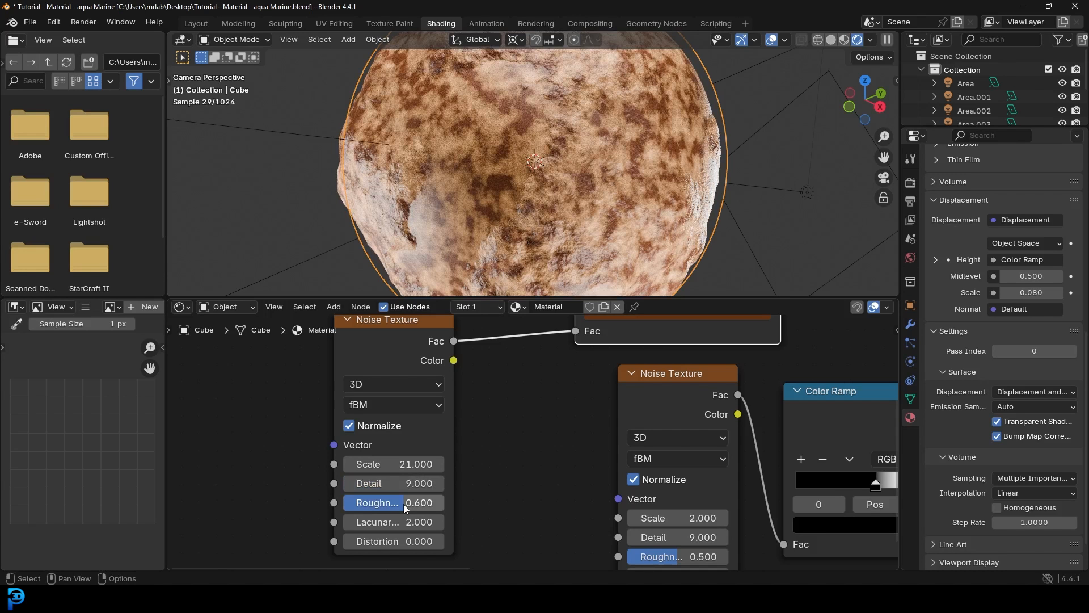
# Spread the brown-orange ramp's stops apart, with the brown stop at about 0.344 and the orange one slightly farther along
pyautogui.hscroll(5, 466, 465)
pyautogui.scroll(4, 467, 465)
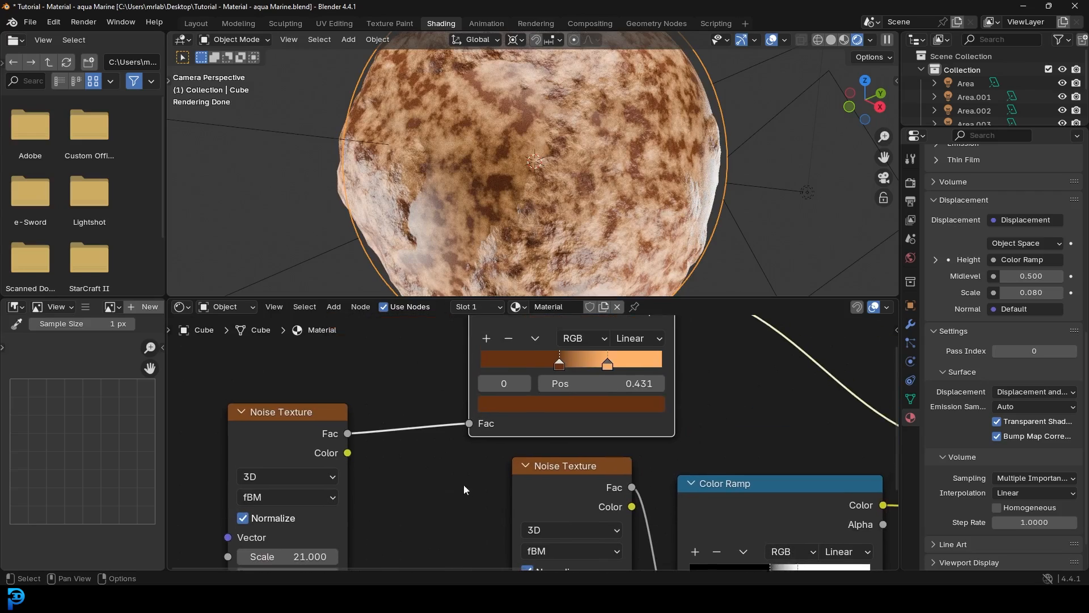
pyautogui.moveTo(608, 365); pyautogui.dragTo(543, 362)
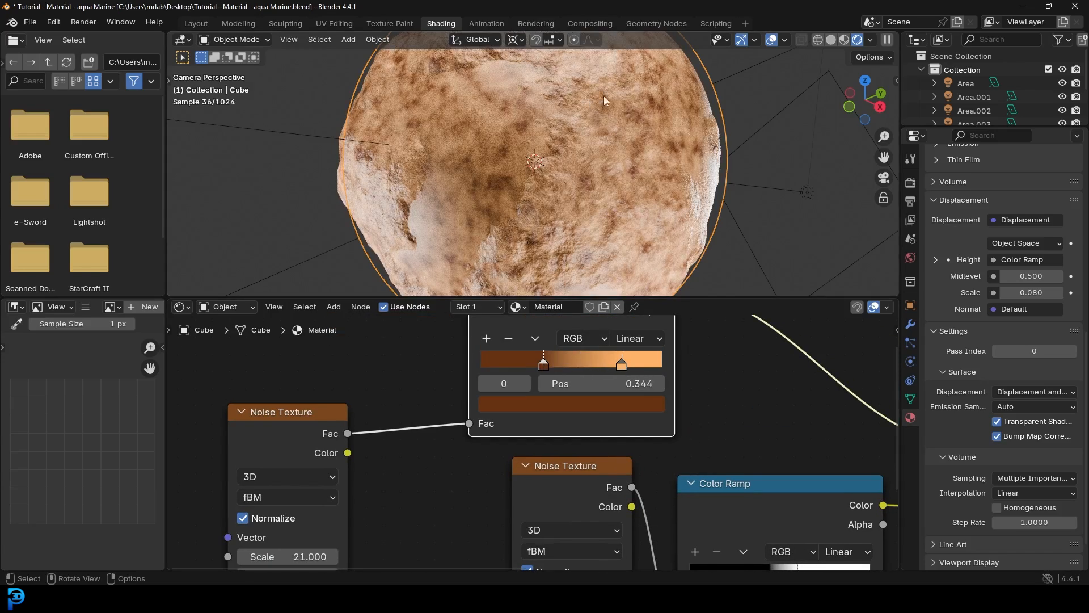
# Enlarge the node editor area and place a duplicate of the Principled BSDF below the original
pyautogui.scroll(-5, 634, 409)
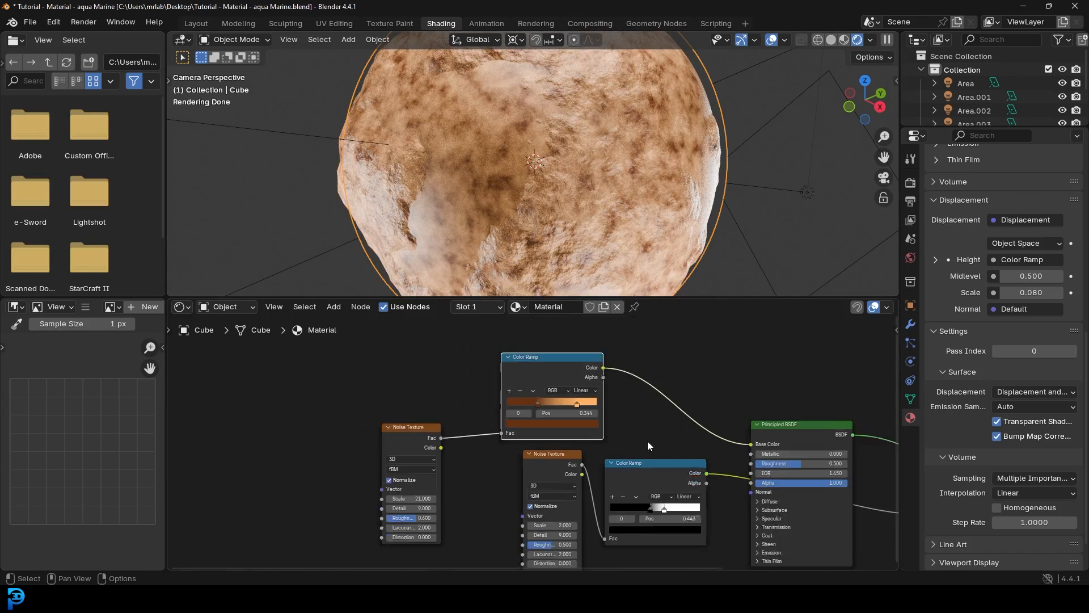
pyautogui.moveTo(593, 417); pyautogui.dragTo(451, 396, button='middle')
pyautogui.scroll(3, 491, 406)
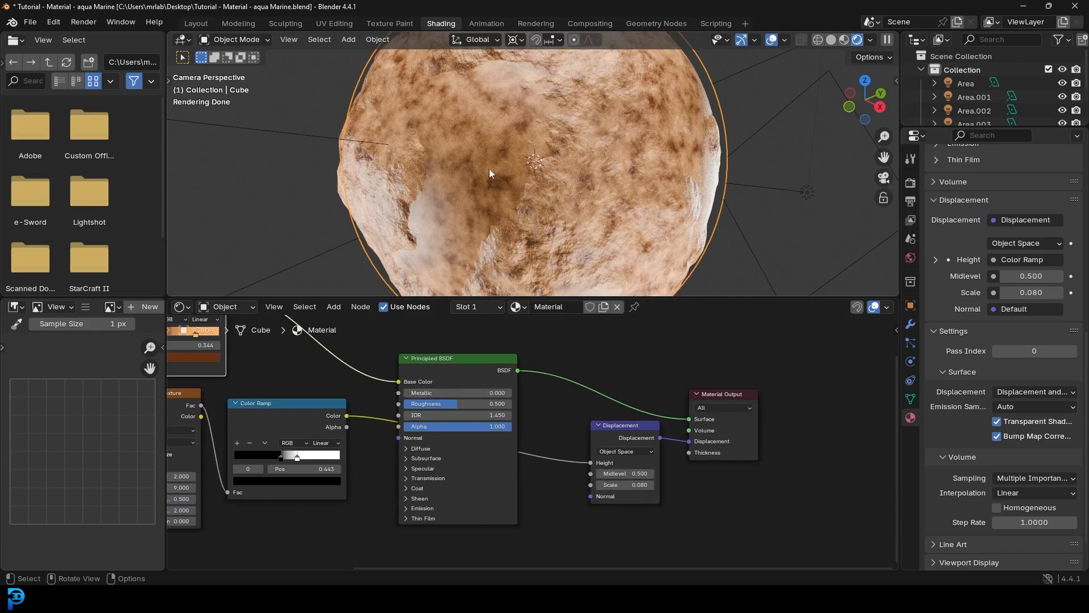
pyautogui.moveTo(451, 353); pyautogui.dragTo(476, 334, button='middle')
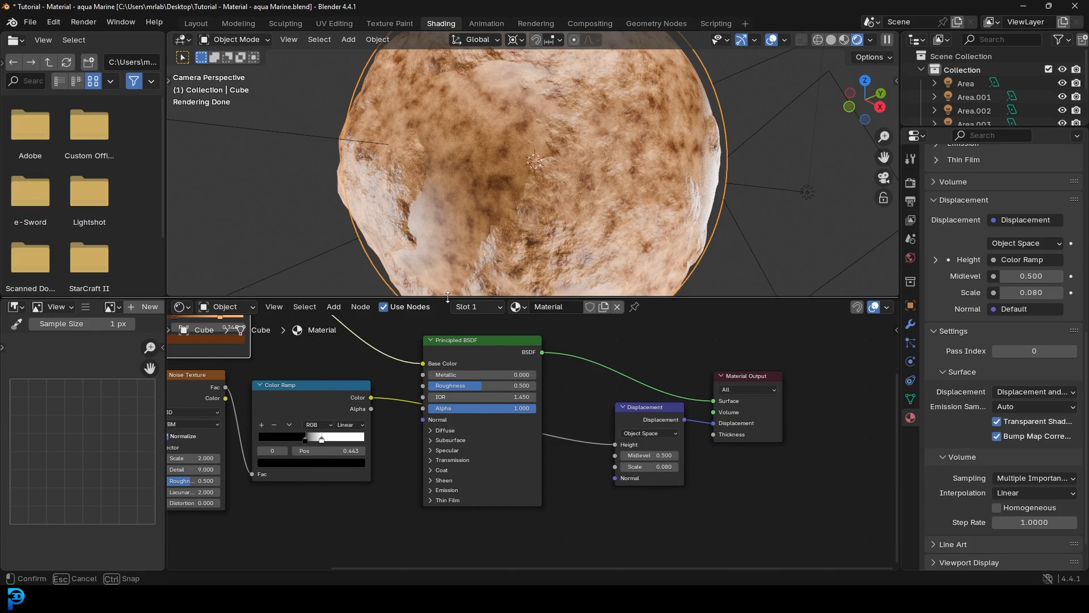
pyautogui.moveTo(462, 300); pyautogui.dragTo(463, 235)
pyautogui.click(461, 310)
pyautogui.scroll(-1, 451, 298)
pyautogui.moveTo(450, 298); pyautogui.dragTo(471, 265, button='middle')
pyautogui.hotkey('shift', 'd')
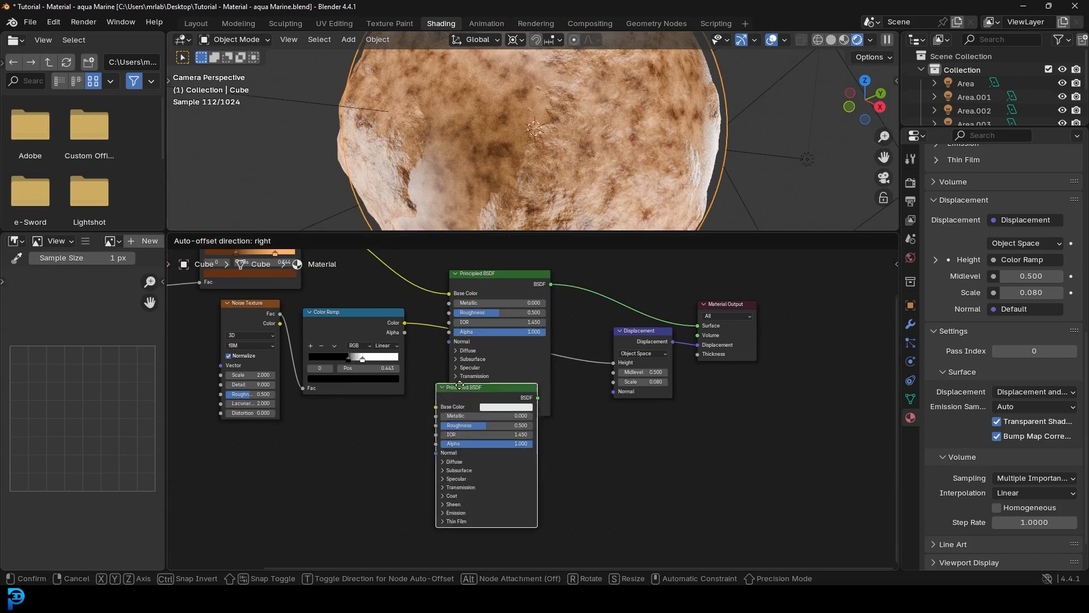
pyautogui.click(475, 423)
# Insert a Mix Shader between the original Principled BSDF and Material Output, and connect the duplicate BSDF to its second Shader input
pyautogui.moveTo(726, 306); pyautogui.dragTo(793, 283)
pyautogui.scroll(2, 504, 284)
pyautogui.moveTo(505, 267); pyautogui.dragTo(500, 346, button='middle')
pyautogui.scroll(2, 501, 345)
pyautogui.hotkey('shift', 'a')
pyautogui.click(581, 332)
pyautogui.write('mix s')
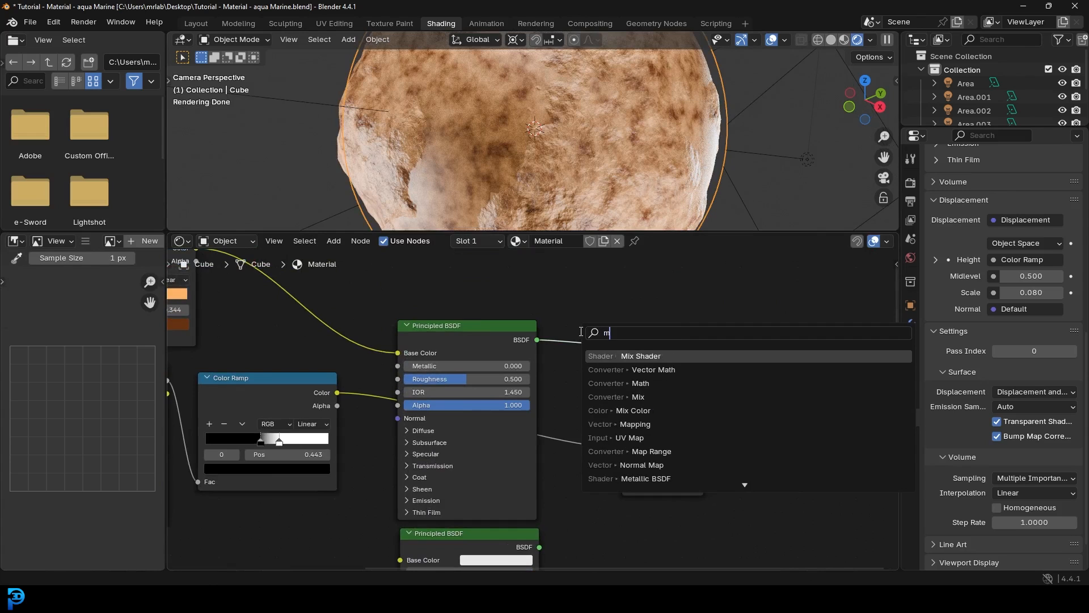
pyautogui.click(636, 358)
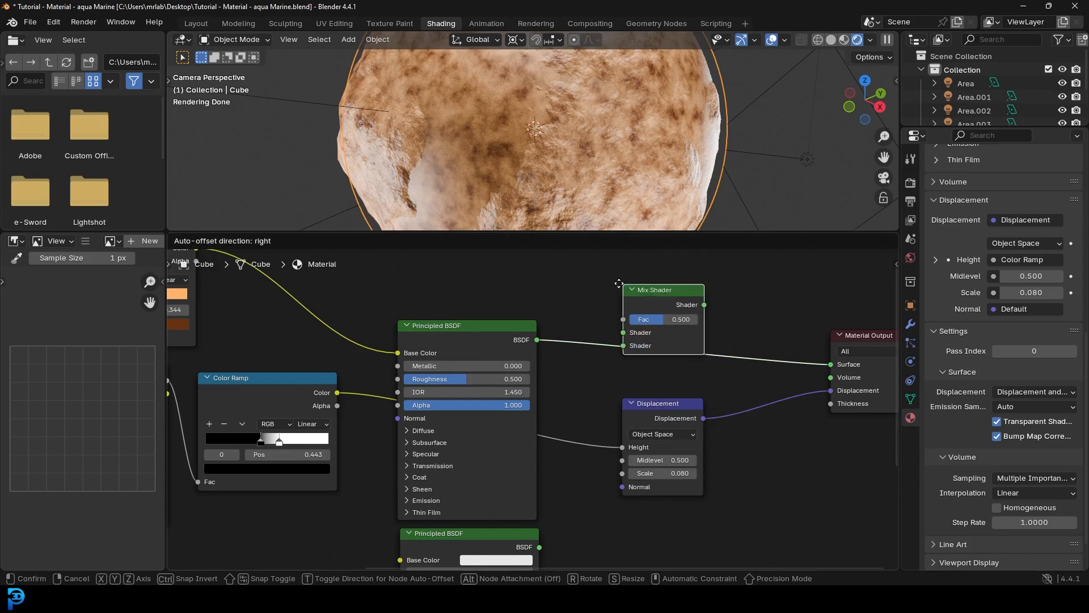
pyautogui.click(638, 340)
pyautogui.scroll(-1, 531, 501)
pyautogui.moveTo(531, 501); pyautogui.dragTo(590, 378)
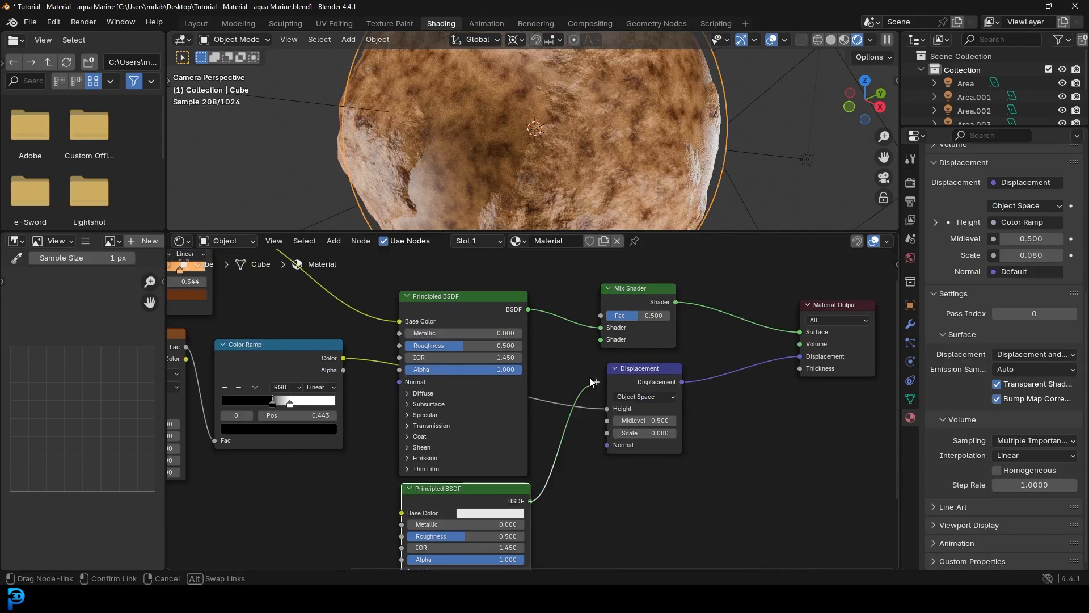
pyautogui.moveTo(599, 339); pyautogui.dragTo(600, 341)
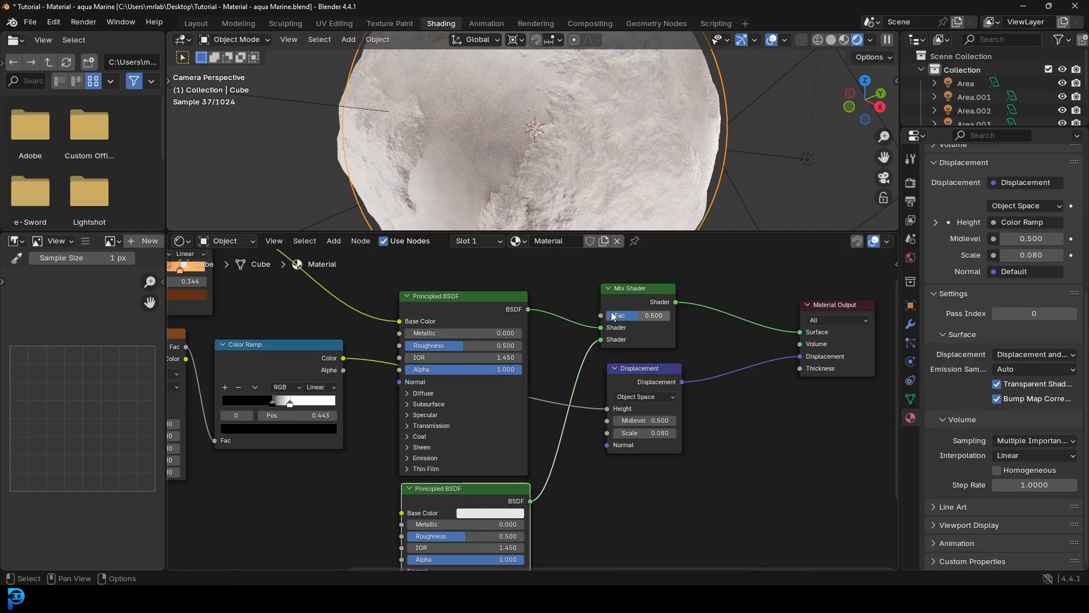
# Set the duplicated Principled BSDF's Base Color to a bright blue
pyautogui.moveTo(562, 505); pyautogui.dragTo(567, 379, button='middle')
pyautogui.scroll(3, 479, 393)
pyautogui.click(489, 387)
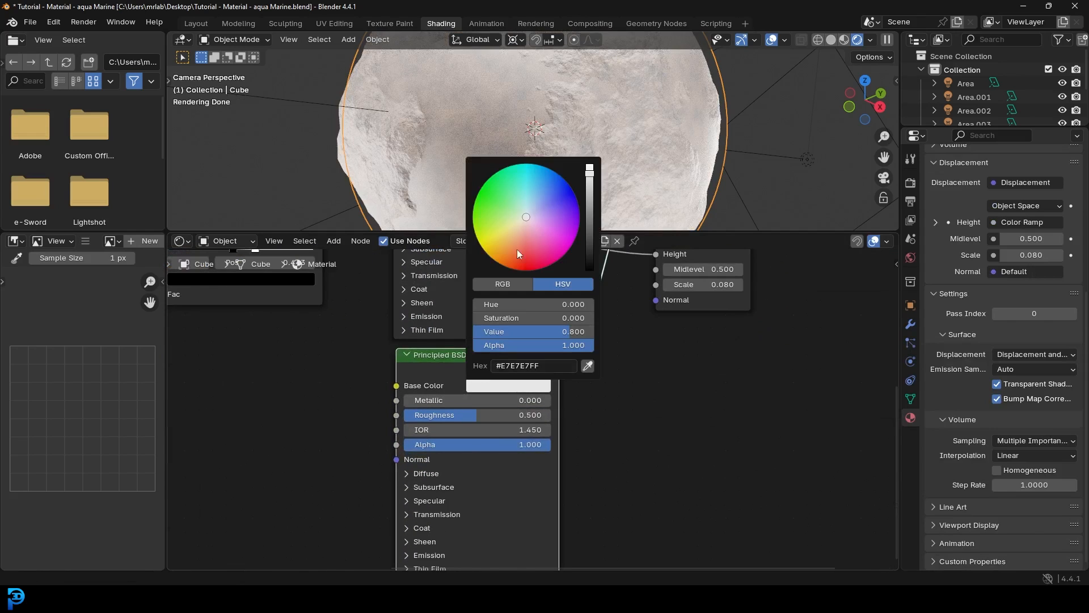
pyautogui.click(545, 191)
# Set the blue Principled BSDF's Transmission Weight to 1
pyautogui.moveTo(671, 505); pyautogui.dragTo(611, 417, button='middle')
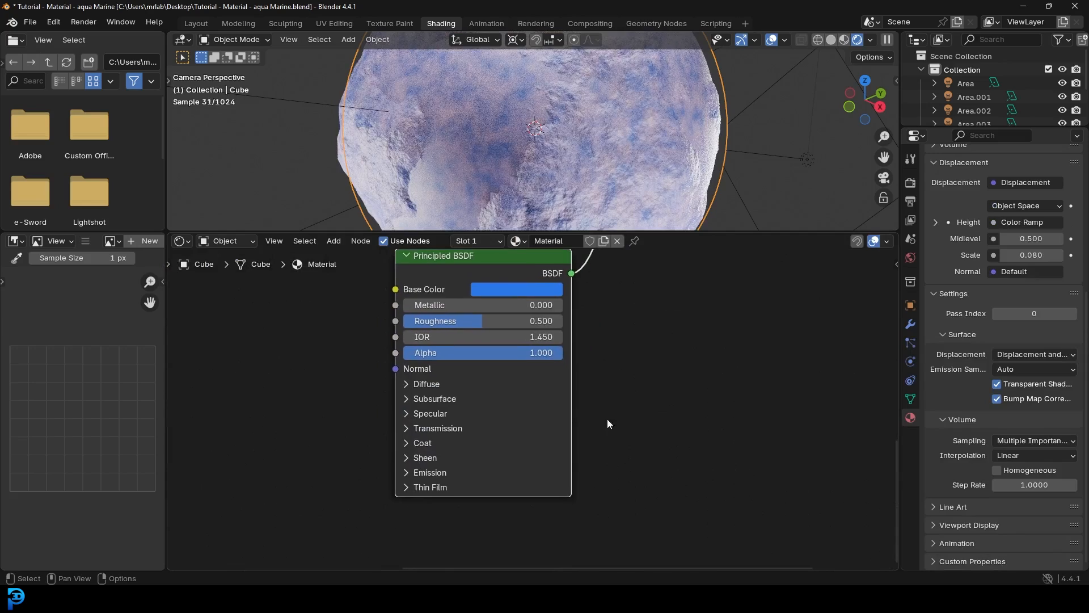
pyautogui.click(406, 428)
pyautogui.moveTo(414, 445); pyautogui.dragTo(665, 448)
# Duplicate the displacement's Color Ramp above the Principled BSDF and feed the copy's Fac from the Scale 2 Noise Texture's Fac
pyautogui.scroll(-4, 609, 339)
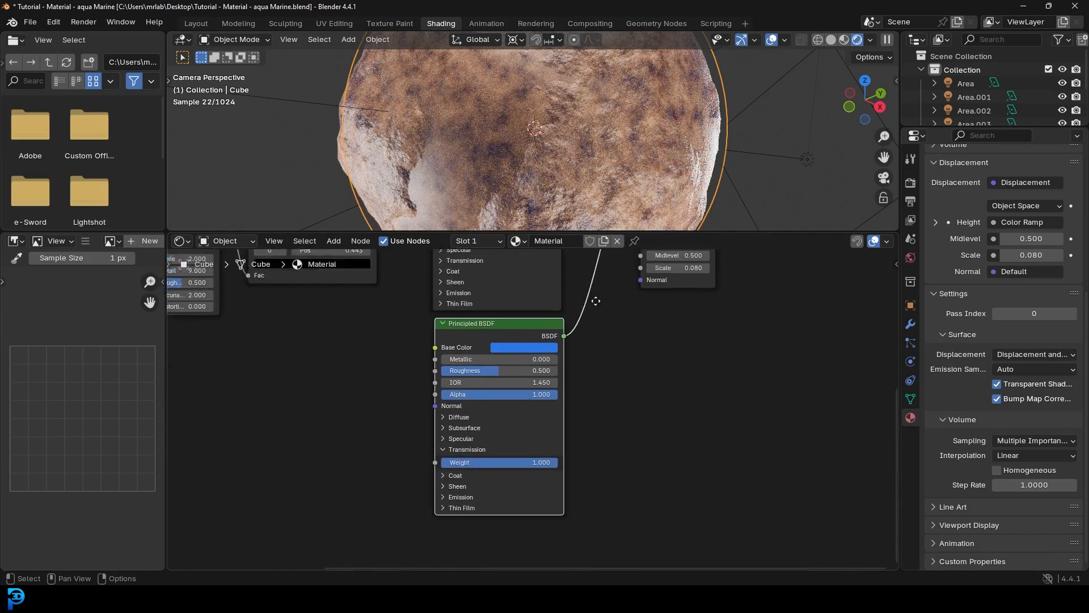
pyautogui.moveTo(593, 273); pyautogui.dragTo(636, 521, button='middle')
pyautogui.moveTo(386, 319); pyautogui.dragTo(447, 337, button='middle')
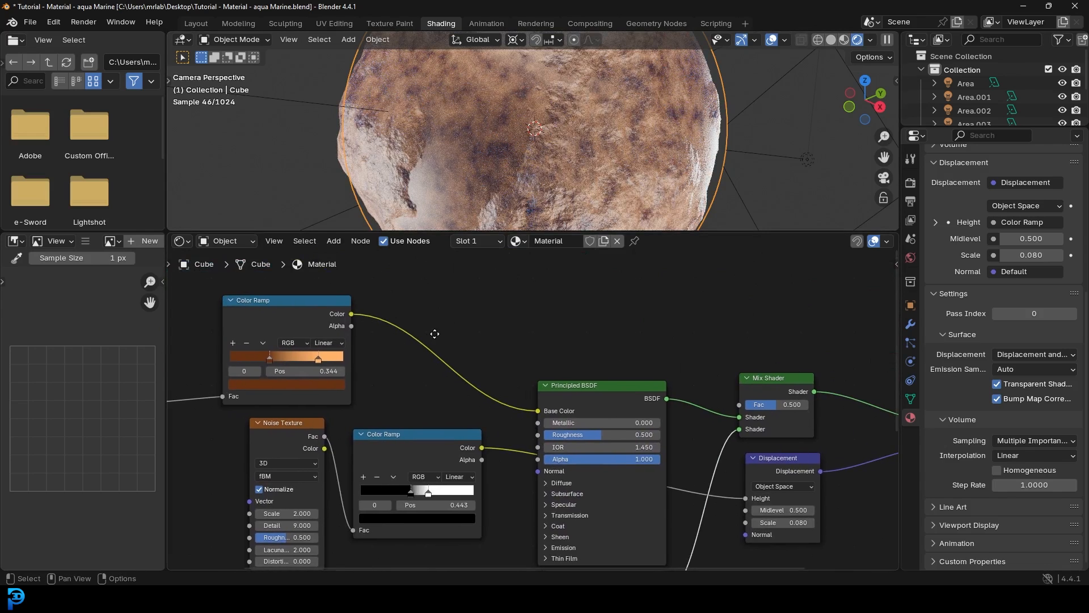
pyautogui.scroll(-2, 428, 364)
pyautogui.scroll(1, 416, 434)
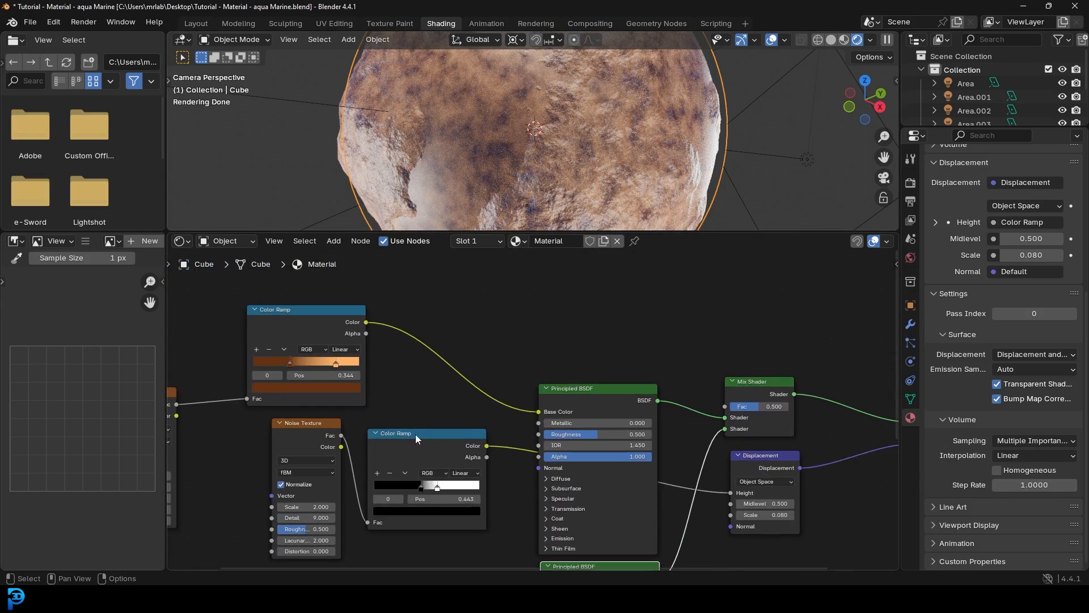
pyautogui.click(406, 442)
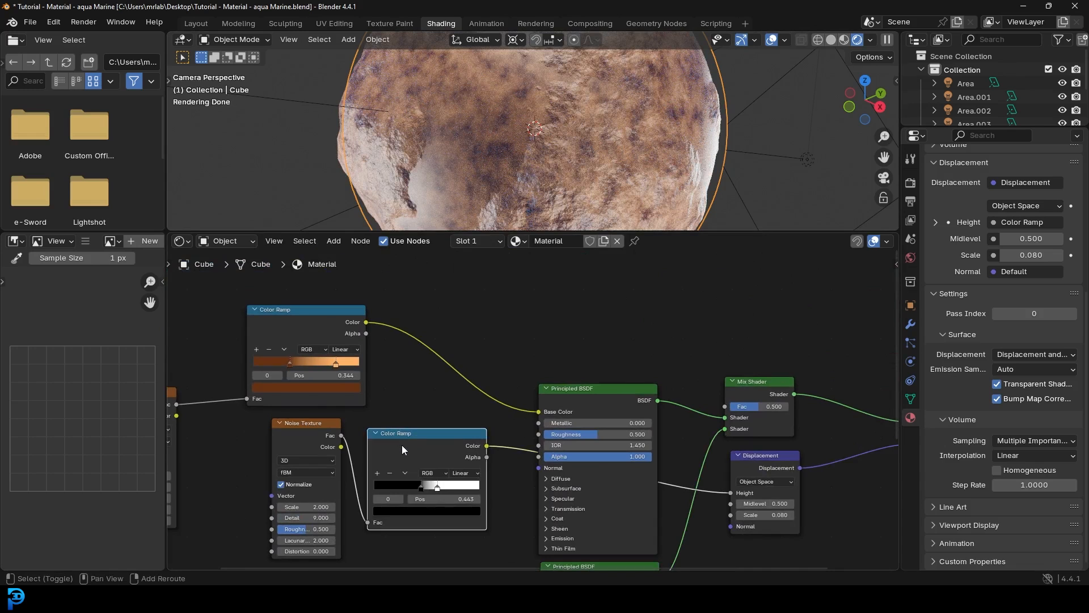
pyautogui.hotkey('shift', 'd')
pyautogui.click(544, 286)
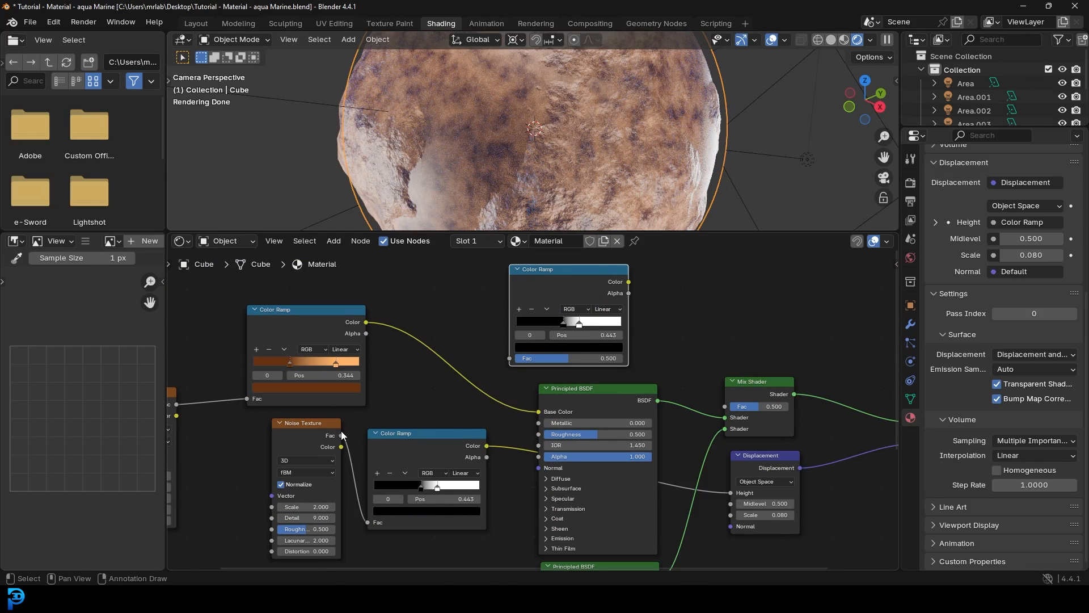
pyautogui.moveTo(342, 436); pyautogui.dragTo(510, 359)
# Connect the duplicated Color Ramp's Color output to the Mix Shader's Fac
pyautogui.moveTo(663, 318); pyautogui.dragTo(565, 335, button='middle')
pyautogui.scroll(1, 564, 335)
pyautogui.moveTo(546, 297); pyautogui.dragTo(488, 284, button='middle')
pyautogui.moveTo(481, 281); pyautogui.dragTo(568, 291)
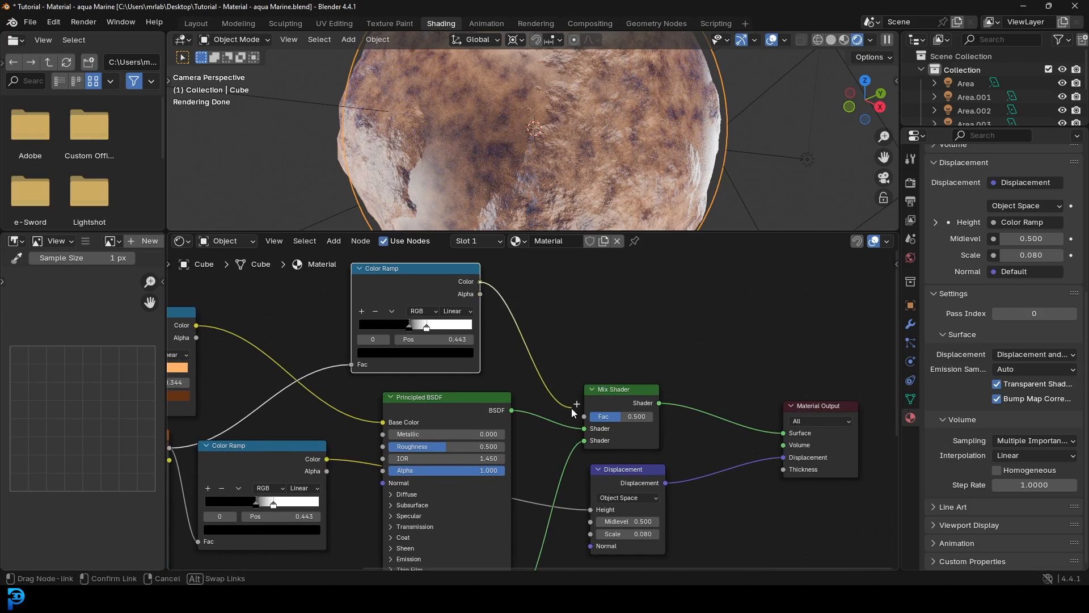
pyautogui.moveTo(576, 417); pyautogui.dragTo(581, 417)
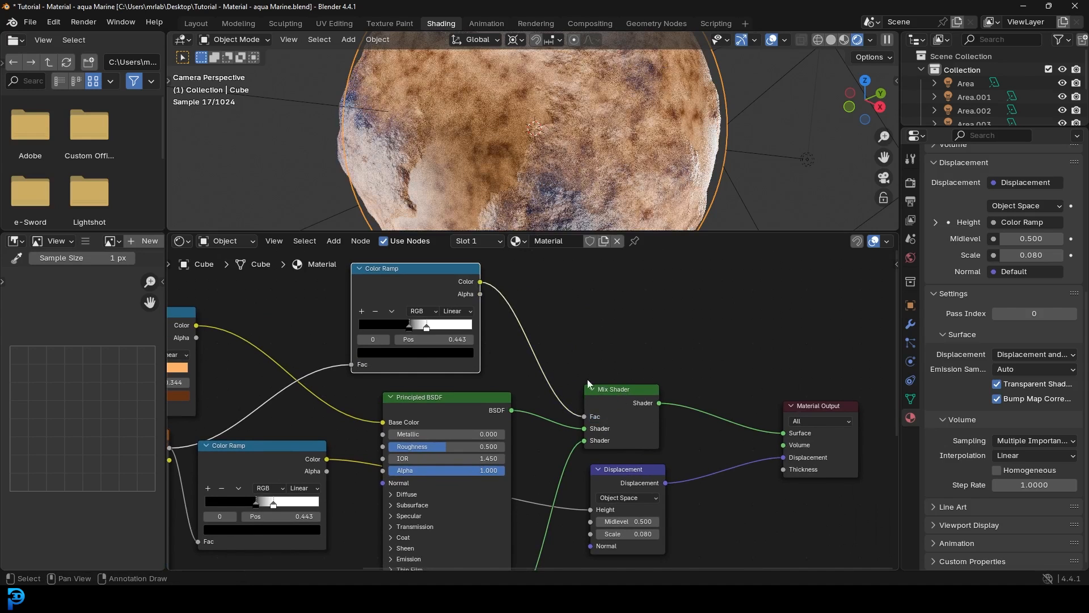
# Move the upper Color Ramp's black stop to about 0.336 and feed its Fac from the displacement Color Ramp's Color output
pyautogui.moveTo(316, 417); pyautogui.dragTo(411, 414, button='middle')
pyautogui.scroll(1, 414, 411)
pyautogui.moveTo(519, 310); pyautogui.dragTo(485, 310)
pyautogui.moveTo(402, 466); pyautogui.dragTo(424, 454)
pyautogui.moveTo(402, 366); pyautogui.dragTo(432, 354)
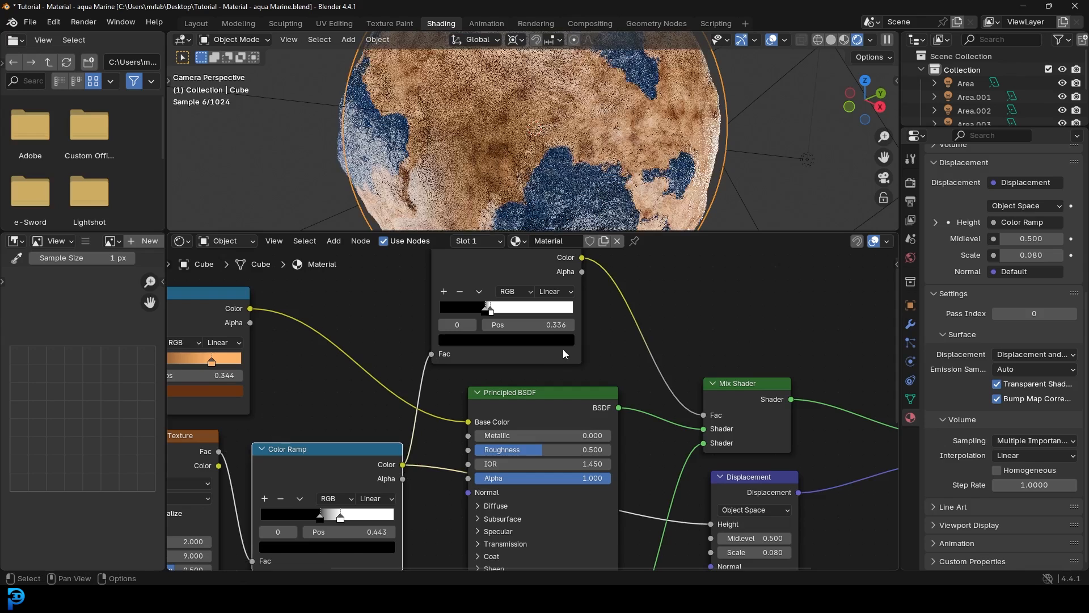
# Flip the Color Ramp driving the Mix Shader so white comes first, and place its black stop at about 0.511
pyautogui.moveTo(579, 340); pyautogui.dragTo(668, 361, button='middle')
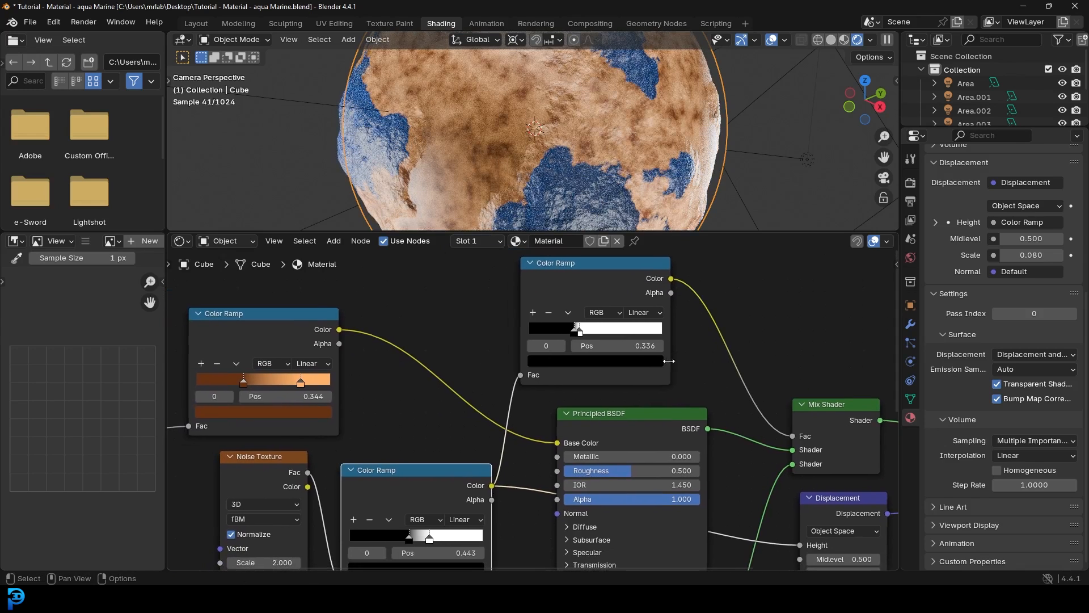
pyautogui.moveTo(415, 492); pyautogui.dragTo(416, 482)
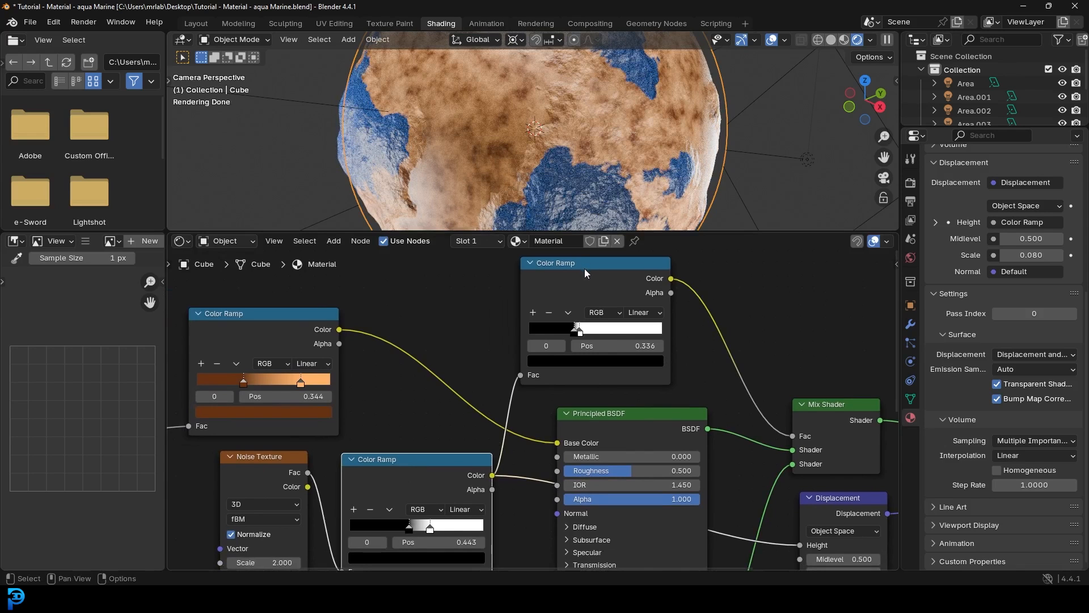
pyautogui.moveTo(586, 333)
pyautogui.mouseDown()
pyautogui.moveTo(615, 333)
pyautogui.moveTo(575, 333)
pyautogui.moveTo(616, 332)
pyautogui.moveTo(598, 333)
pyautogui.mouseUp()
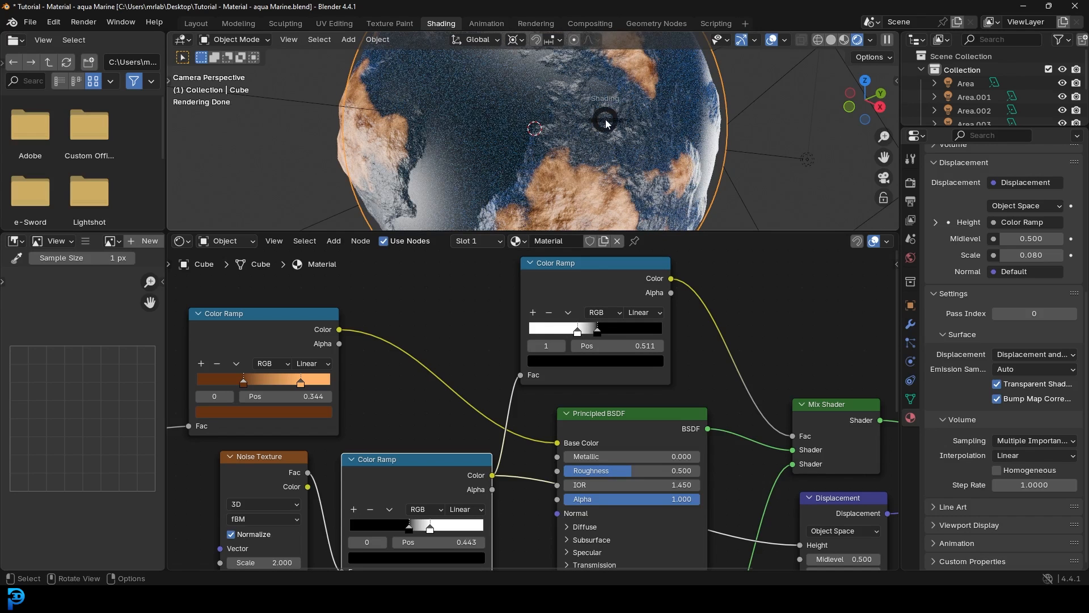
# Switch the 3D viewport to Solid shading
pyautogui.press('z')
pyautogui.click(710, 120)
pyautogui.scroll(-3, 483, 470)
pyautogui.moveTo(482, 471)
pyautogui.mouseDown(button='middle')
pyautogui.moveTo(457, 397)
pyautogui.moveTo(590, 391)
pyautogui.mouseUp(button='middle')
pyautogui.scroll(3, 455, 397)
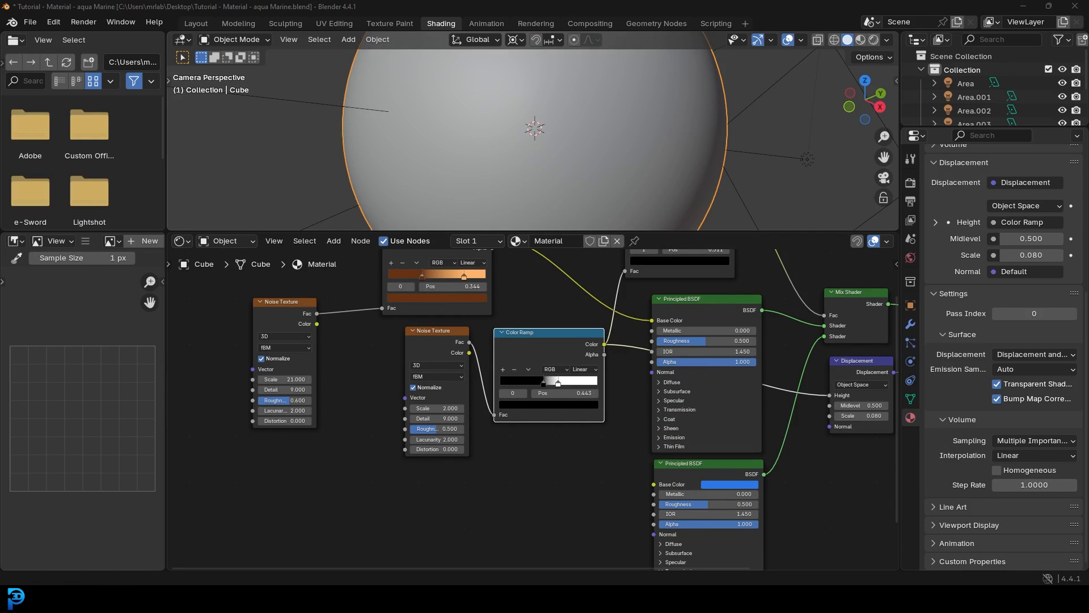
# Move the scale-21 Noise Texture away from the neighbouring nodes and place a new Bump node below the displacement Color Ramp
pyautogui.moveTo(277, 311); pyautogui.dragTo(245, 356)
pyautogui.moveTo(245, 357); pyautogui.dragTo(234, 325, button='middle')
pyautogui.hotkey('shift', 'a')
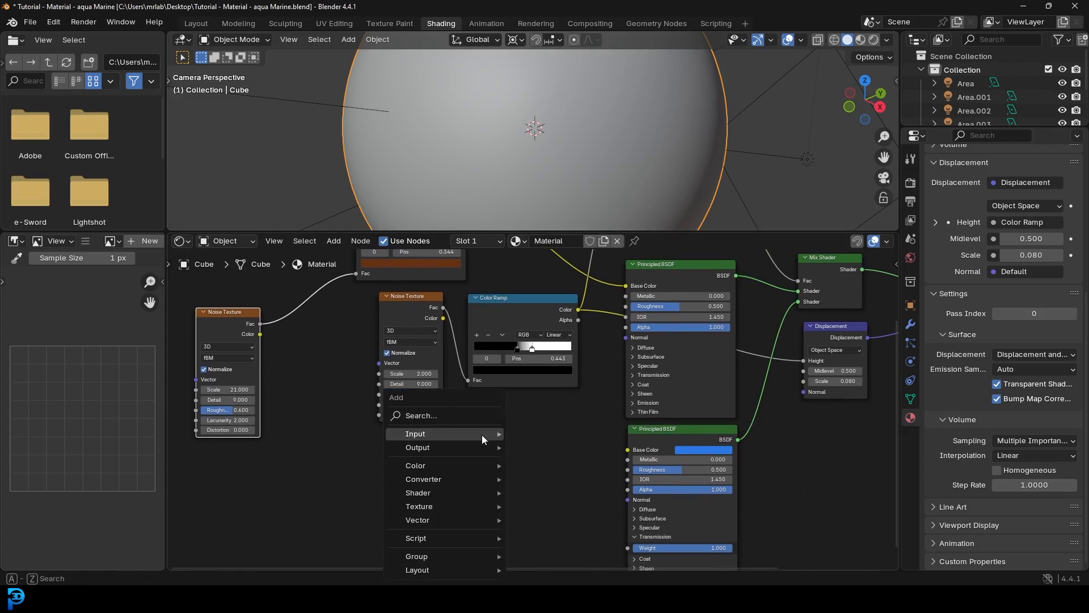
pyautogui.click(435, 415)
pyautogui.write('bump')
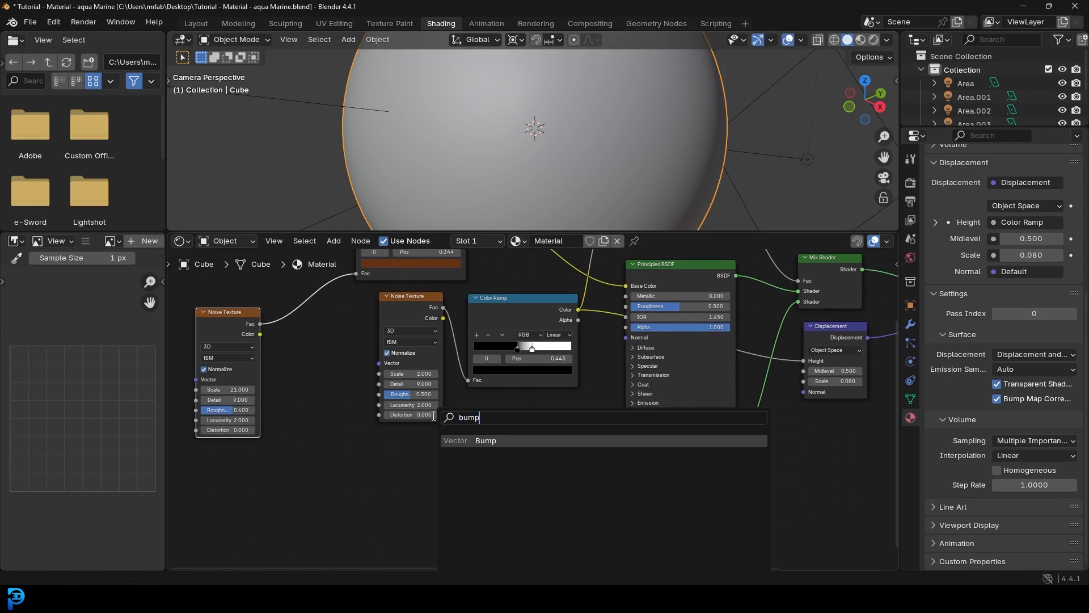
pyautogui.click(489, 441)
pyautogui.click(495, 429)
# Connect the scale-21 Noise Texture's Fac to the Bump Height, and the Bump Normal output to both Principled BSDF Normal inputs
pyautogui.scroll(4, 495, 429)
pyautogui.moveTo(491, 430); pyautogui.dragTo(615, 440, button='middle')
pyautogui.moveTo(286, 299); pyautogui.dragTo(603, 538)
pyautogui.moveTo(684, 477); pyautogui.dragTo(448, 458, button='middle')
pyautogui.scroll(1, 448, 458)
pyautogui.moveTo(463, 442); pyautogui.dragTo(488, 425)
pyautogui.moveTo(563, 287); pyautogui.dragTo(563, 288)
pyautogui.moveTo(463, 441); pyautogui.dragTo(564, 460)
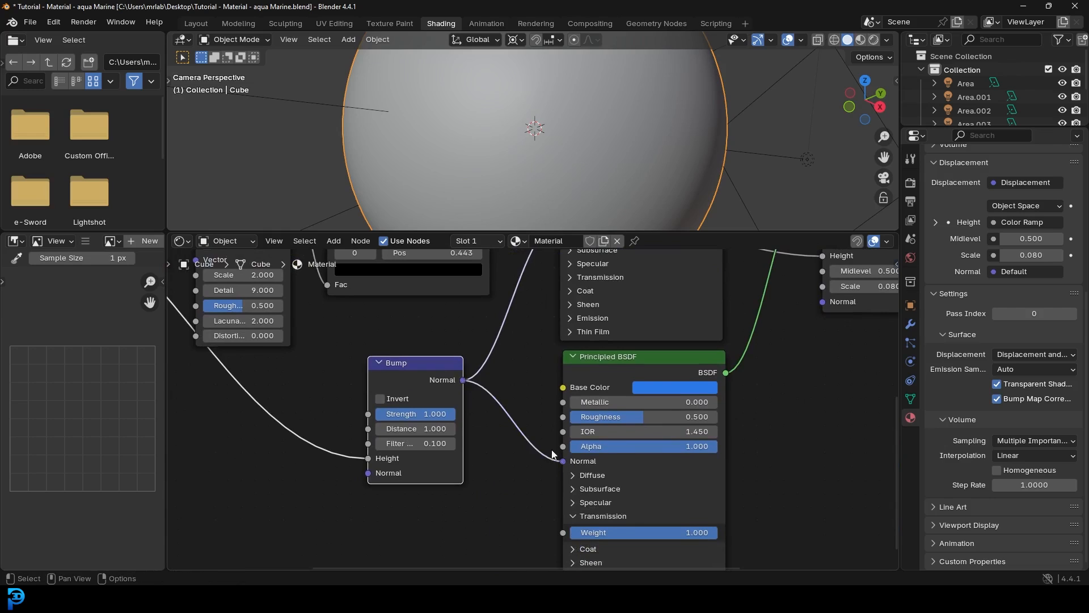
# Set the Bump node's Strength to 0.6 and switch the 3D viewport to Rendered shading
pyautogui.click(434, 416)
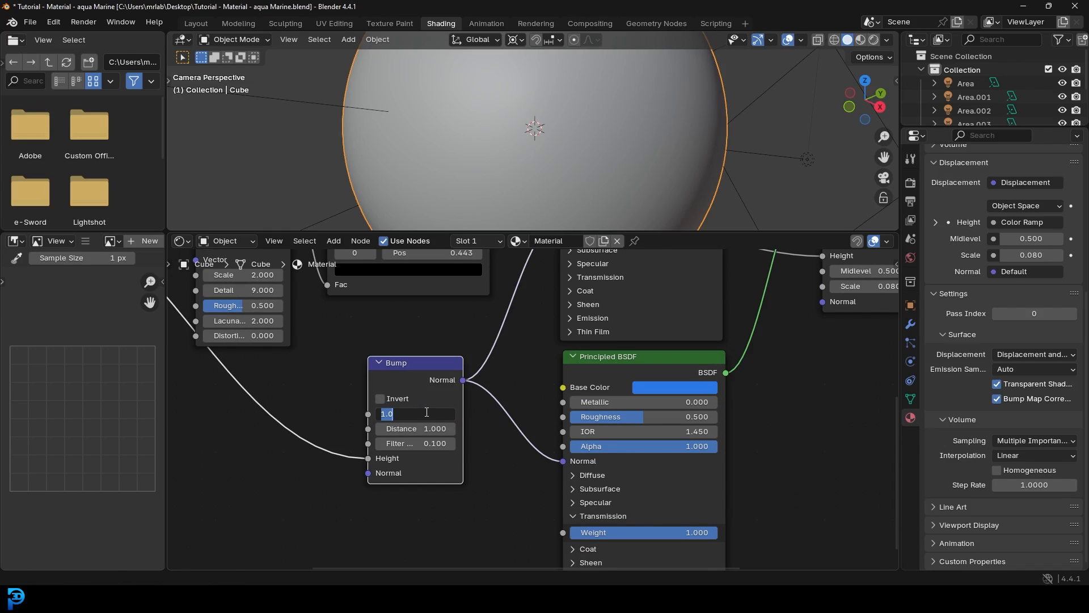
pyautogui.write('0.6')
pyautogui.press('Return')
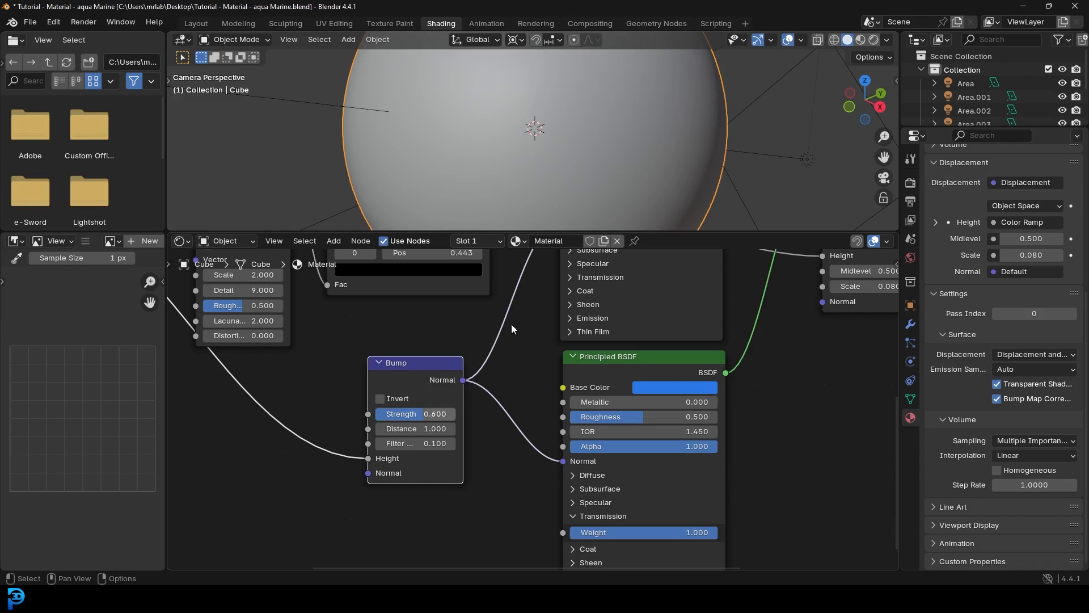
pyautogui.press('z')
pyautogui.click(573, 90)
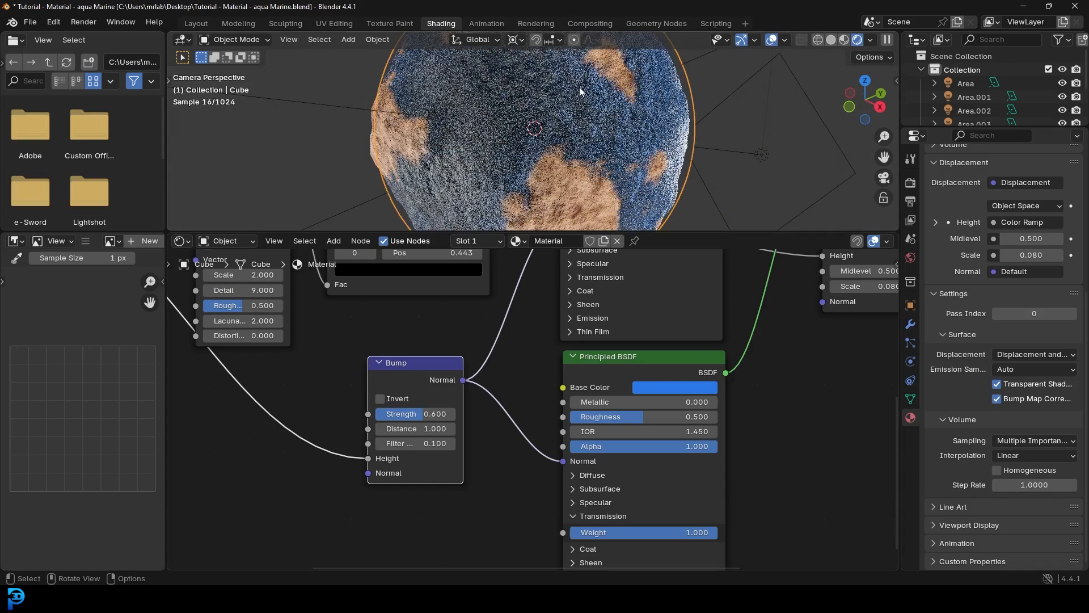
# Change the transmissive Principled BSDF's Base Color to a full-value cyan, about #36F6FF
pyautogui.click(687, 386)
pyautogui.click(700, 177)
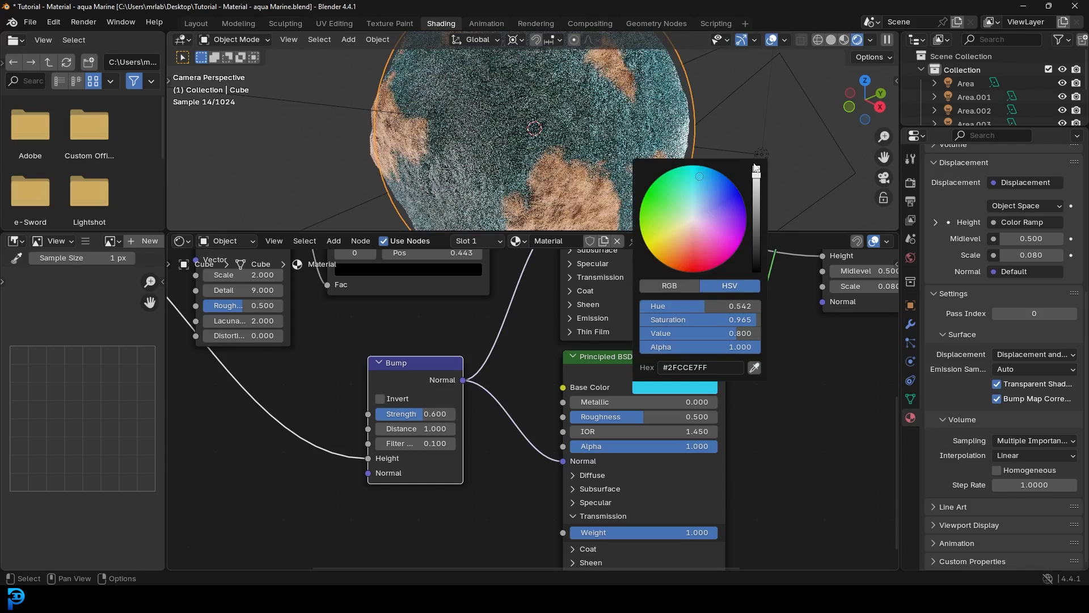
pyautogui.moveTo(757, 175); pyautogui.dragTo(757, 165)
pyautogui.click(700, 178)
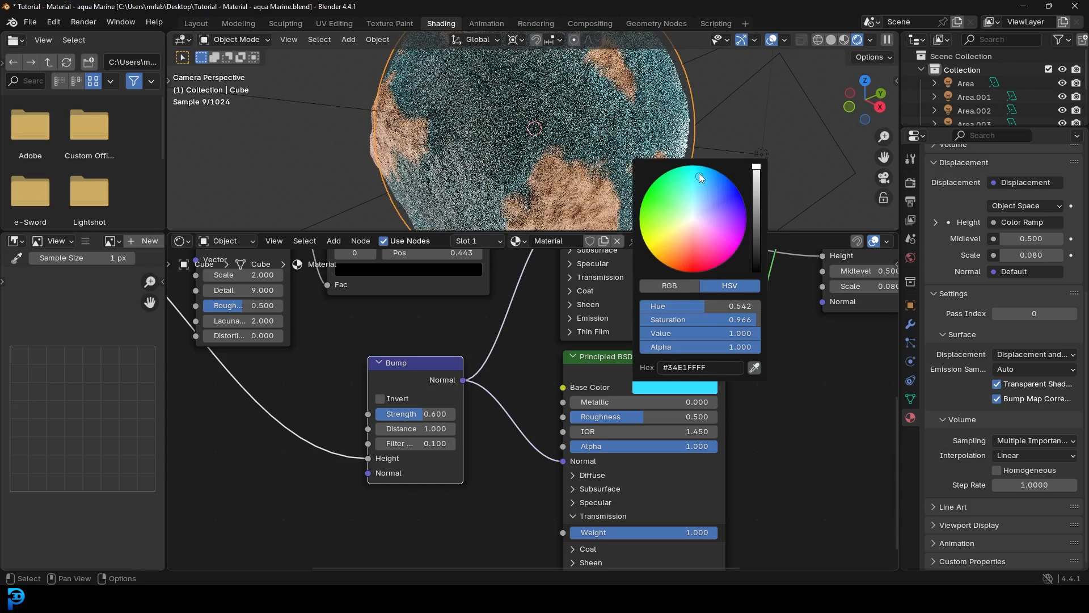
pyautogui.moveTo(699, 178); pyautogui.dragTo(696, 176)
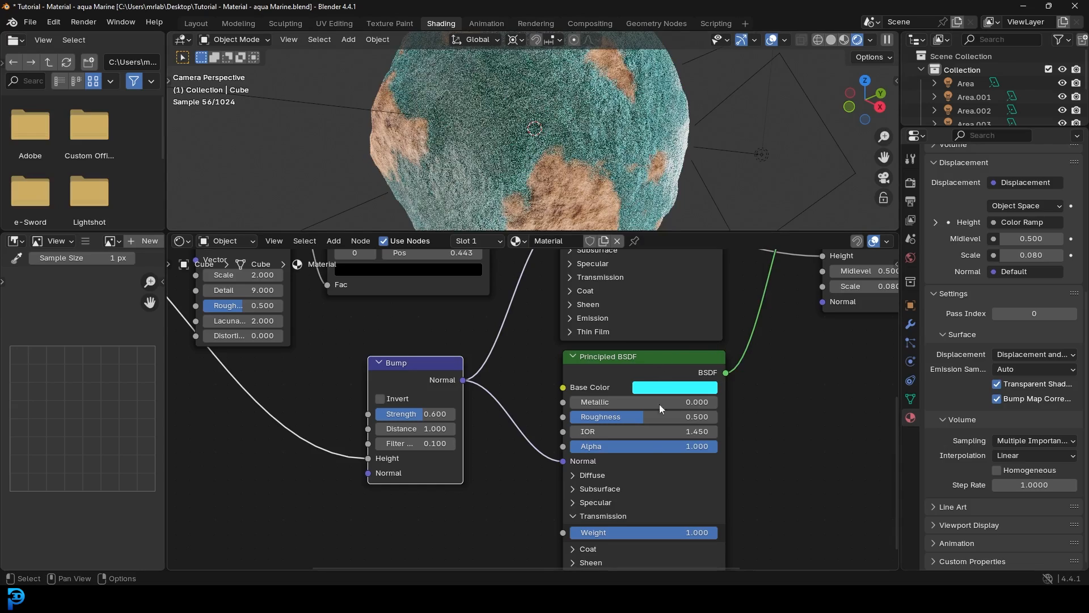
# Lower the cyan Principled BSDF's Roughness to about 0.141 and the Bump Strength to about 0.166
pyautogui.moveTo(645, 419); pyautogui.dragTo(610, 416)
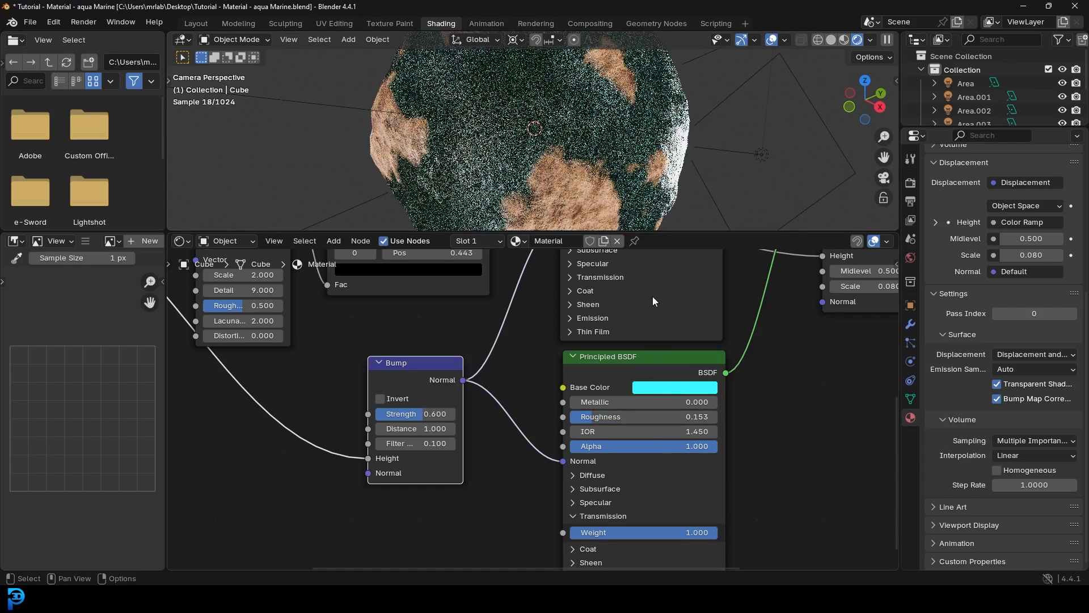
pyautogui.moveTo(600, 417); pyautogui.dragTo(591, 417)
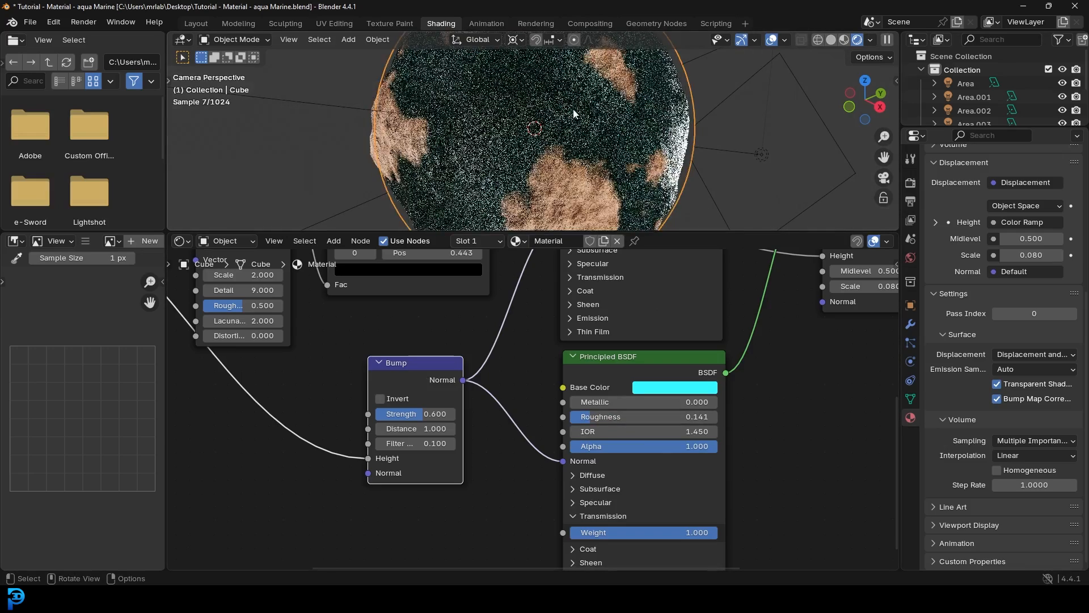
pyautogui.moveTo(418, 414); pyautogui.dragTo(384, 414)
pyautogui.hotkey('alt', 'a')
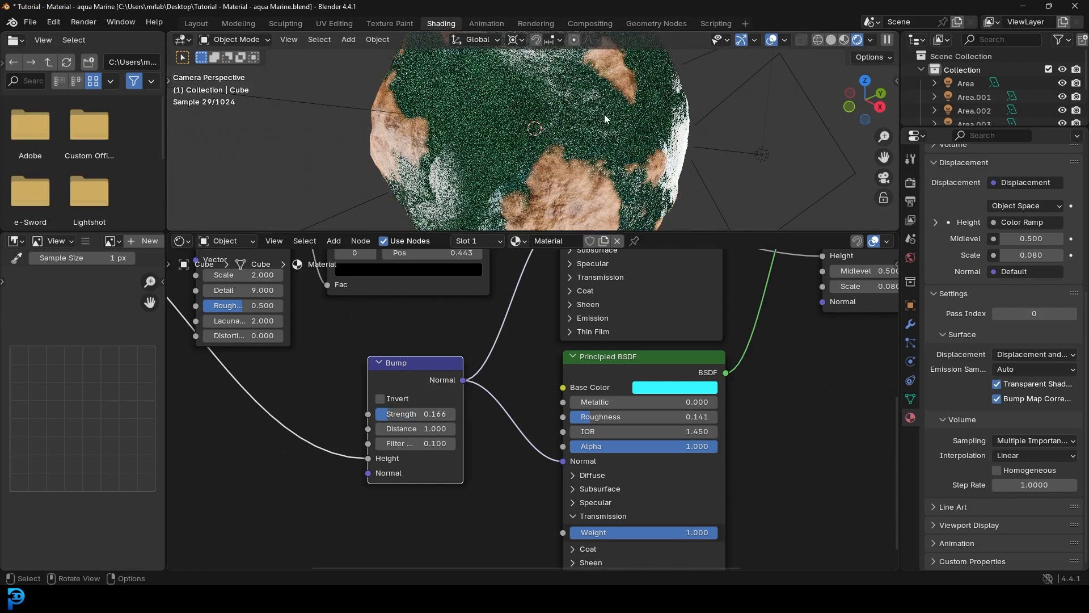
# Switch the 3D viewport to Solid shading and save the file
pyautogui.press('z')
pyautogui.click(596, 155)
pyautogui.hotkey('ctrl', 's')
# Enlarge the 3D viewport by lowering its border with the node editor until the whole camera frame fits
pyautogui.scroll(-4, 490, 305)
pyautogui.moveTo(508, 231); pyautogui.dragTo(532, 408)
pyautogui.scroll(-2, 532, 228)
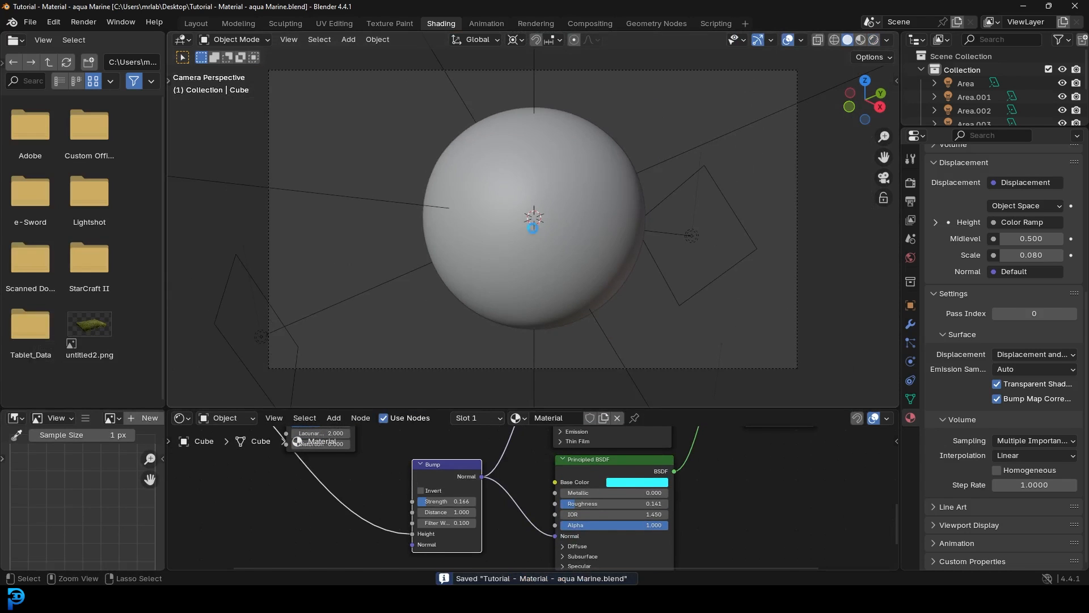
# Render the still image, look over the whole sphere, and leave the render window
pyautogui.click(84, 21)
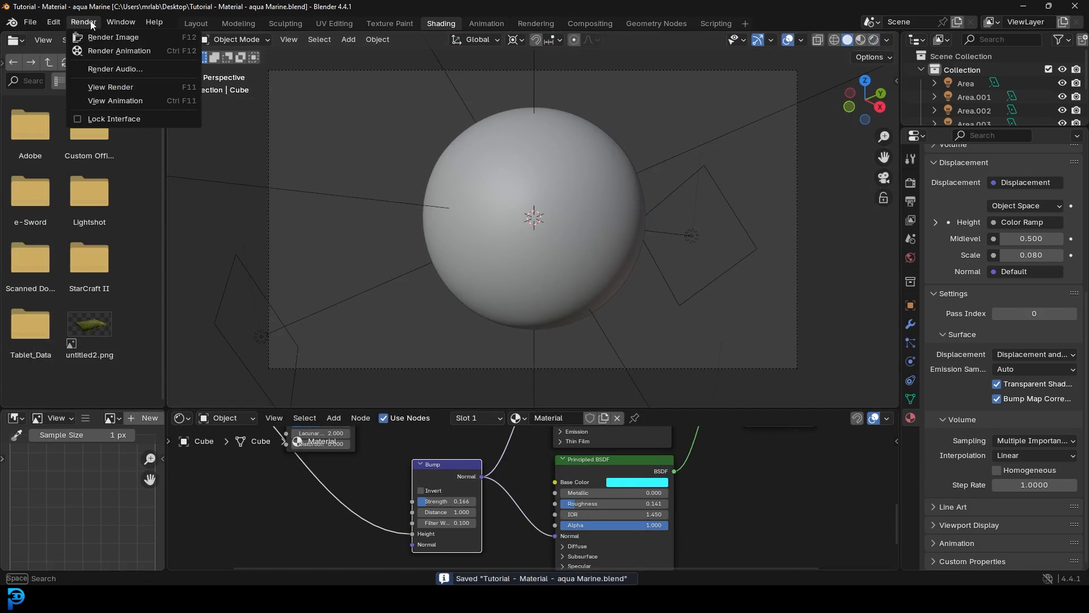
pyautogui.click(152, 37)
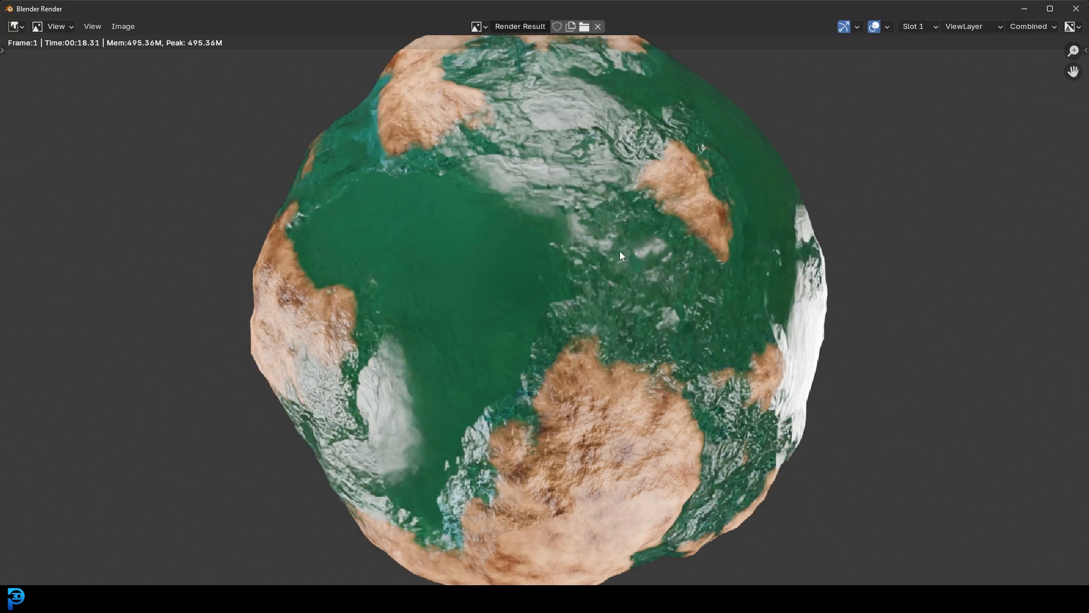
pyautogui.scroll(-2, 522, 262)
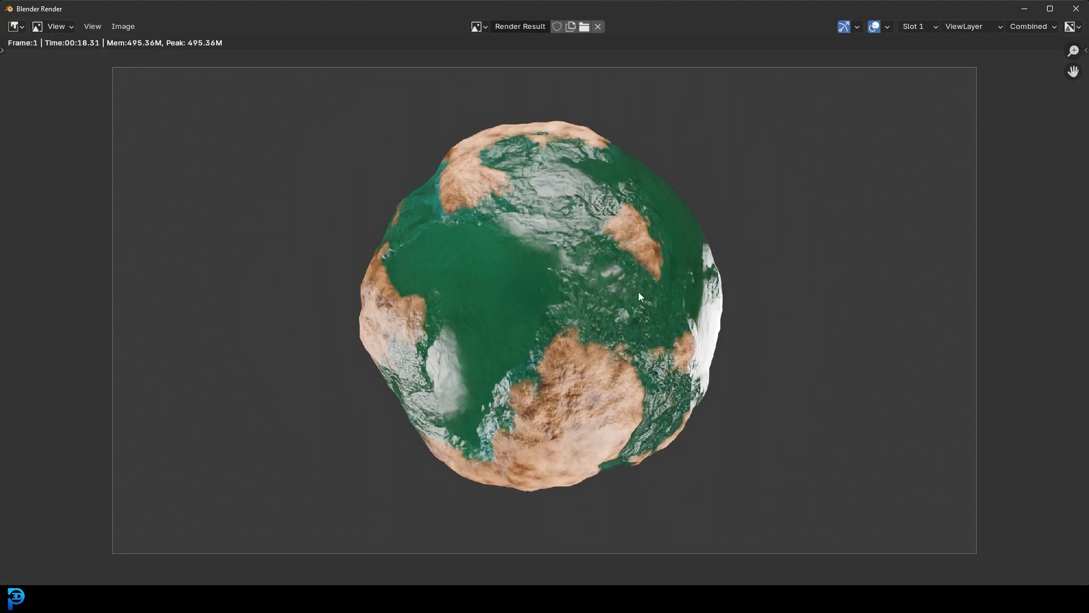
pyautogui.scroll(1, 589, 273)
pyautogui.press('Escape')
# Return to Rendered shading and shift the transmissive shader's Base Color to a bluer cyan, about #0CDCFF
pyautogui.scroll(1, 575, 228)
pyautogui.press('z')
pyautogui.click(581, 159)
pyautogui.click(647, 481)
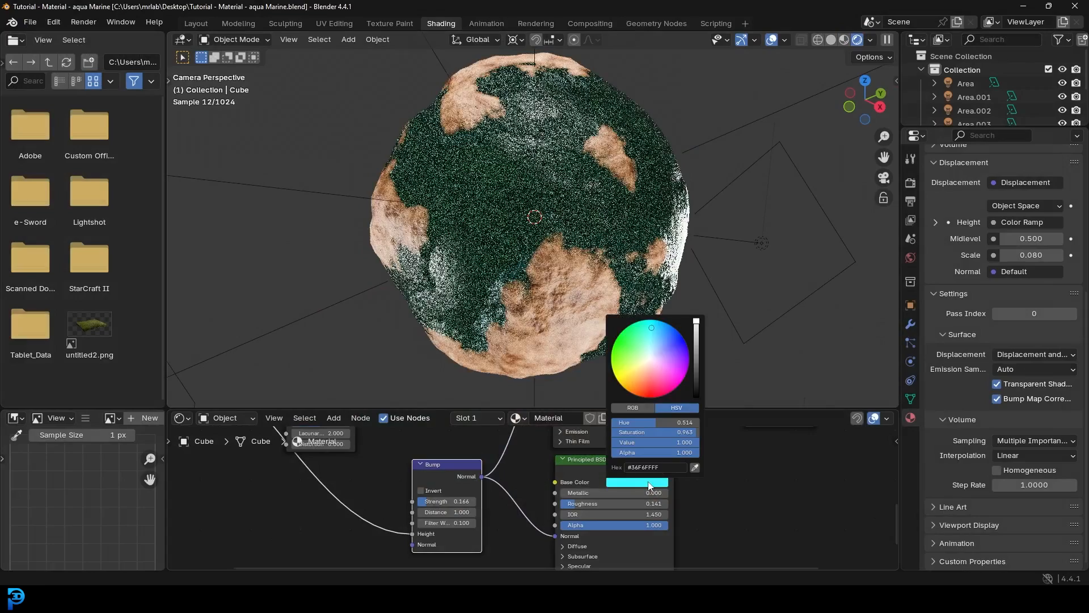
pyautogui.scroll(-2, 701, 482)
pyautogui.scroll(2, 618, 484)
pyautogui.click(575, 492)
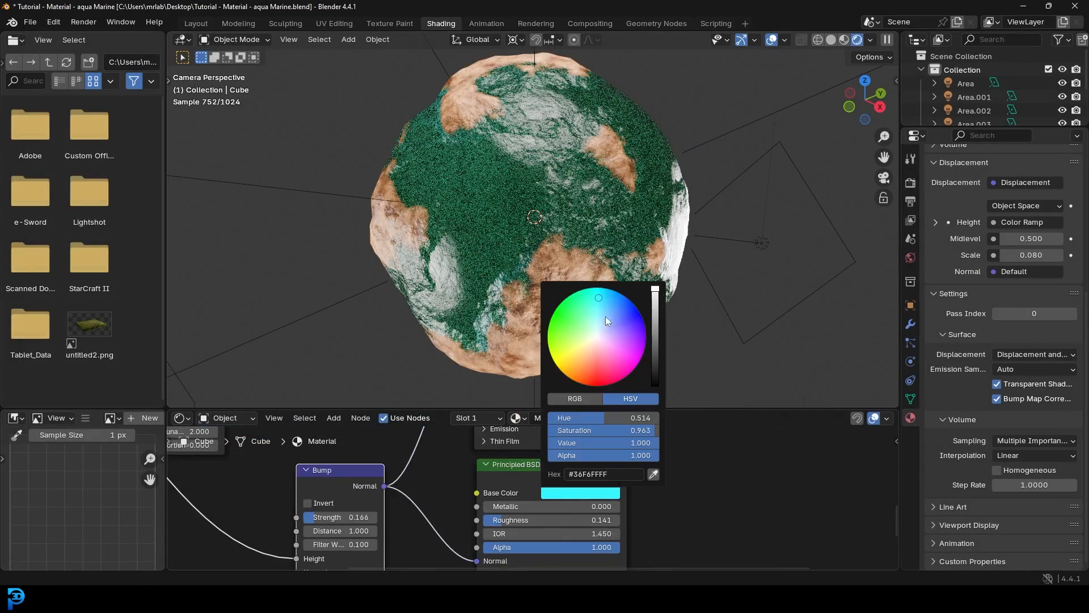
pyautogui.click(609, 299)
pyautogui.click(605, 291)
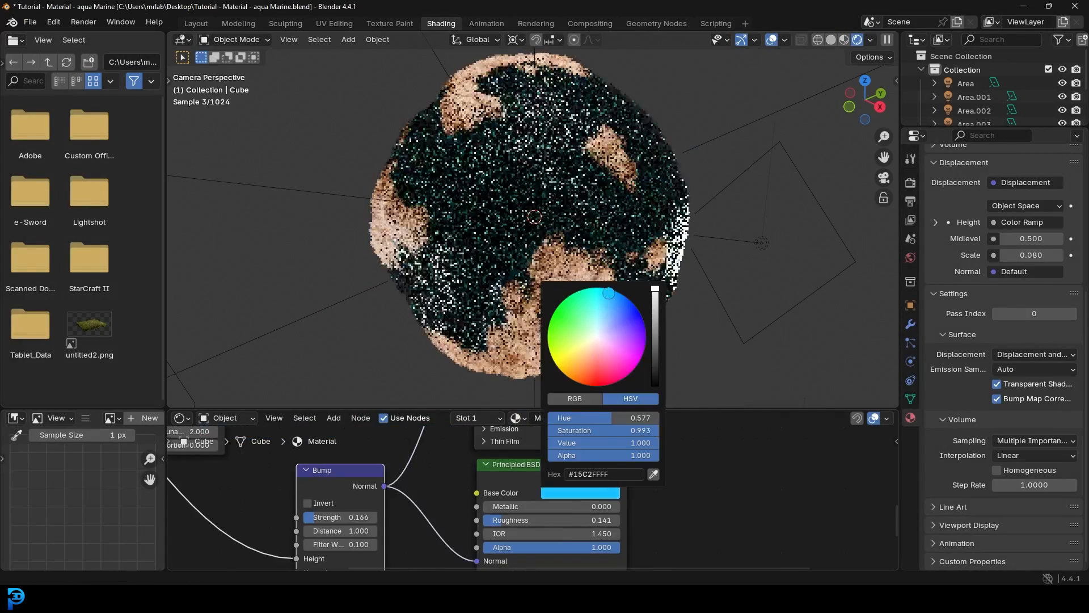
pyautogui.click(600, 318)
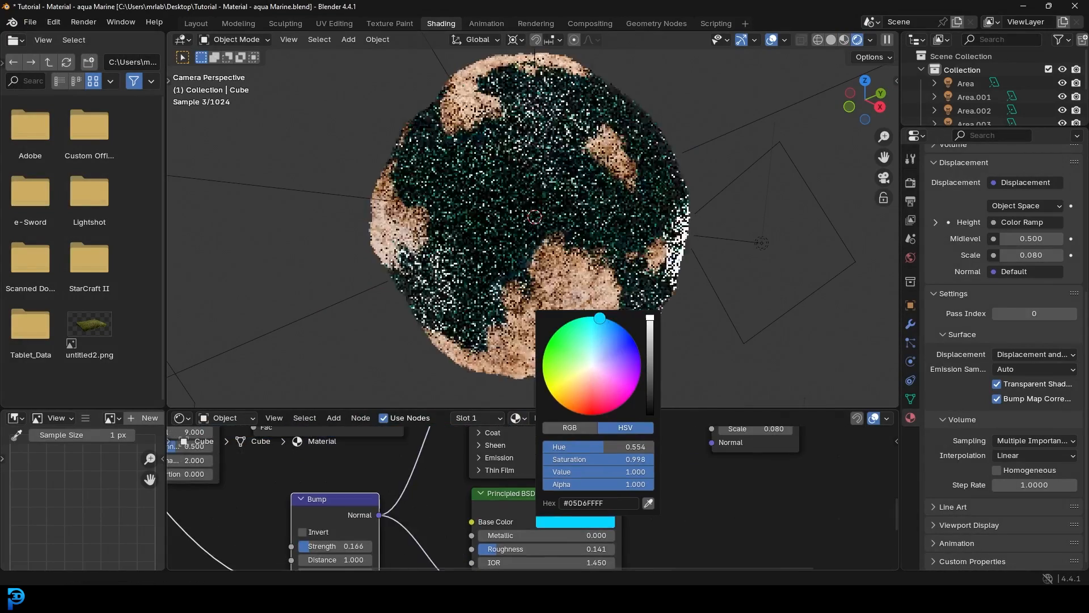
pyautogui.moveTo(599, 318); pyautogui.dragTo(611, 321)
pyautogui.click(598, 318)
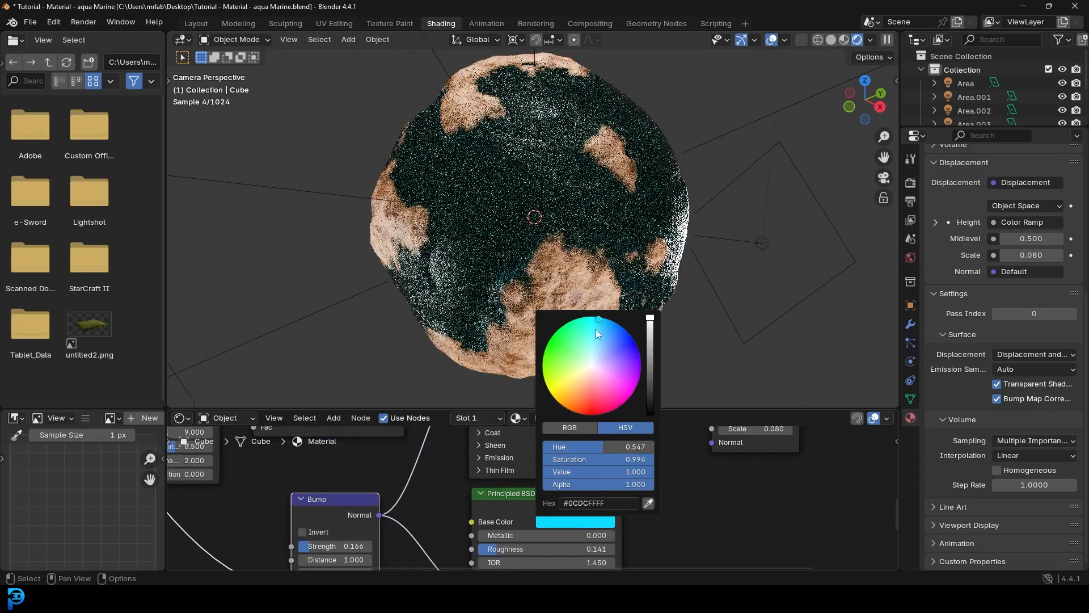
# Brighten the World background color to a neutral grey of about #A6A6A6, value 0.381
pyautogui.click(910, 258)
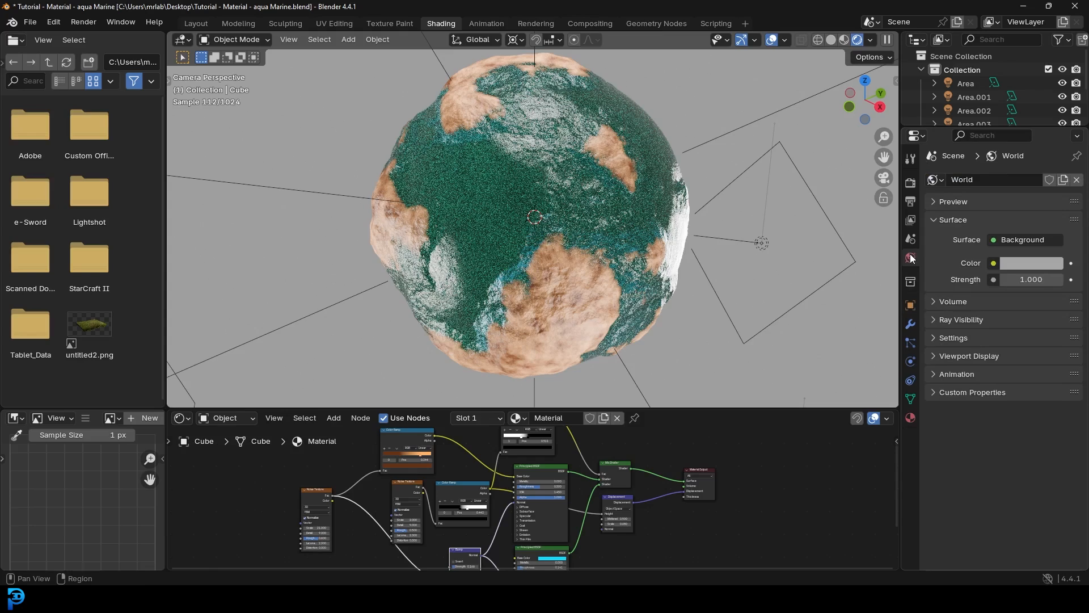
pyautogui.click(1018, 261)
pyautogui.moveTo(1053, 77); pyautogui.dragTo(1052, 69)
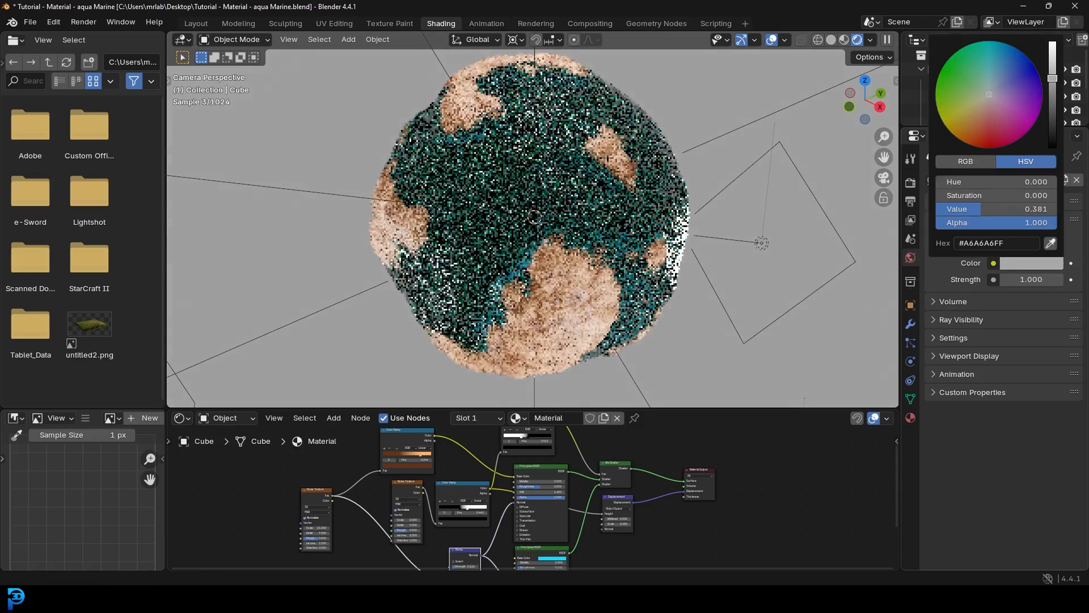
# Turn on the Transparent film option in the render settings
pyautogui.click(910, 183)
pyautogui.scroll(-4, 958, 409)
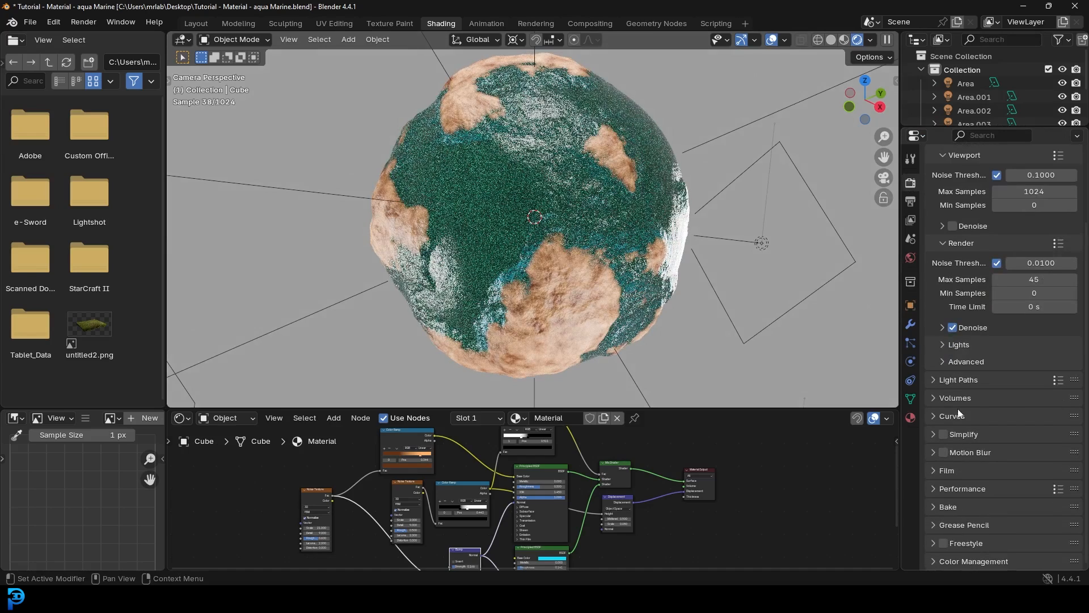
pyautogui.click(944, 471)
pyautogui.scroll(-4, 945, 487)
pyautogui.click(952, 461)
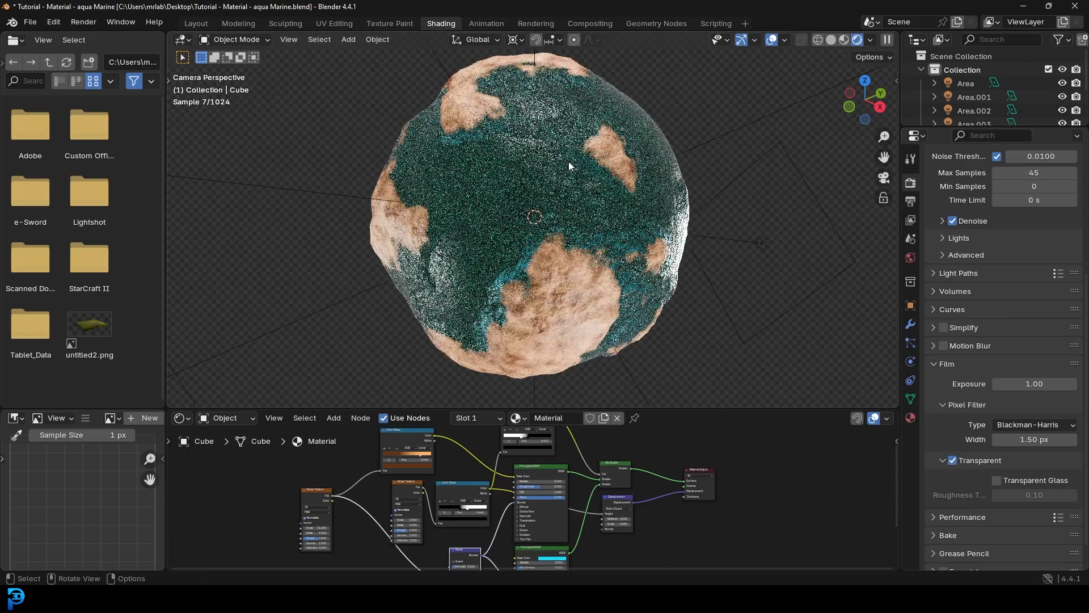
# Select the area light Area.001 and rotate it around the sphere by about -53 degrees
pyautogui.click(758, 245)
pyautogui.scroll(-5, 519, 214)
pyautogui.moveTo(518, 214); pyautogui.dragTo(439, 270, button='middle')
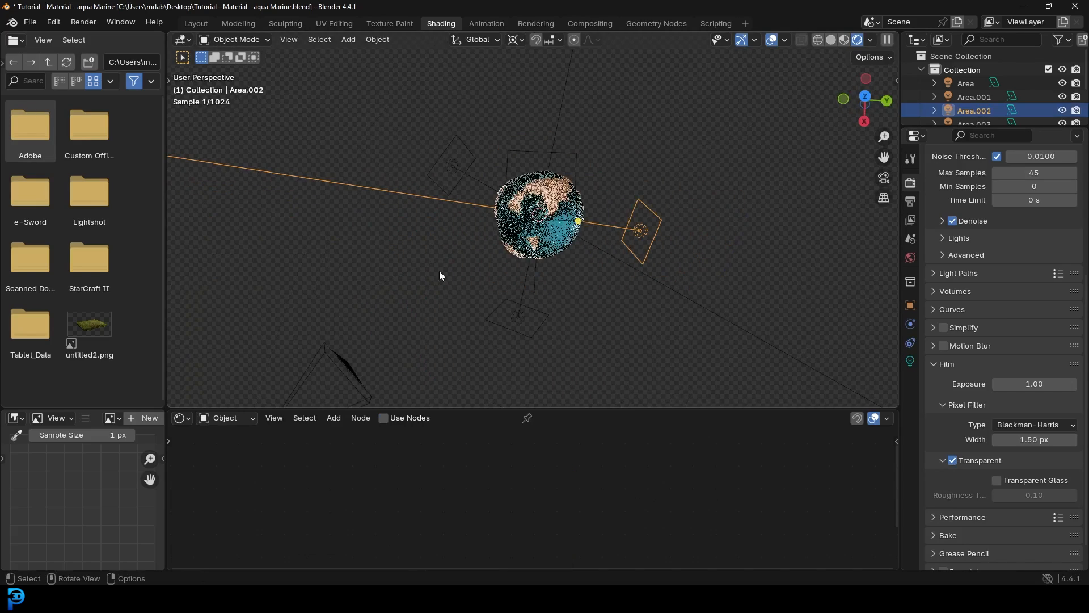
pyautogui.click(455, 173)
pyautogui.moveTo(456, 176); pyautogui.dragTo(468, 227, button='middle')
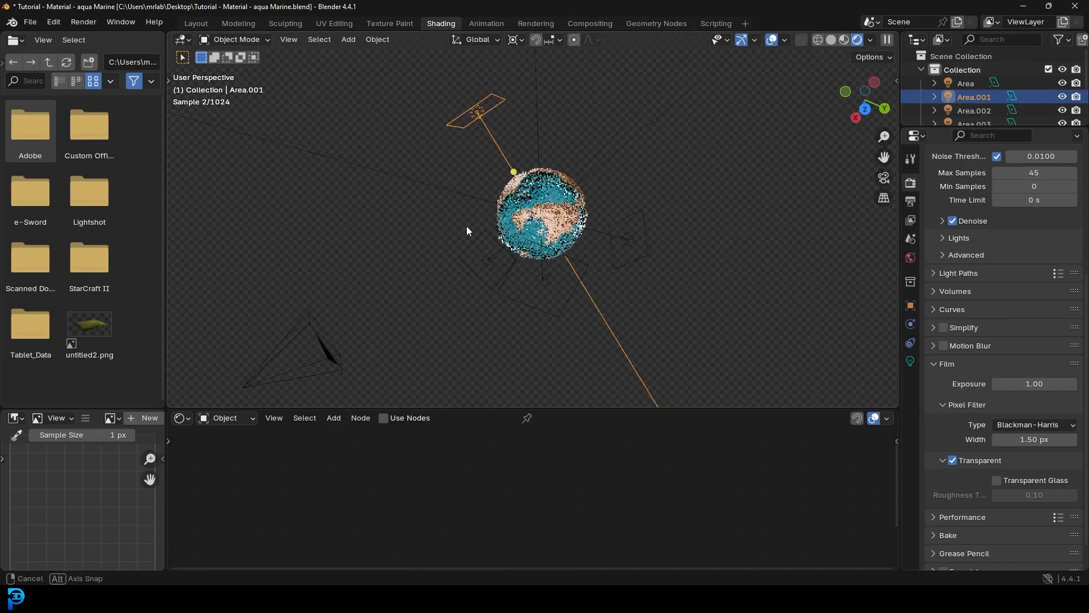
pyautogui.press('r')
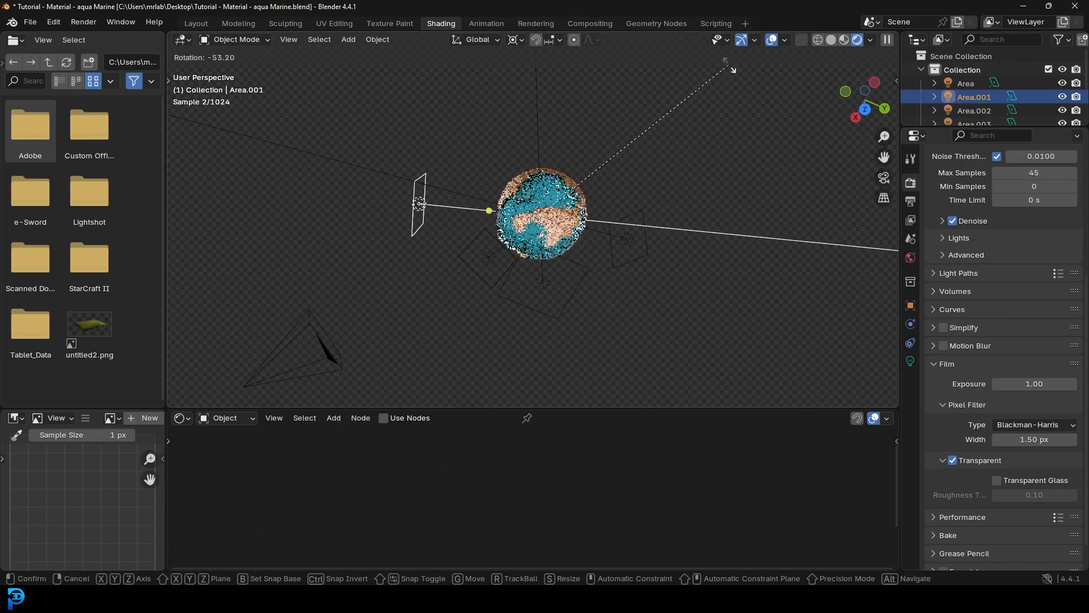
pyautogui.click(733, 69)
# Return to the camera view and trackball-rotate the selected area light so it shines on the sphere's left side
pyautogui.press('KP_0')
pyautogui.press('r')
pyautogui.press('r')
pyautogui.click(549, 275)
pyautogui.scroll(3, 549, 274)
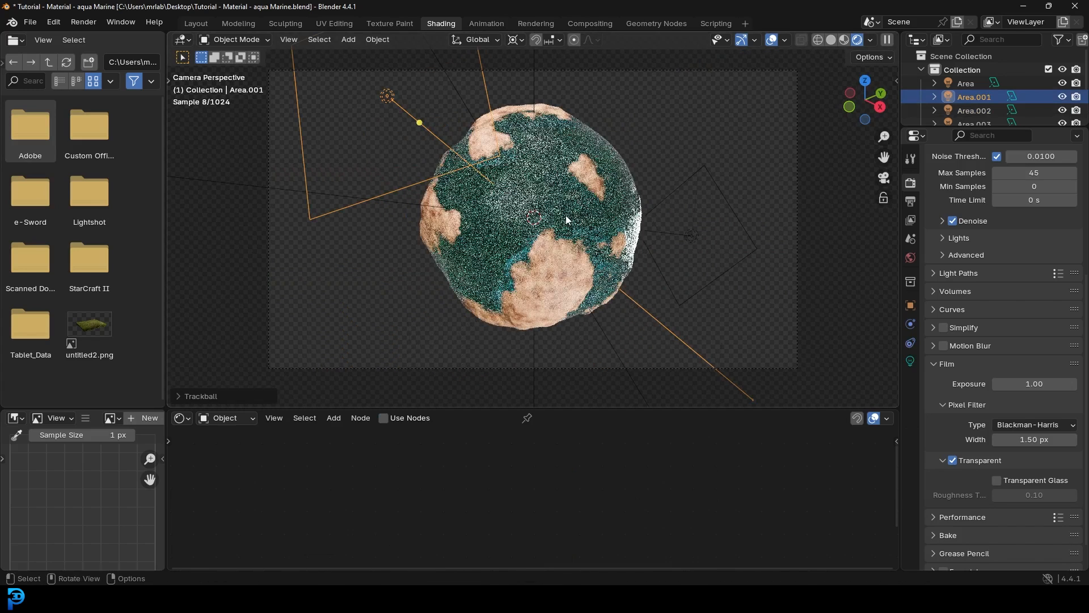
pyautogui.scroll(3, 552, 185)
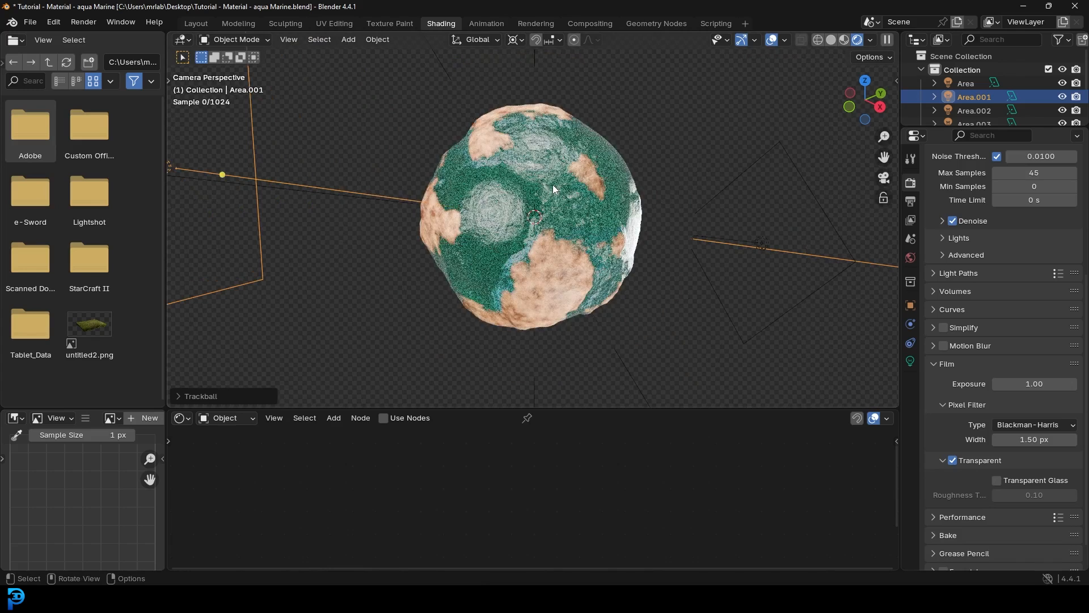
# Put the 3D viewport back into Solid shading and save the file with the new lighting
pyautogui.press('z')
pyautogui.click(618, 179)
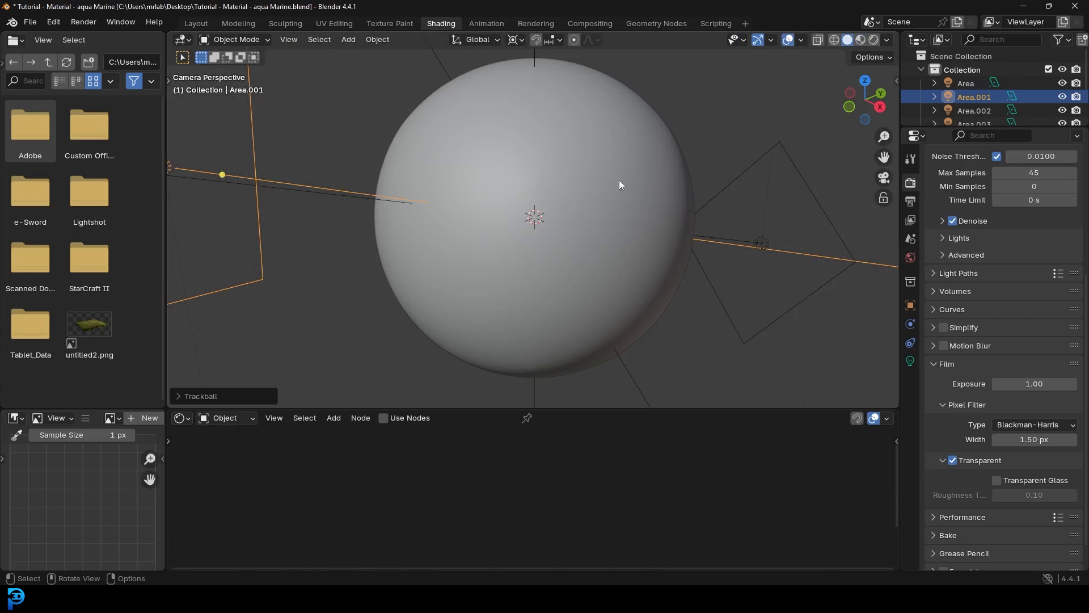
pyautogui.hotkey('ctrl', 's')
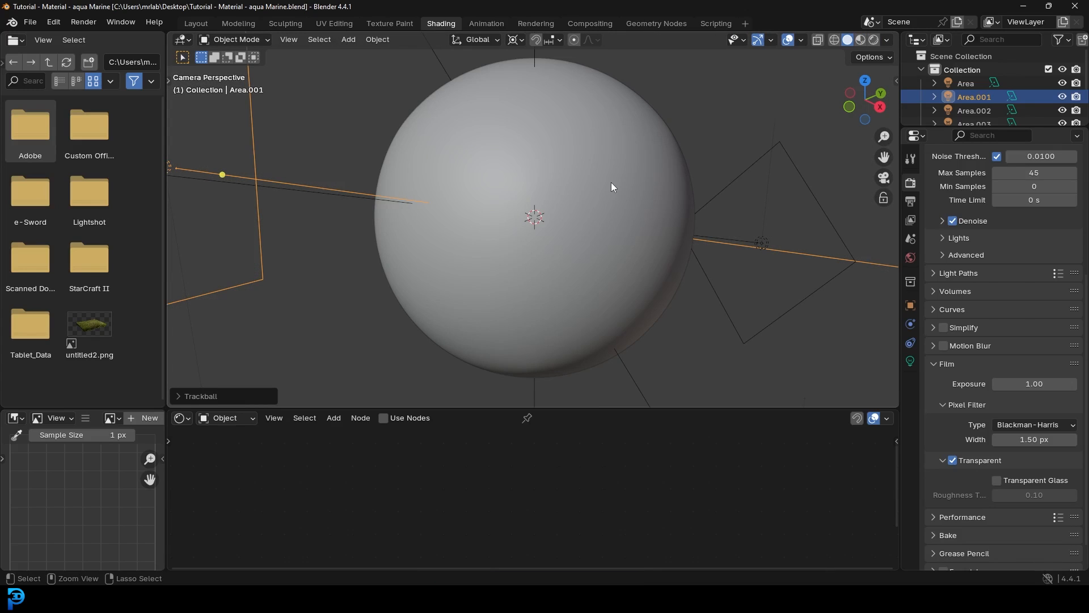
# Render the still image again with the transparent background and adjusted light
pyautogui.keyDown('shift'); pyautogui.scroll(1, 574, 182); pyautogui.keyUp('shift')
pyautogui.click(79, 27)
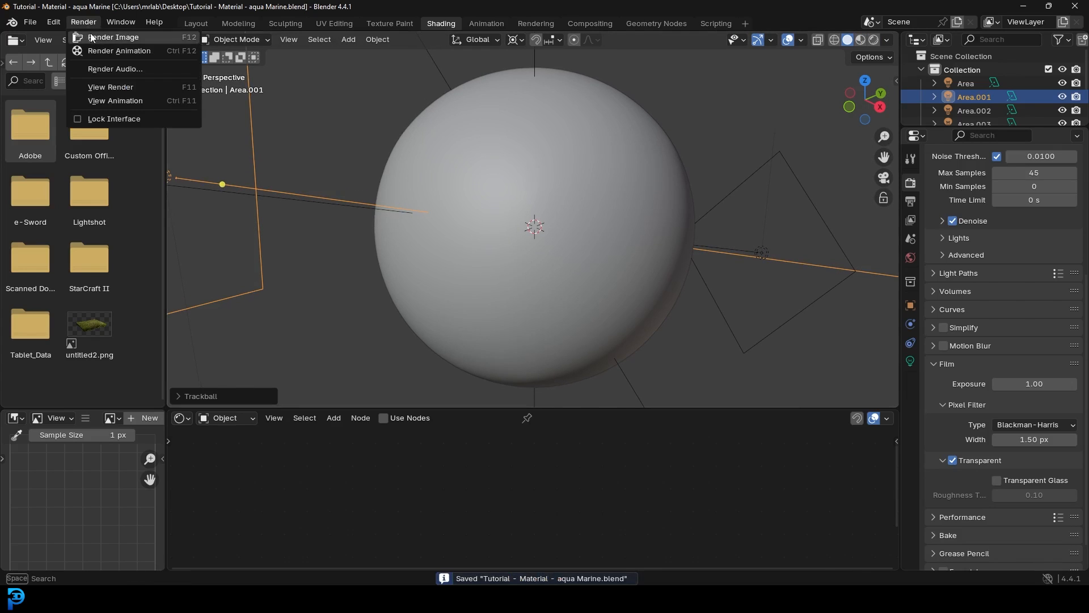
pyautogui.click(110, 36)
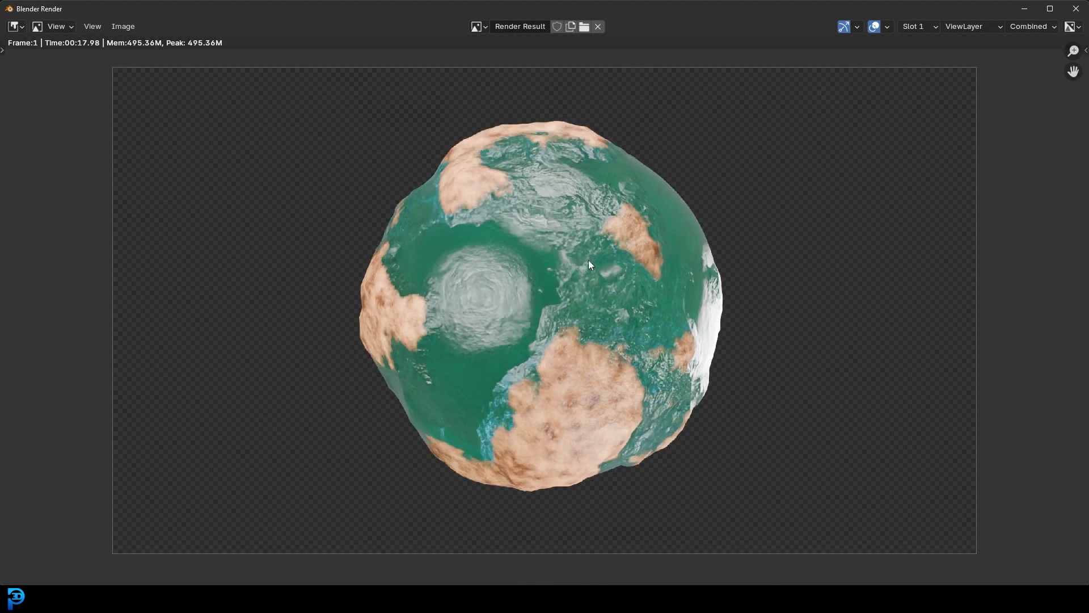
# Examine the rendered sphere's crystal areas, rock patches and light reflections up close and as a whole
pyautogui.scroll(3, 588, 260)
pyautogui.scroll(-3, 566, 257)
pyautogui.scroll(1, 566, 257)
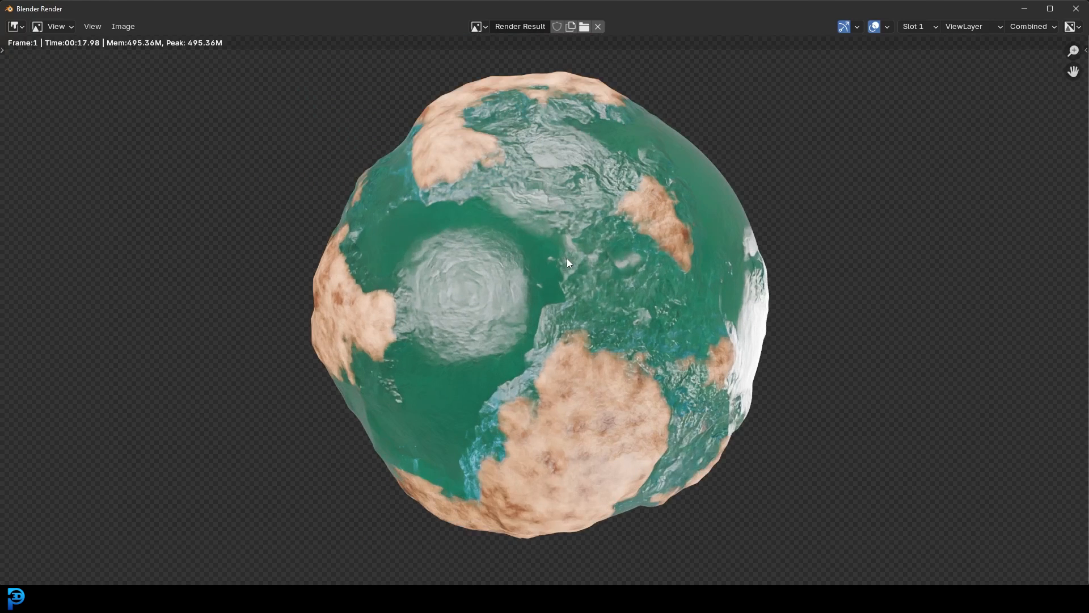
pyautogui.scroll(4, 608, 247)
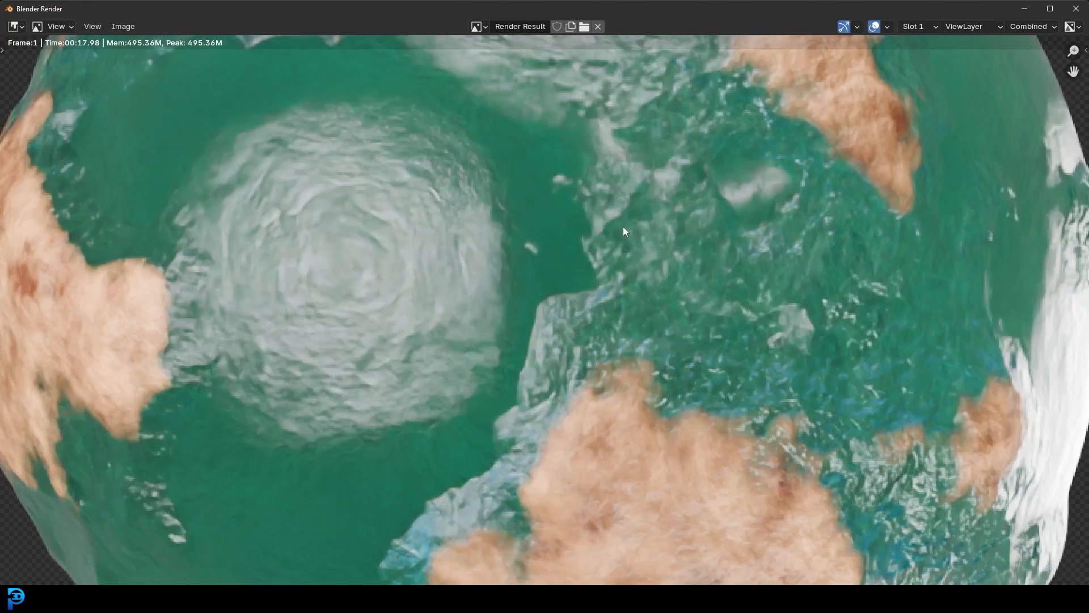
pyautogui.moveTo(623, 226); pyautogui.dragTo(578, 359, button='middle')
pyautogui.scroll(-2, 551, 329)
pyautogui.scroll(1, 318, 187)
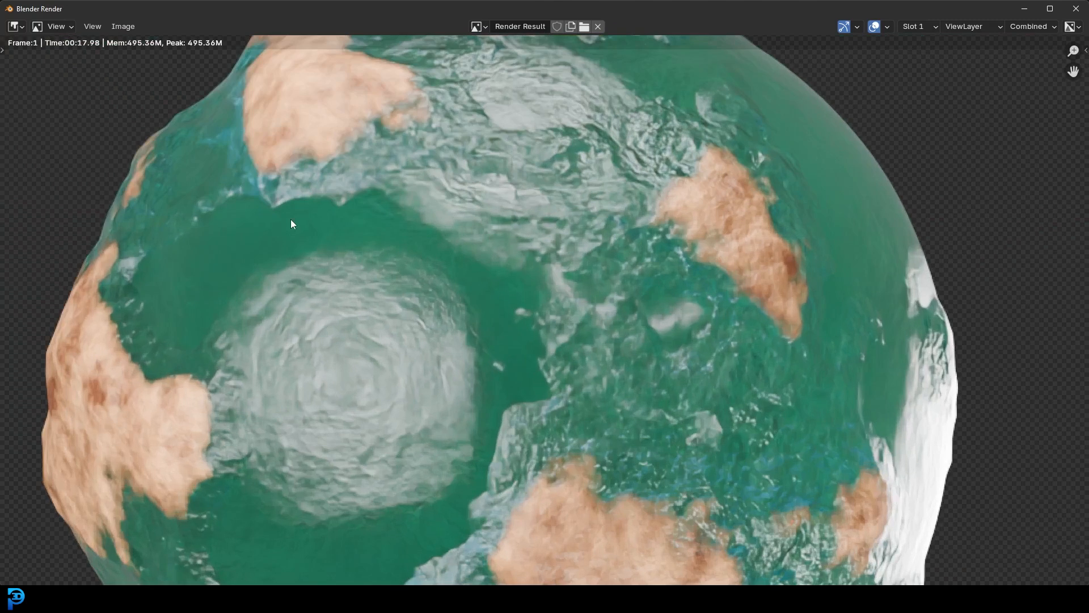
pyautogui.scroll(-3, 417, 172)
pyautogui.scroll(1, 430, 182)
pyautogui.scroll(-2, 608, 363)
pyautogui.scroll(2, 567, 308)
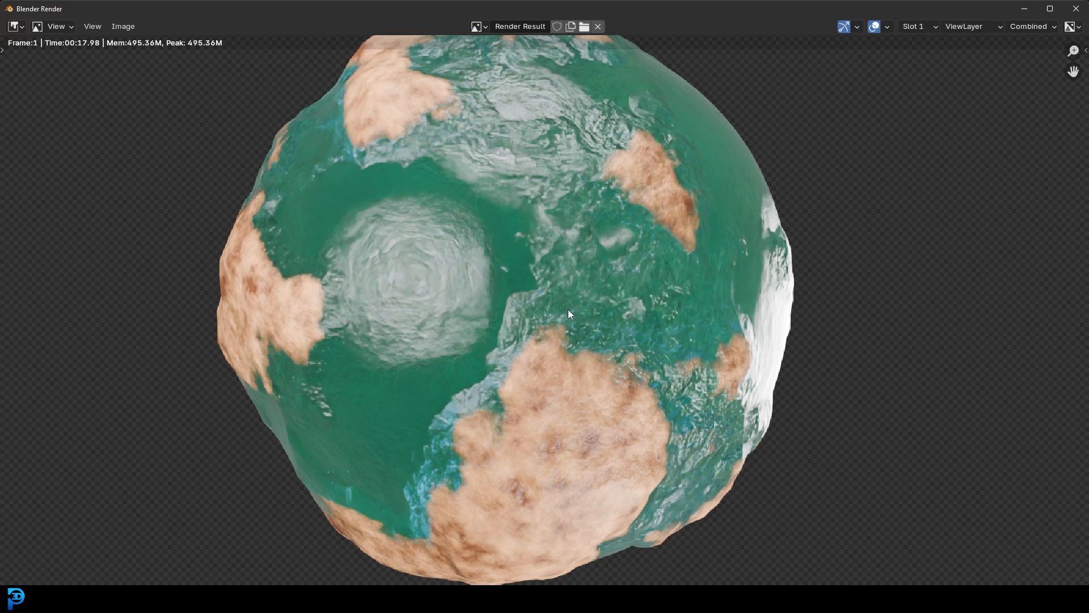